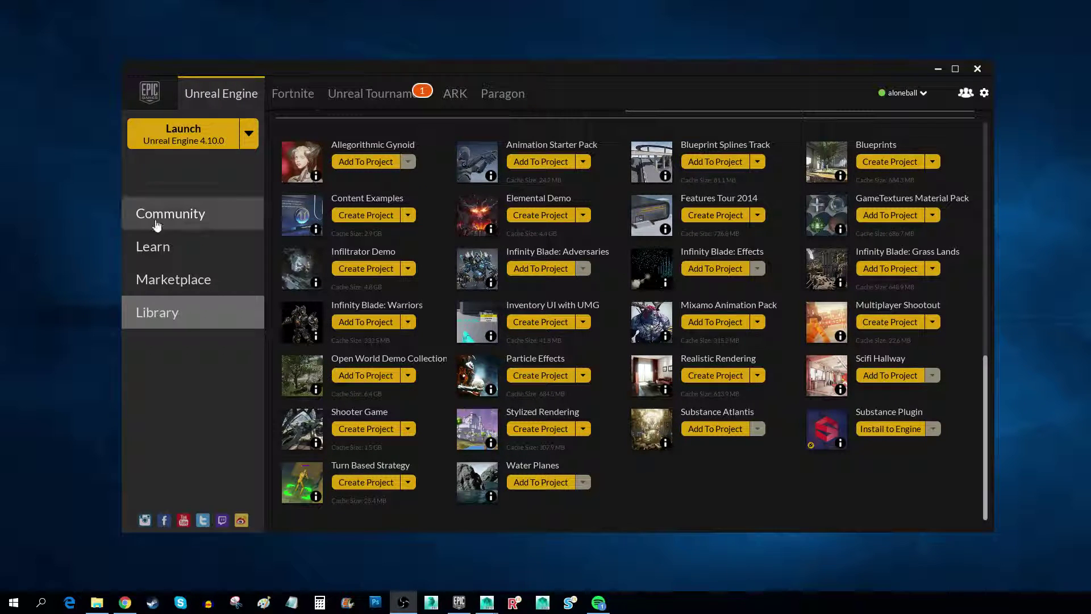
Step: Launch Unreal Engine 4.10.0 and create a Blueprint project from the Third Person template, named AnotherTest
click(183, 133)
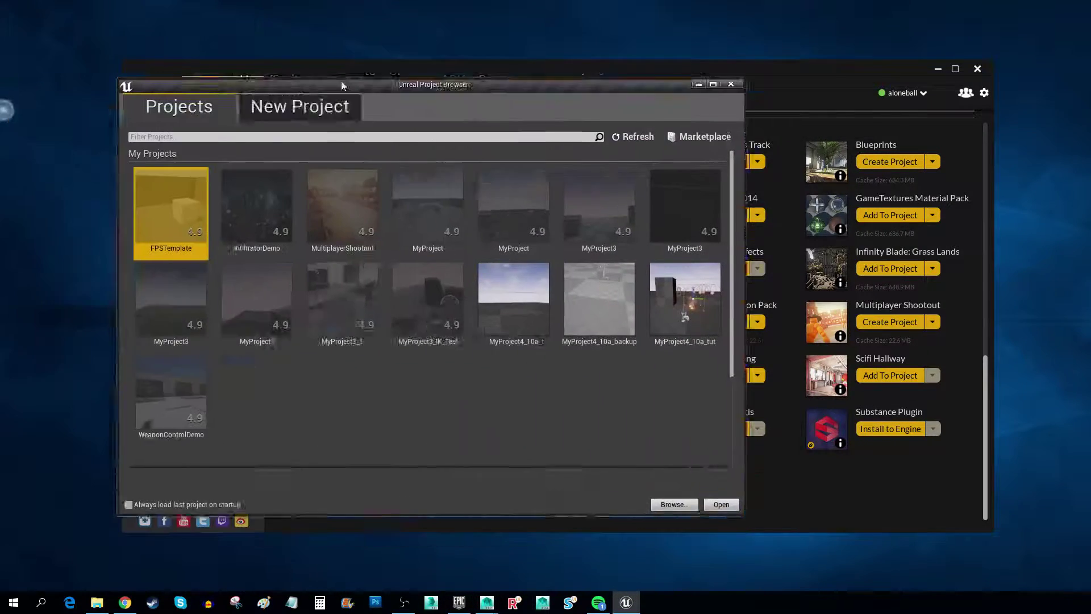
drag(341, 81, 473, 0)
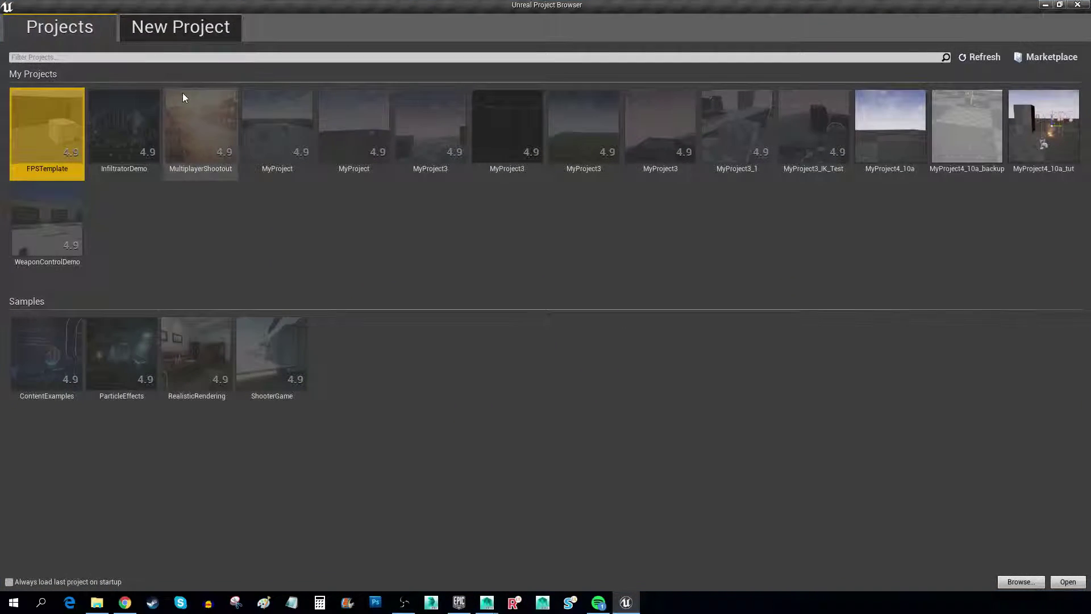
click(156, 31)
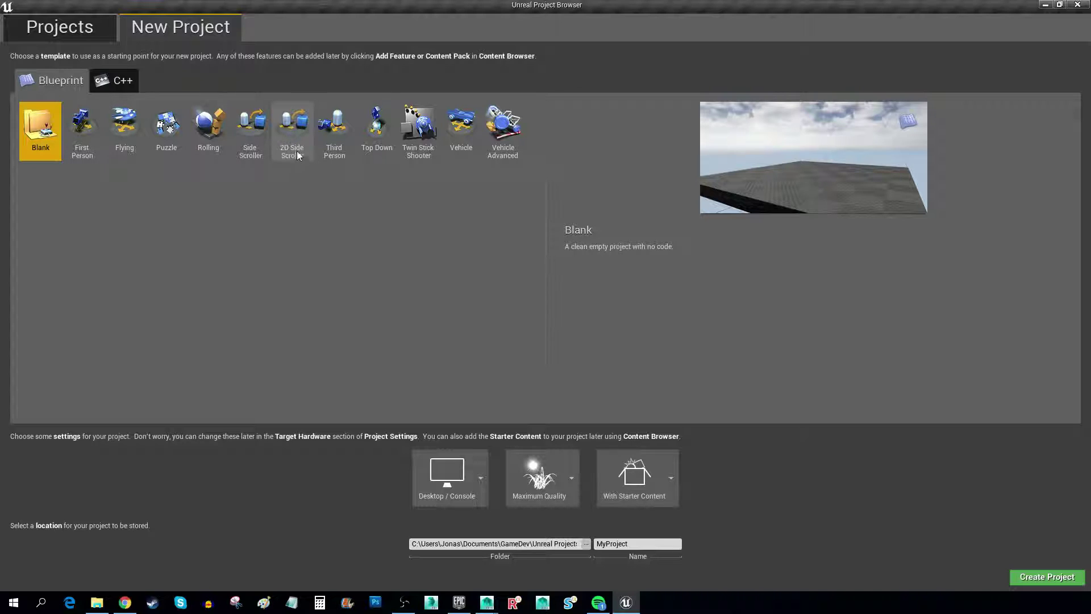
click(343, 133)
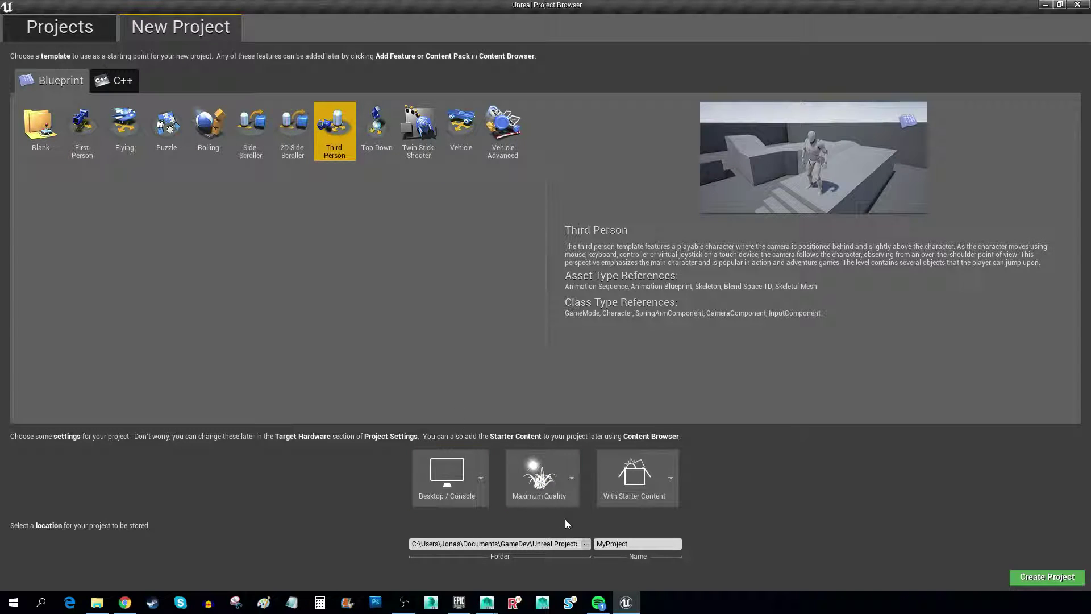
text(AnotherTest)
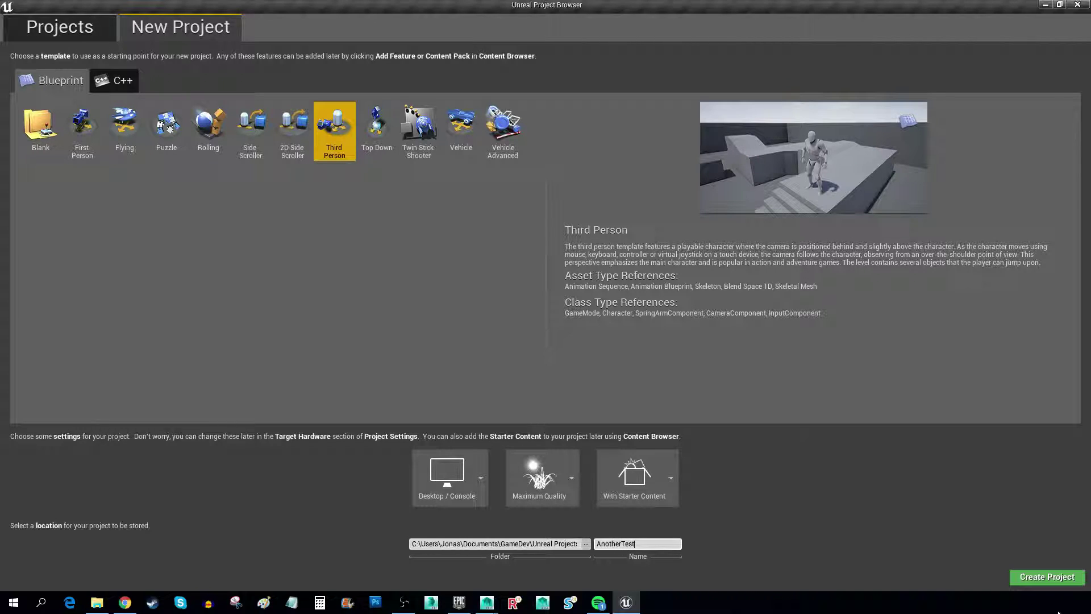
click(1047, 577)
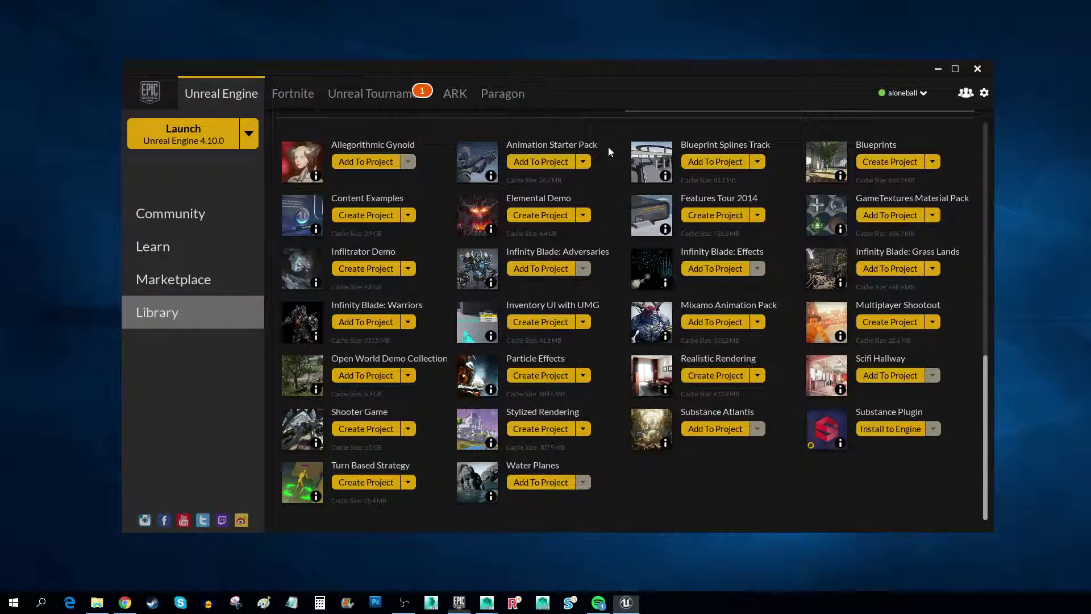
Step: Add the Animation Starter Pack to the AnotherTest project from all projects, using asset version 4.9
click(545, 164)
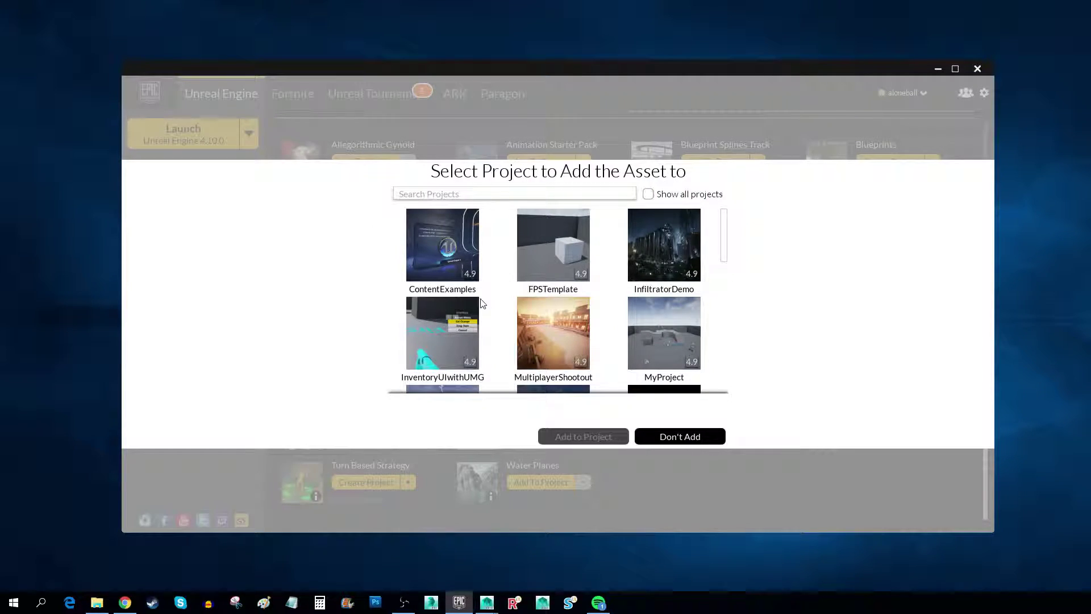
click(649, 194)
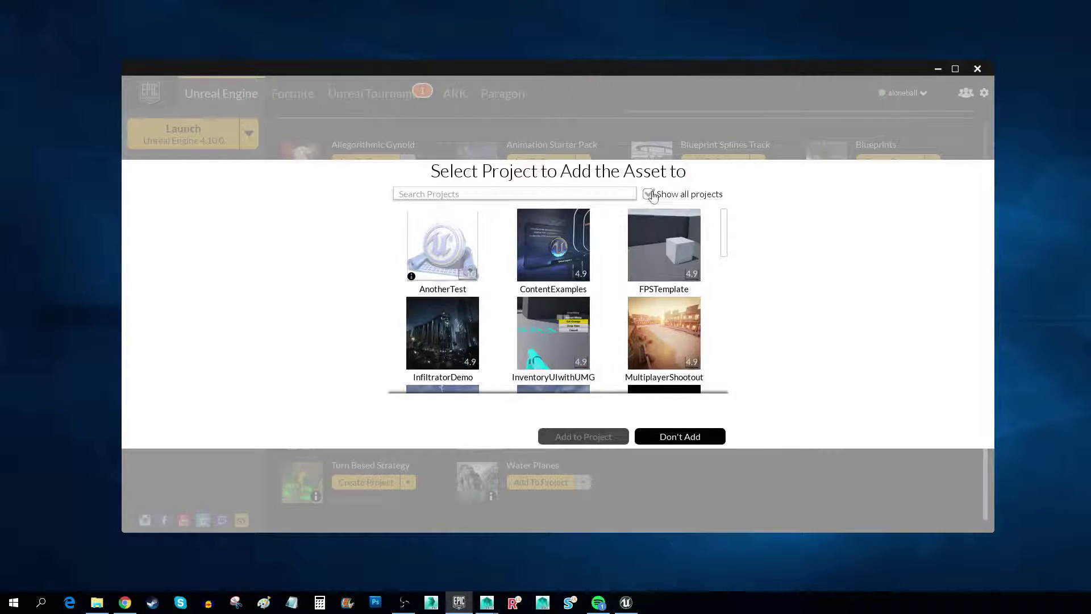
click(442, 258)
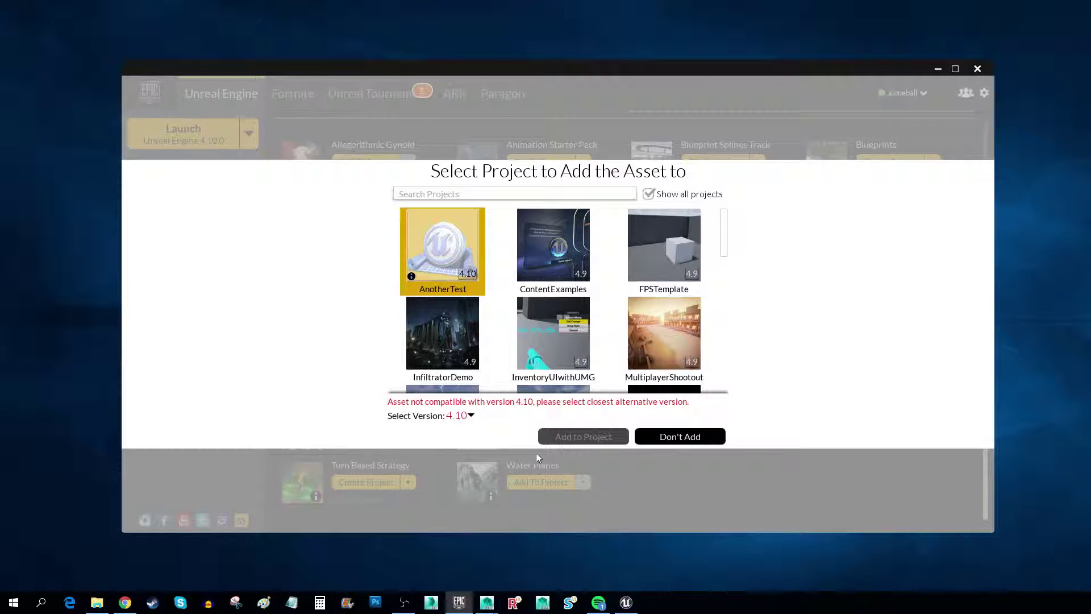
click(470, 416)
click(460, 448)
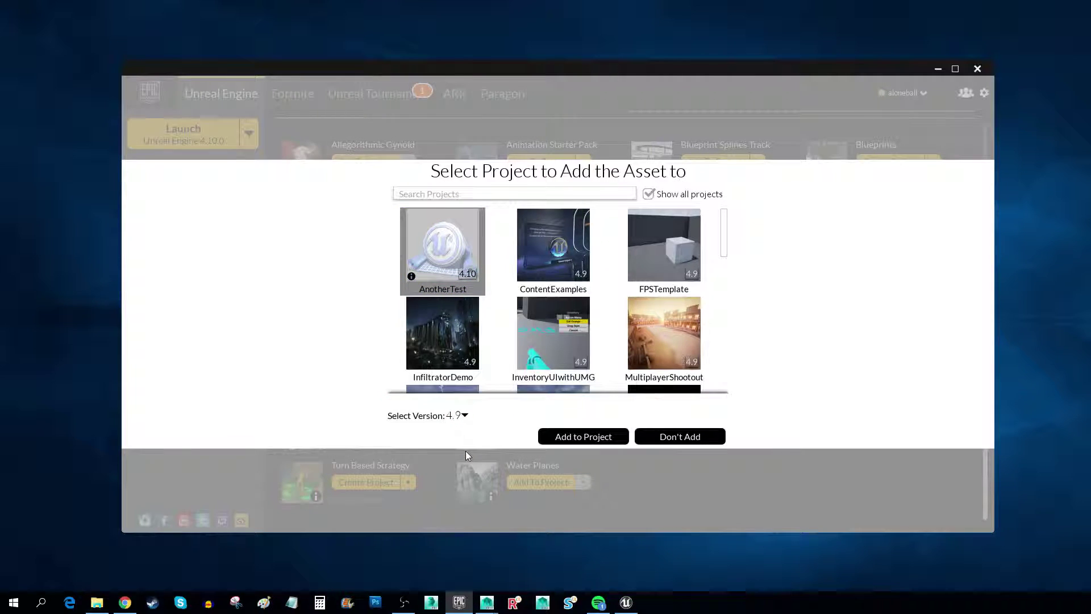
click(583, 440)
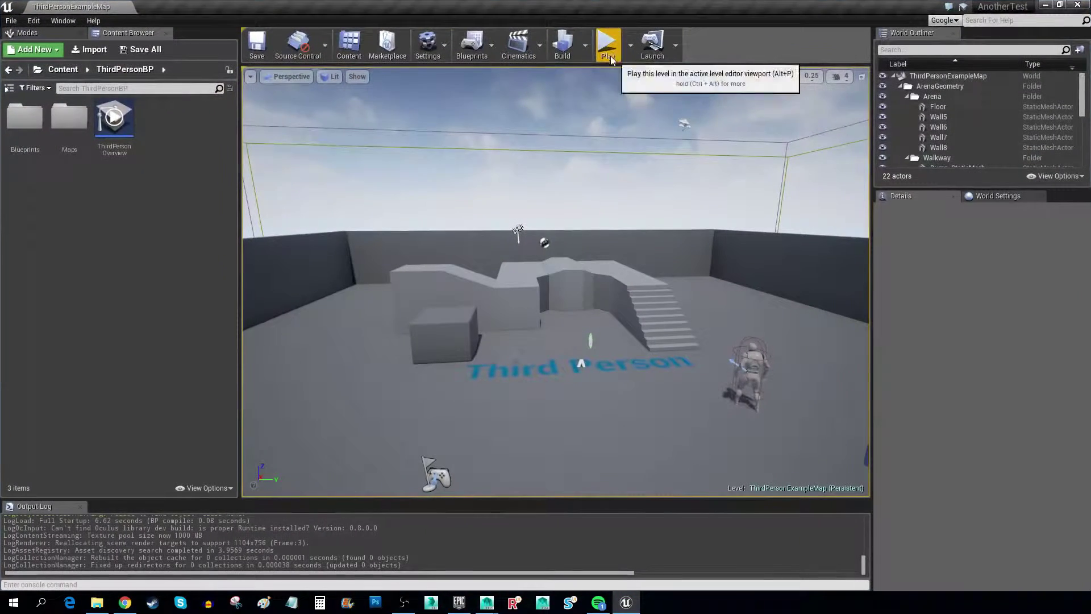
Step: Show the folder tree in the Content Browser and widen it until the folder names are readable
click(9, 88)
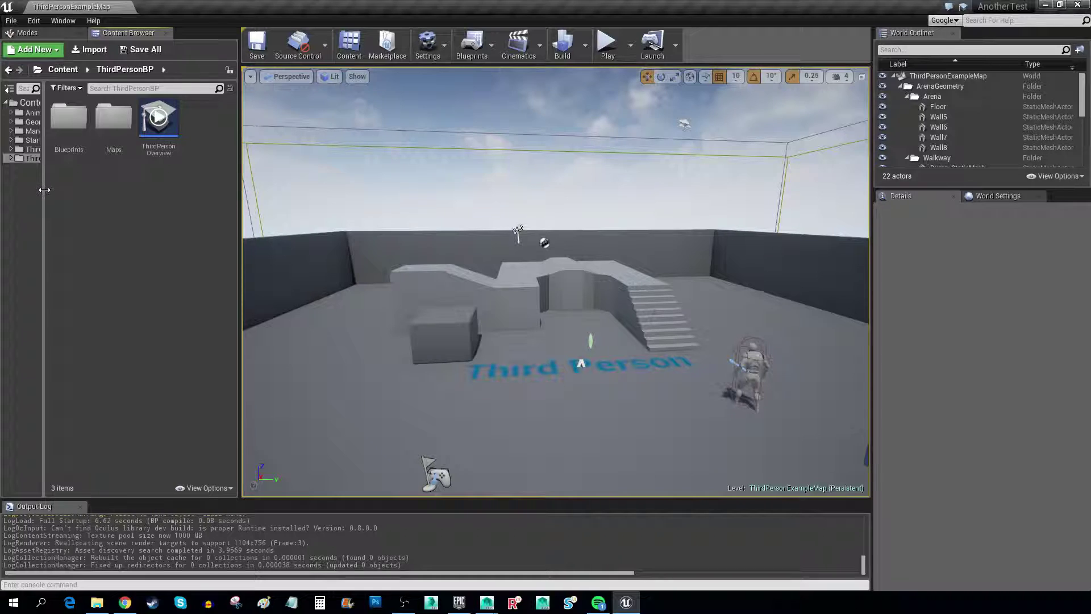
drag(42, 188, 101, 188)
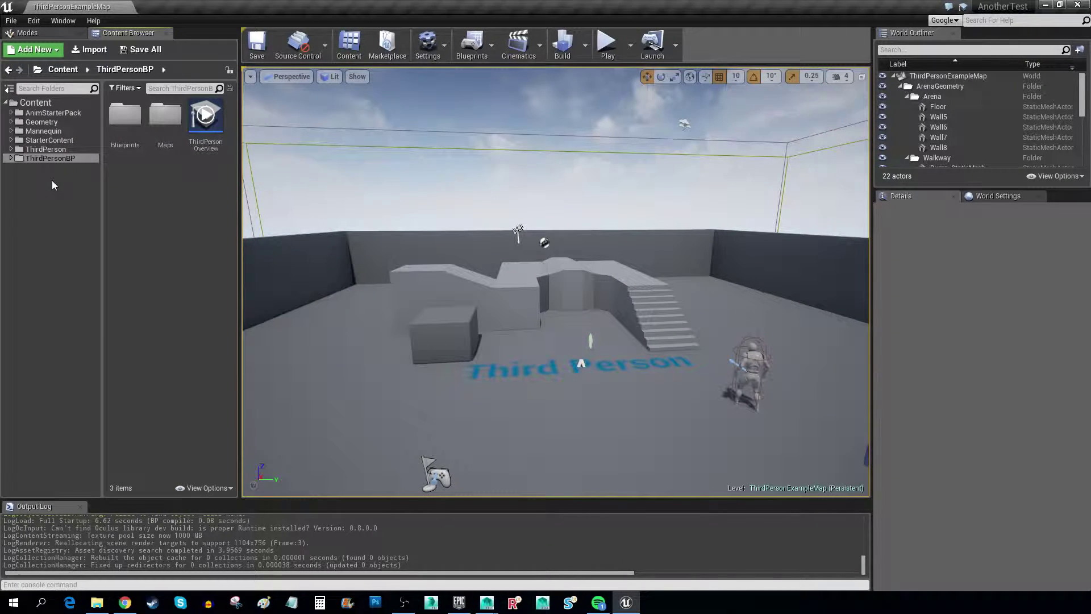
Step: Turn off Open Asset Editor Tabs in New Window in the editor's appearance preferences
click(29, 20)
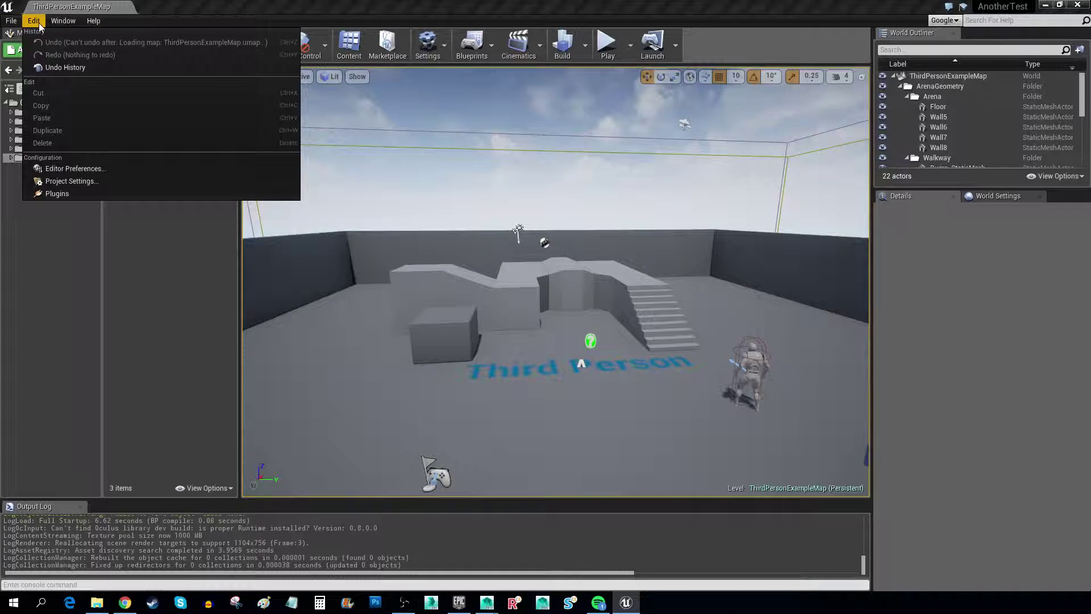
click(76, 170)
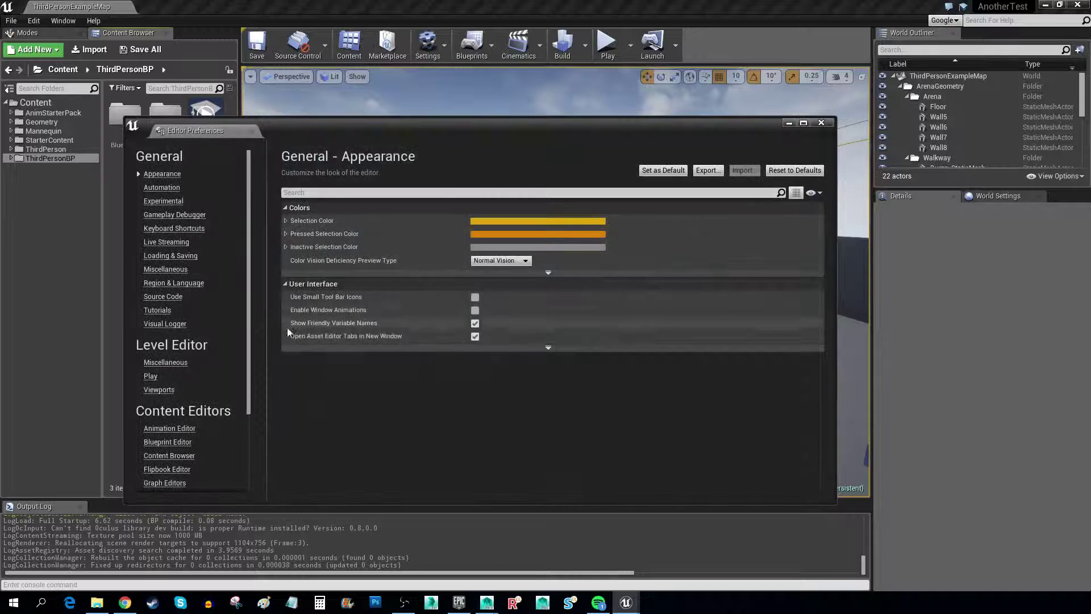
click(474, 337)
click(821, 123)
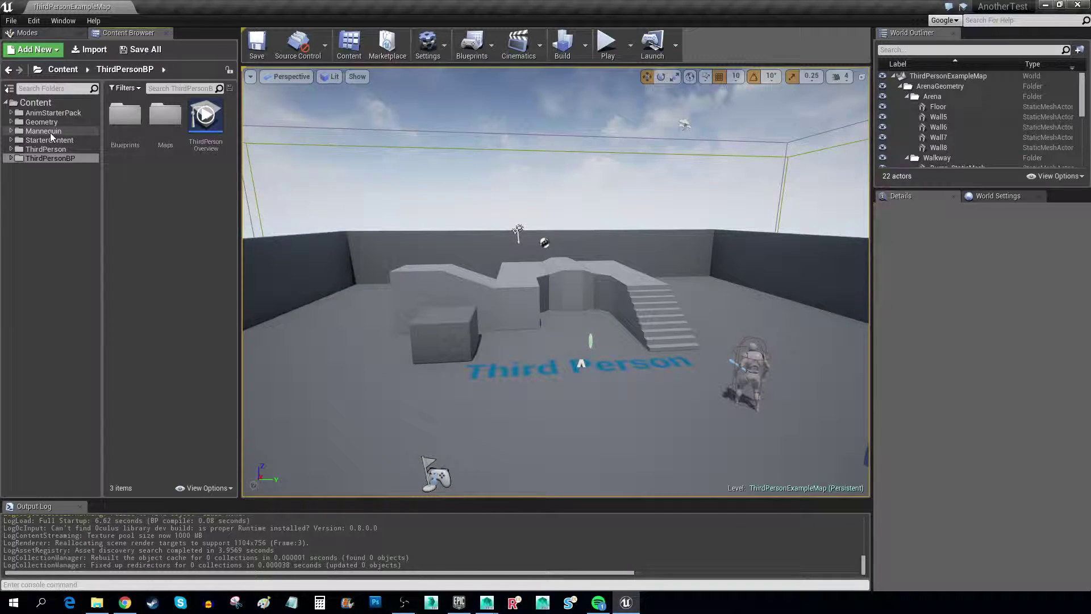
Step: Rename the SK_Mannequin skeletal mesh in AnimStarterPack's UE4_Mannequin Mesh folder as SK_Anim
click(13, 113)
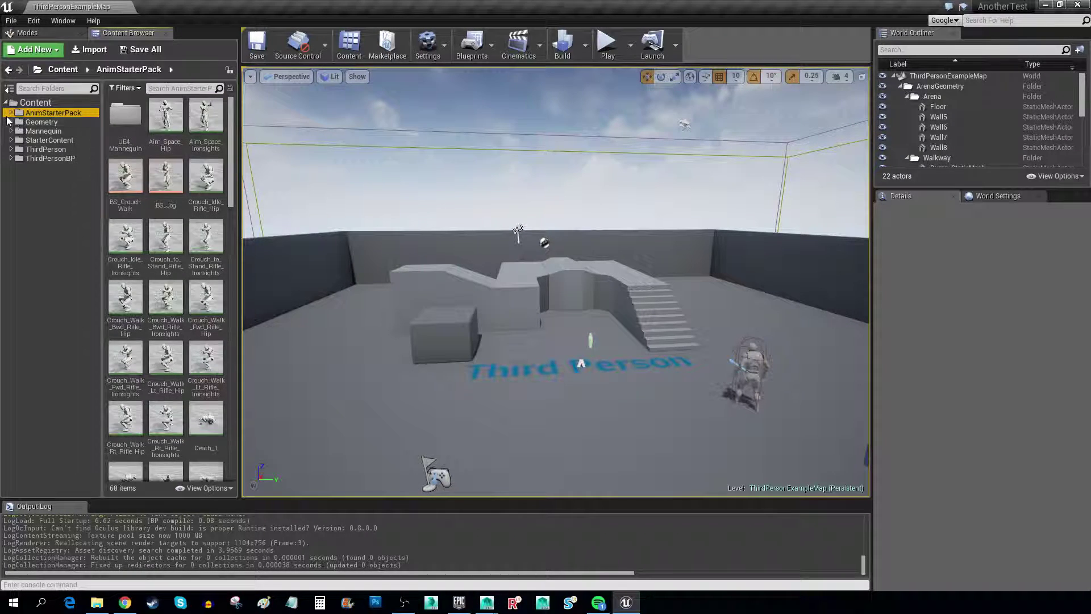
click(11, 113)
click(56, 122)
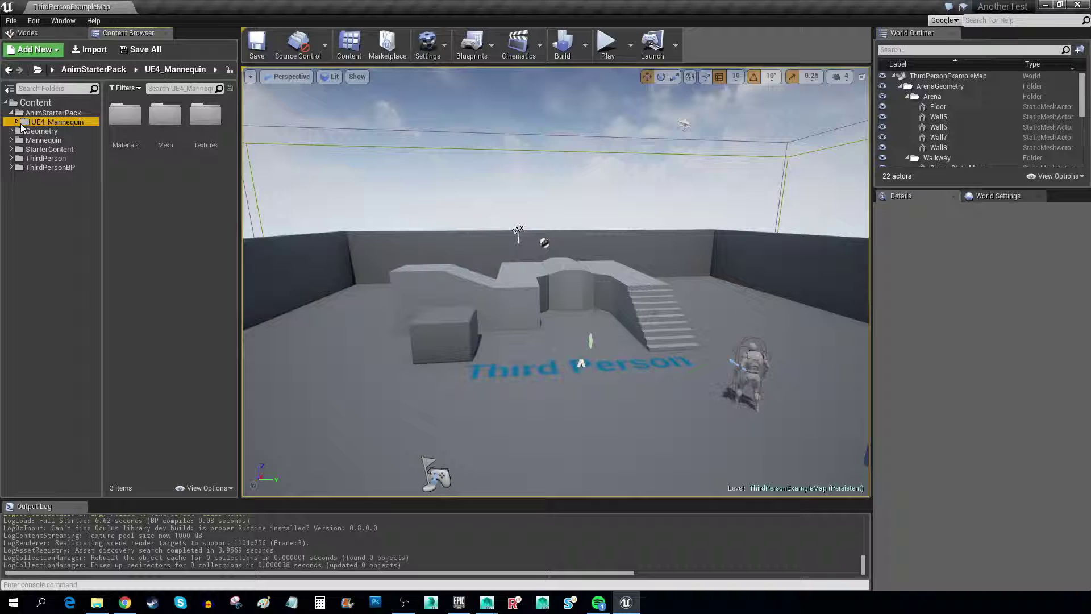
click(18, 122)
click(45, 140)
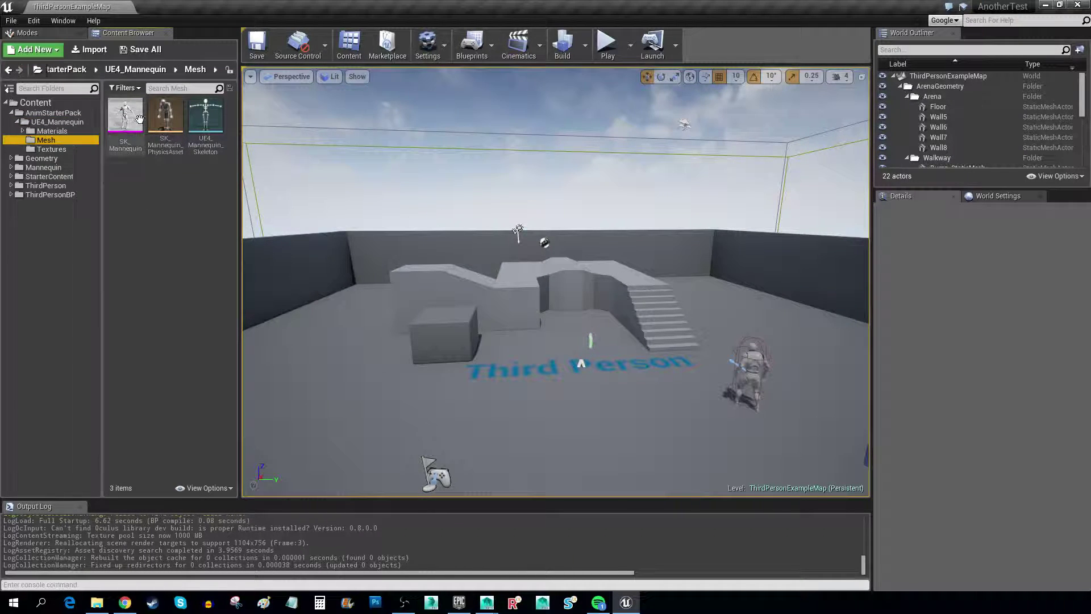
click(136, 122)
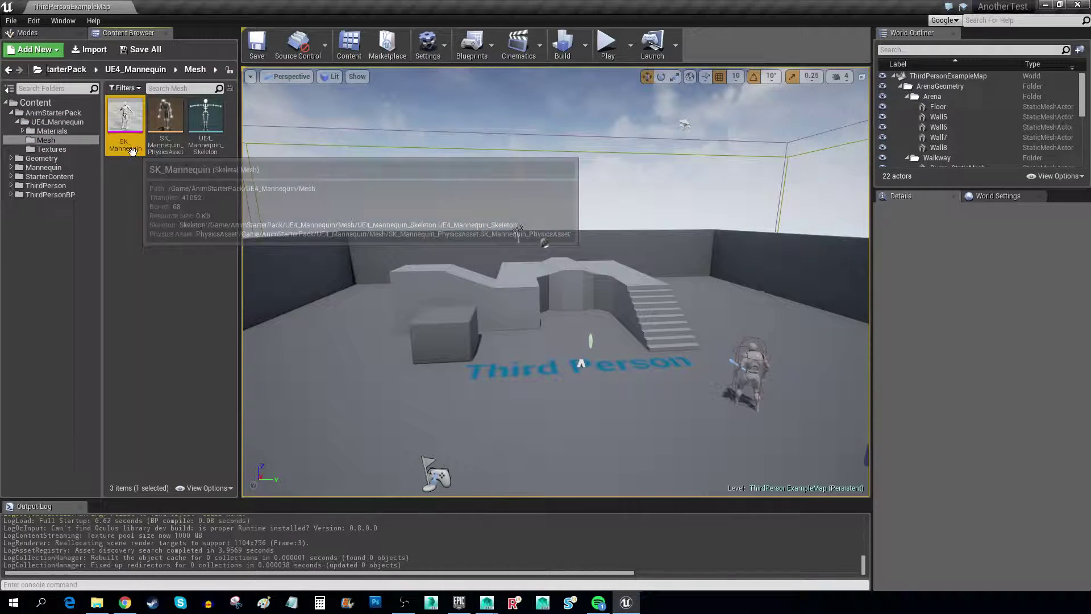
click(122, 146)
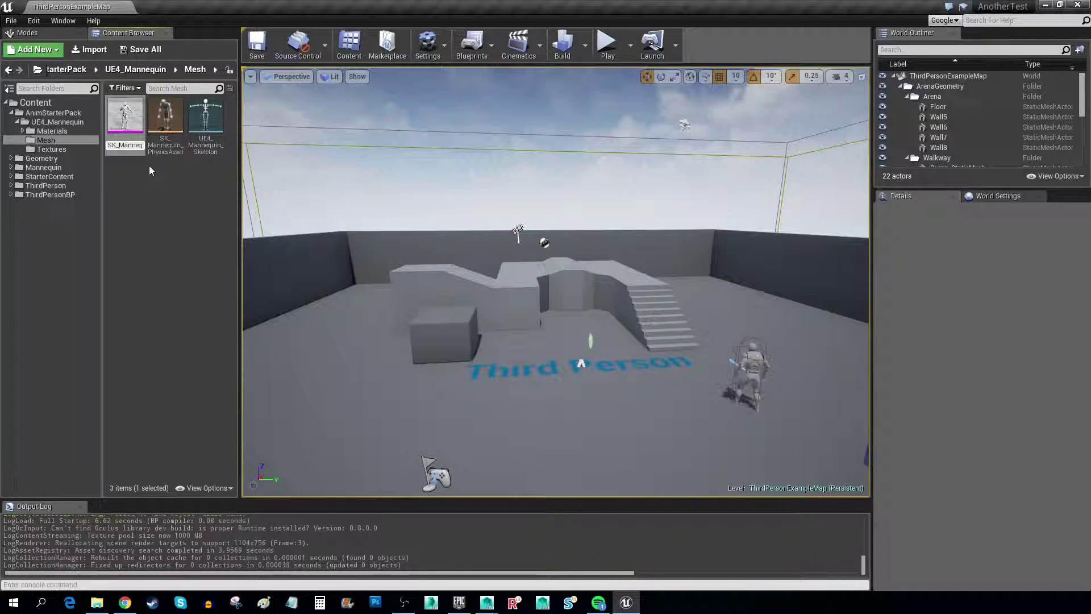
key(ctrl+a)
text(SK_Anim)
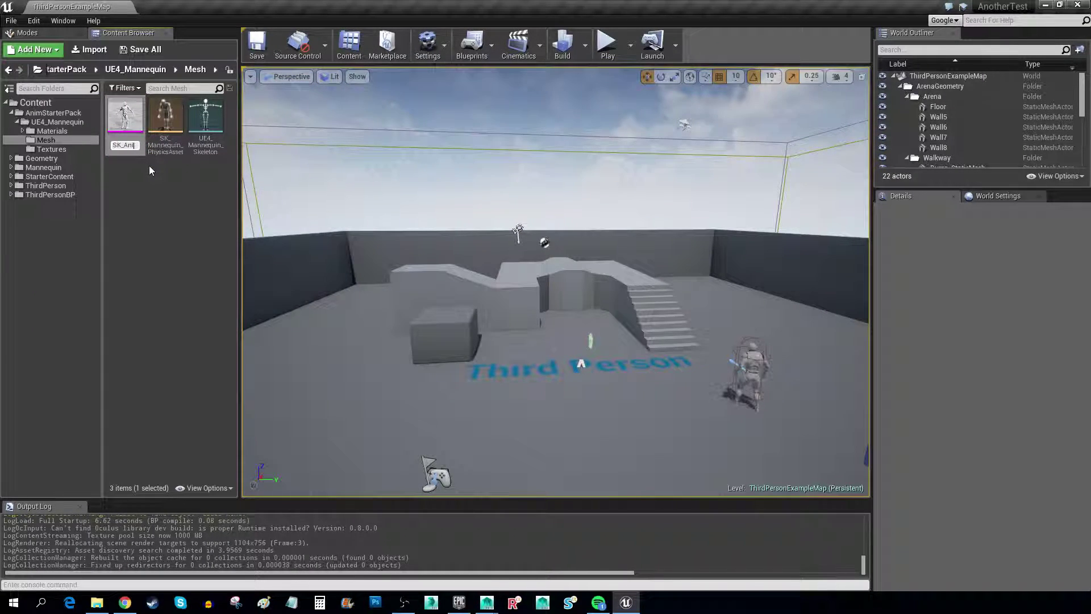
key(Return)
Step: Rename the UE4_Mannequin_Skeleton asset in the same AnimStarterPack Mesh folder as UE4_Anim_Skeleton
click(165, 149)
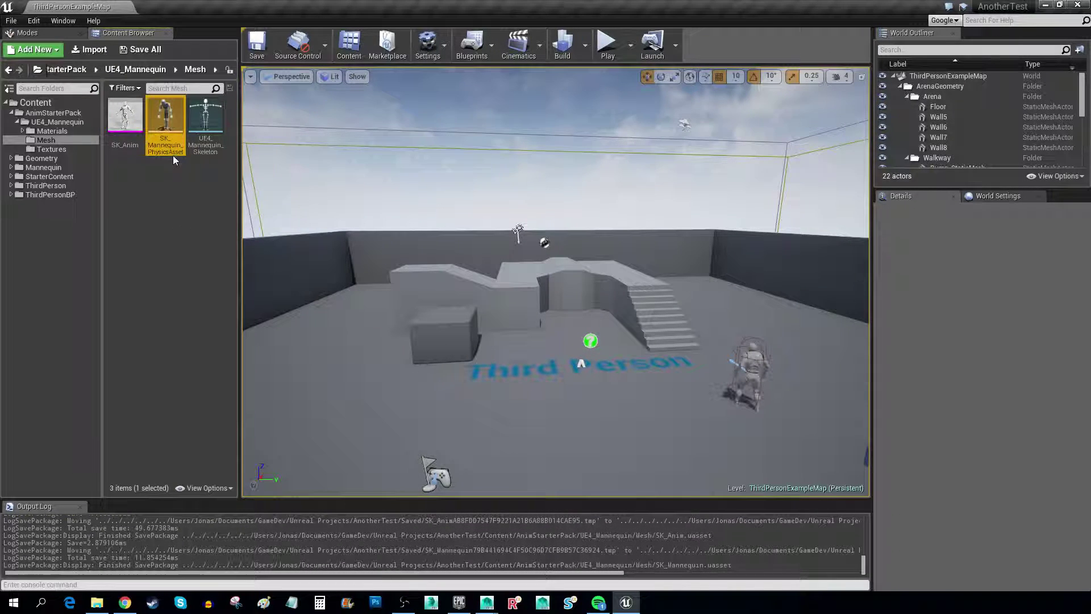
click(222, 144)
key(F2)
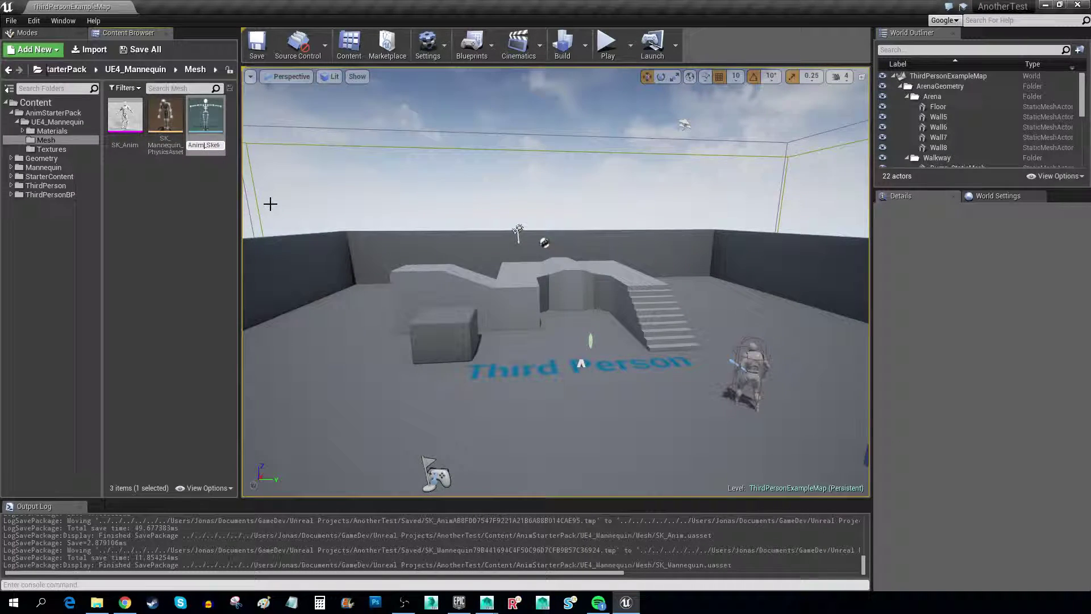
key(Return)
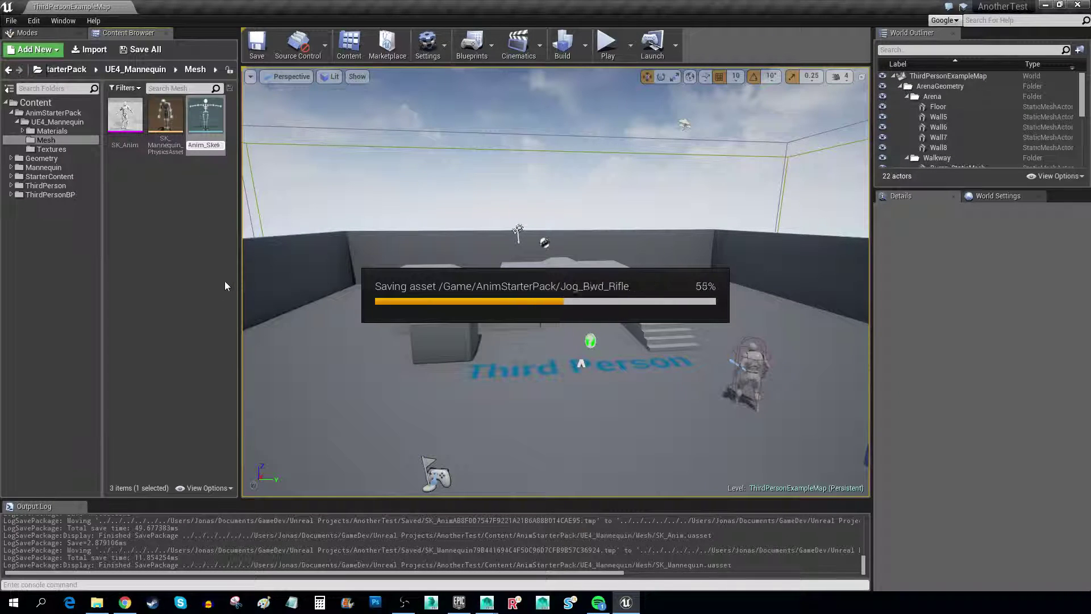
Step: Browse the template's Mannequin animations and examine the SK_Mannequin mesh in its Character Mesh folder
click(11, 167)
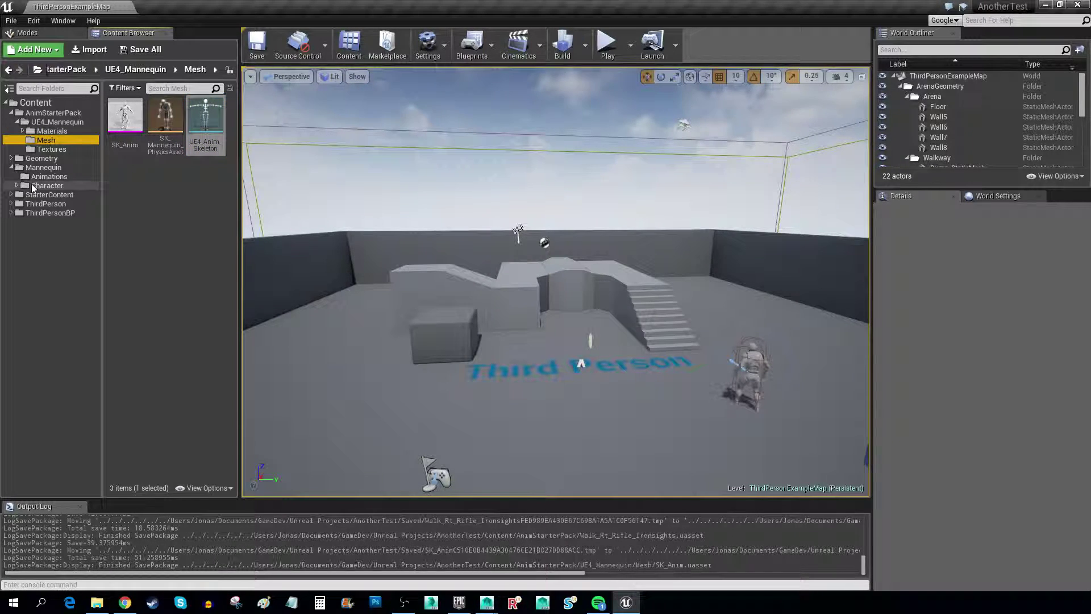
click(47, 177)
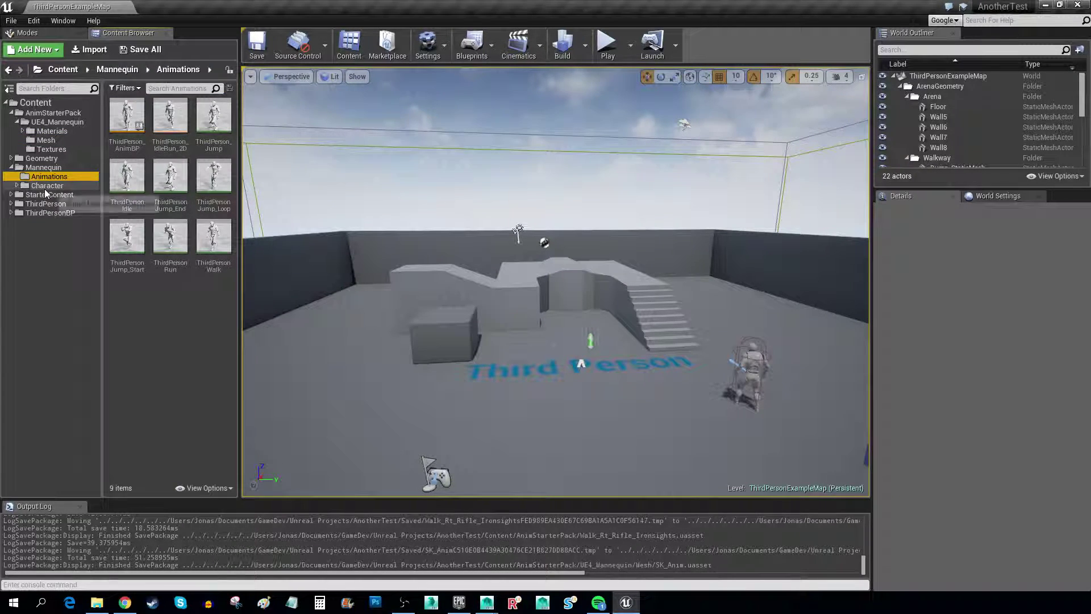
double_click(46, 186)
click(45, 203)
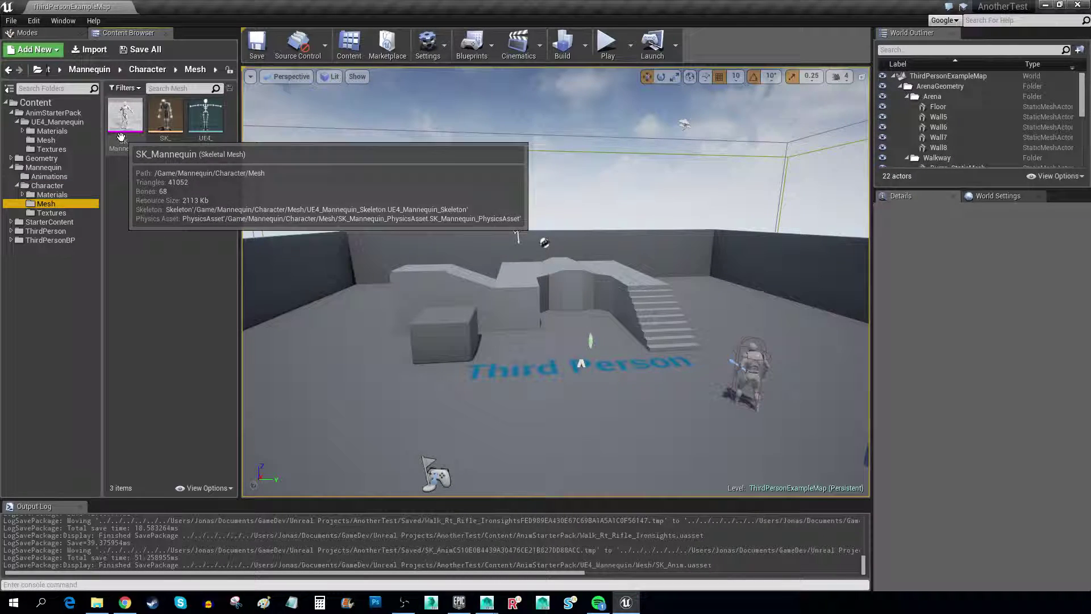
mouse_move(126, 125)
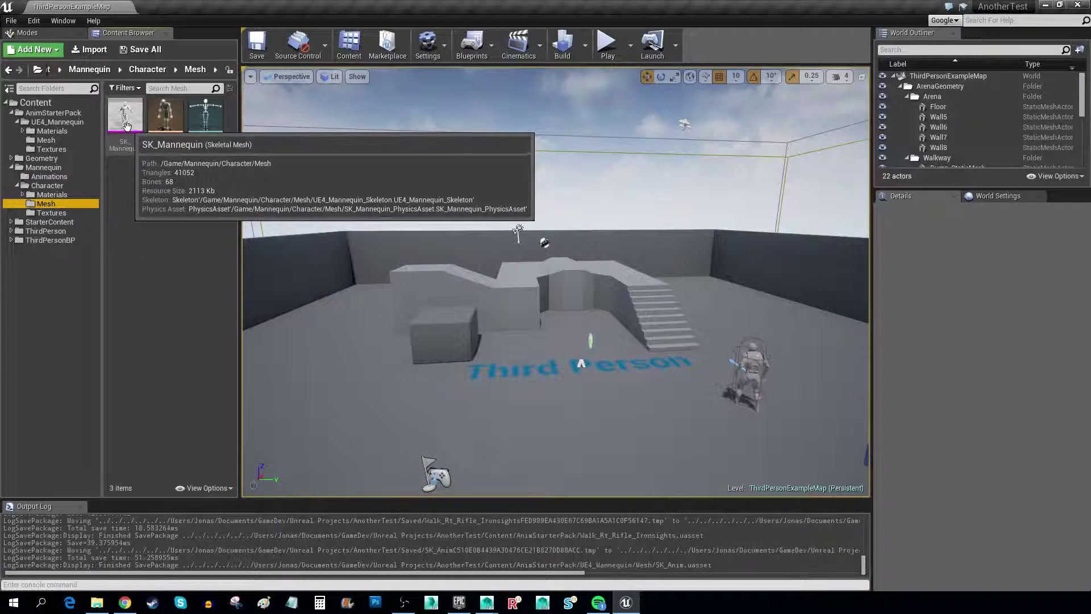
Step: Open the ThirdPersonIdle animation from the Mannequin Animations folder and inspect the skeleton's root bone up close
click(51, 178)
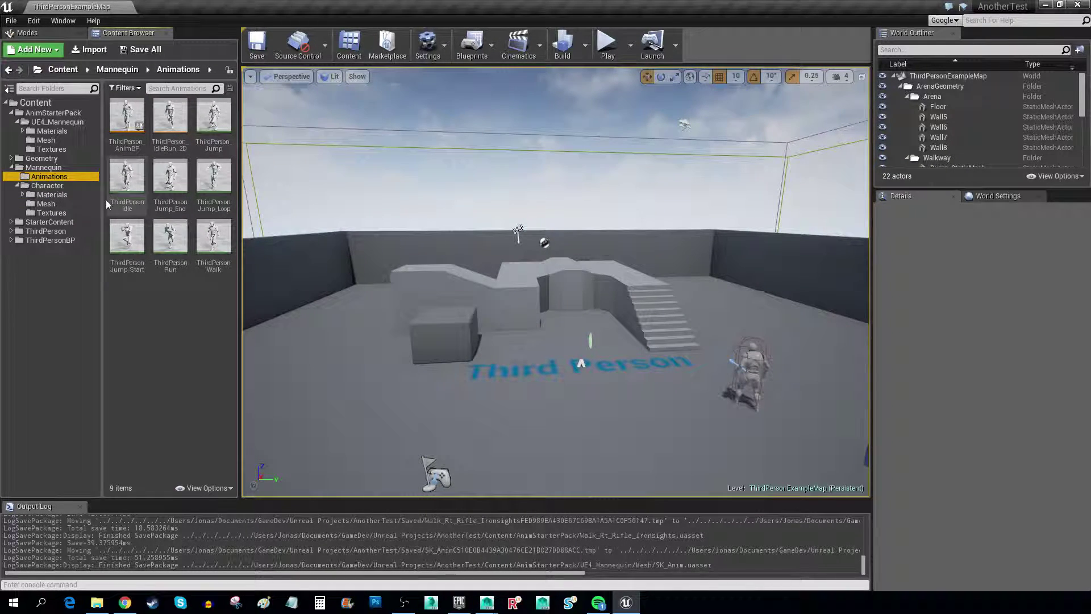
double_click(127, 176)
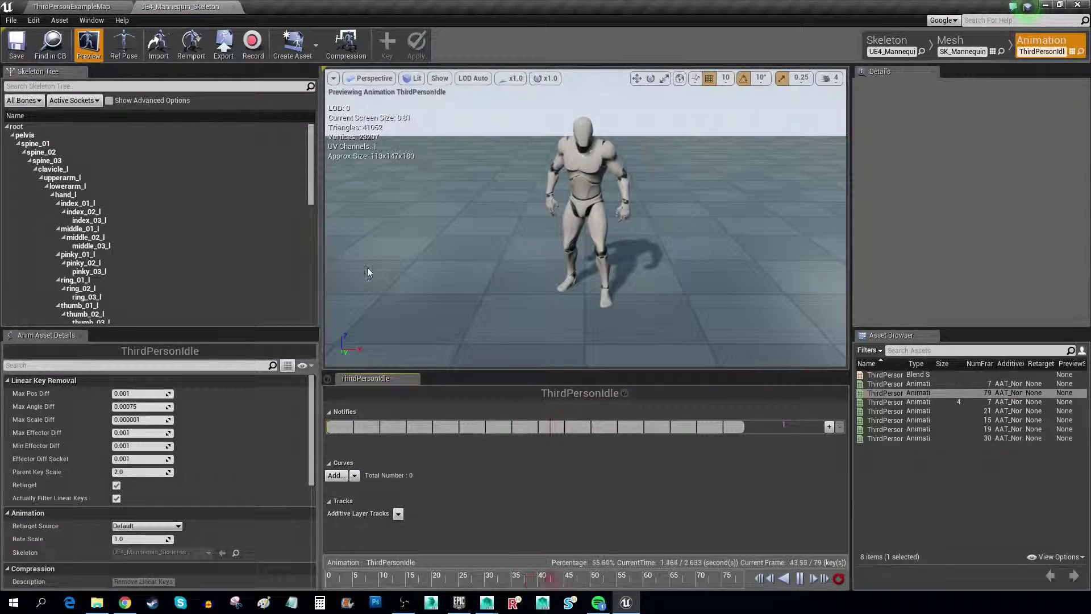
click(16, 126)
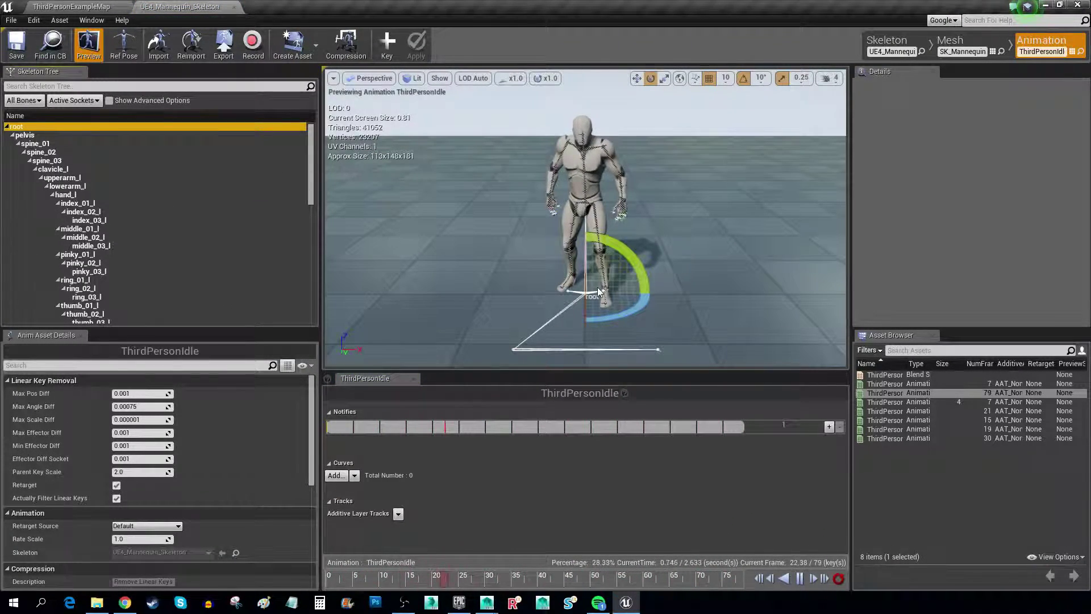
key(w)
right_drag(446, 236, 443, 279)
key(w)
key(w)
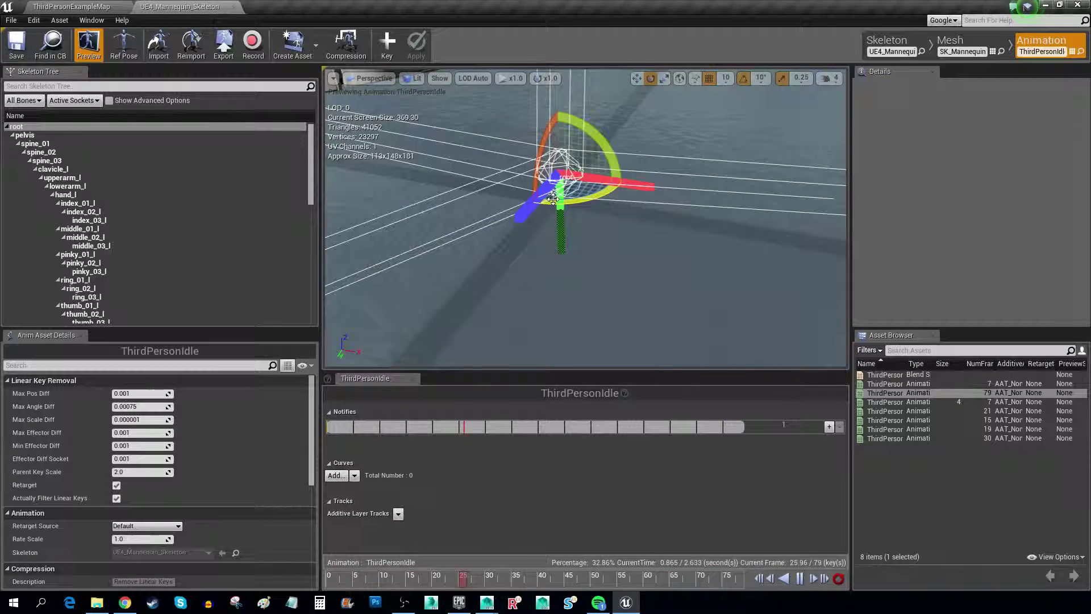
Step: Search the AnimStarterPack folder for "idle" animations
click(81, 8)
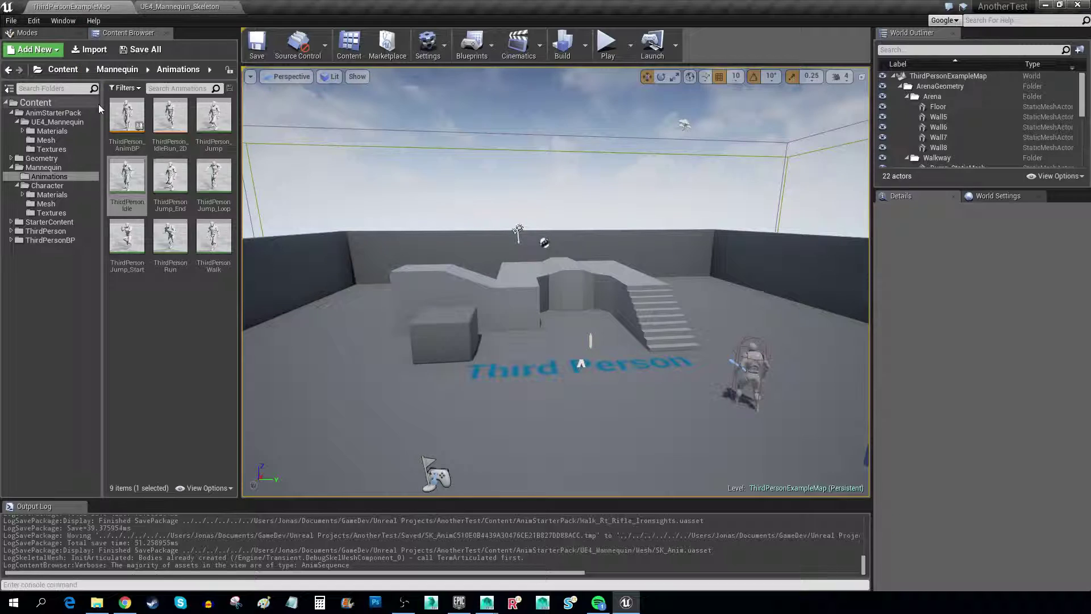
click(53, 113)
click(173, 85)
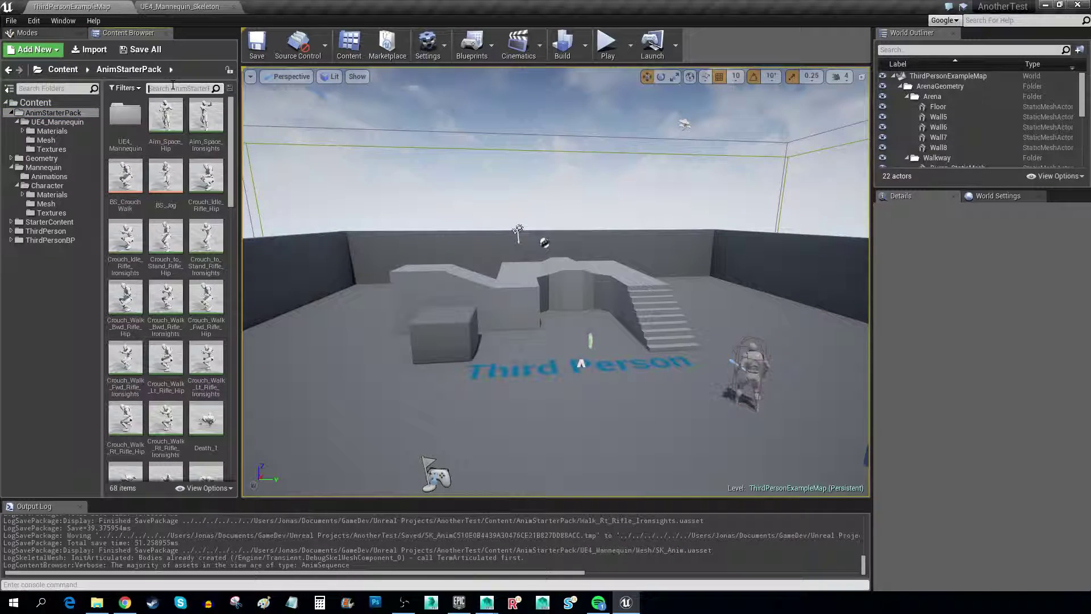
text(i)
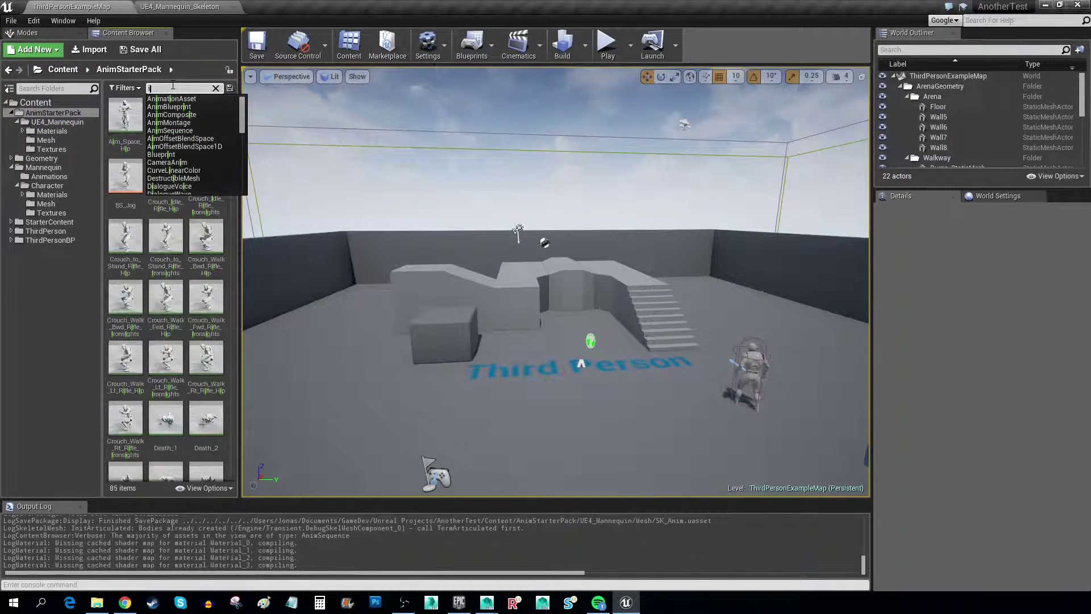
text(dle)
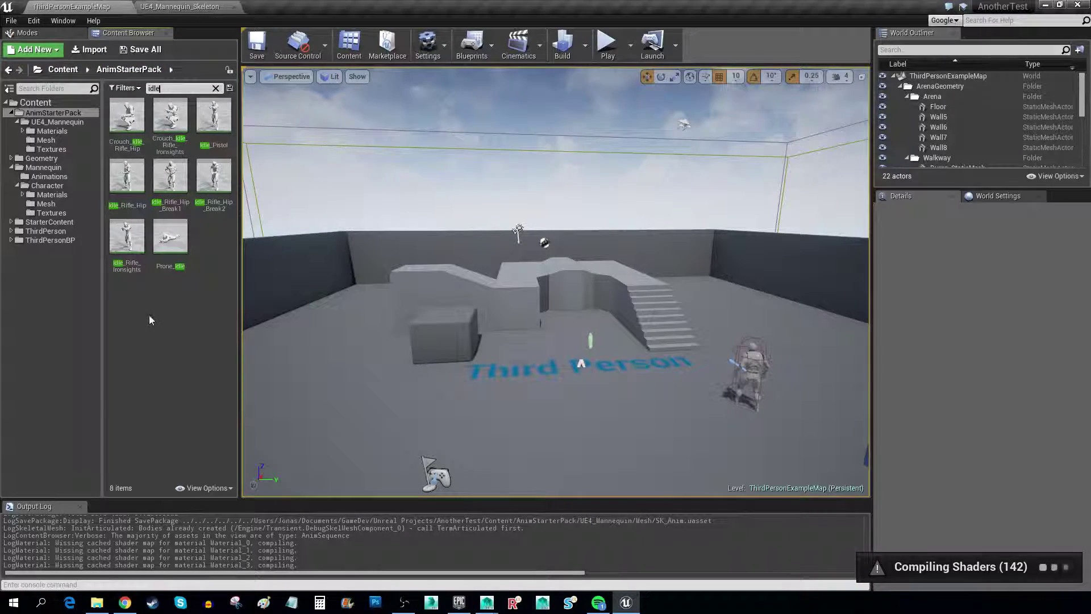
Step: Open the Idle_Rifle_Ironsights animation and inspect its skeleton's root bone up close
double_click(137, 243)
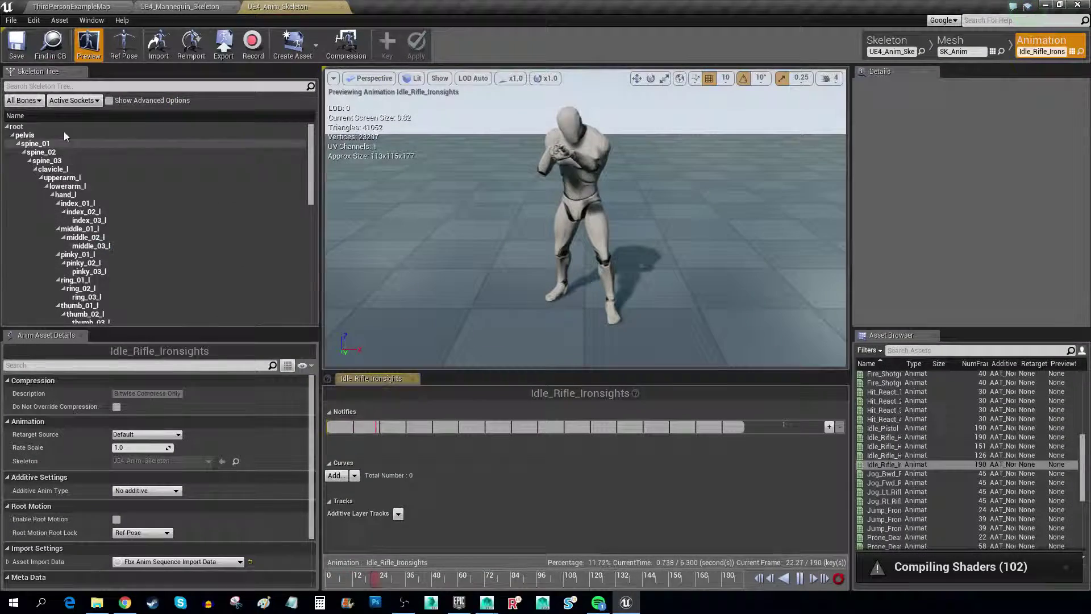
click(33, 127)
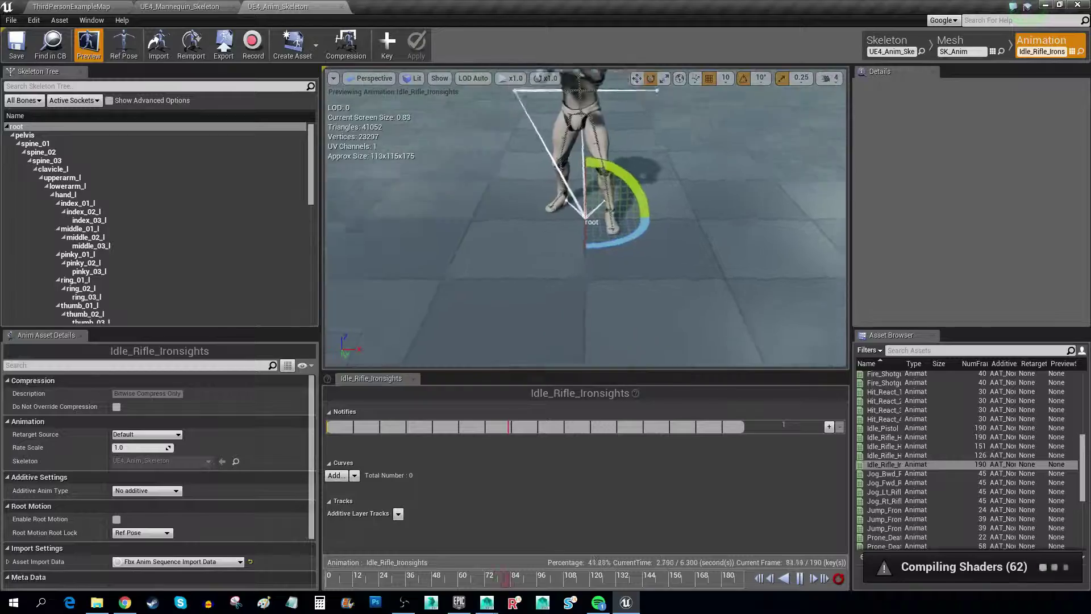
right_drag(585, 218, 514, 207)
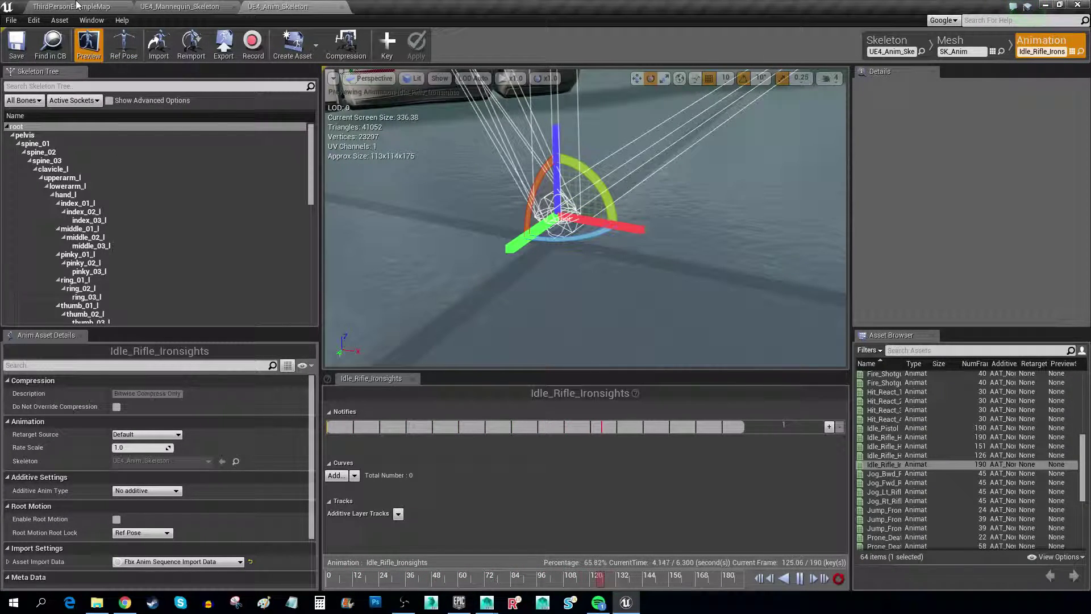
Step: Clear the asset search, open SK_Anim from AnimStarterPack's UE4_Mannequin Mesh folder and switch to its skeleton view
click(77, 6)
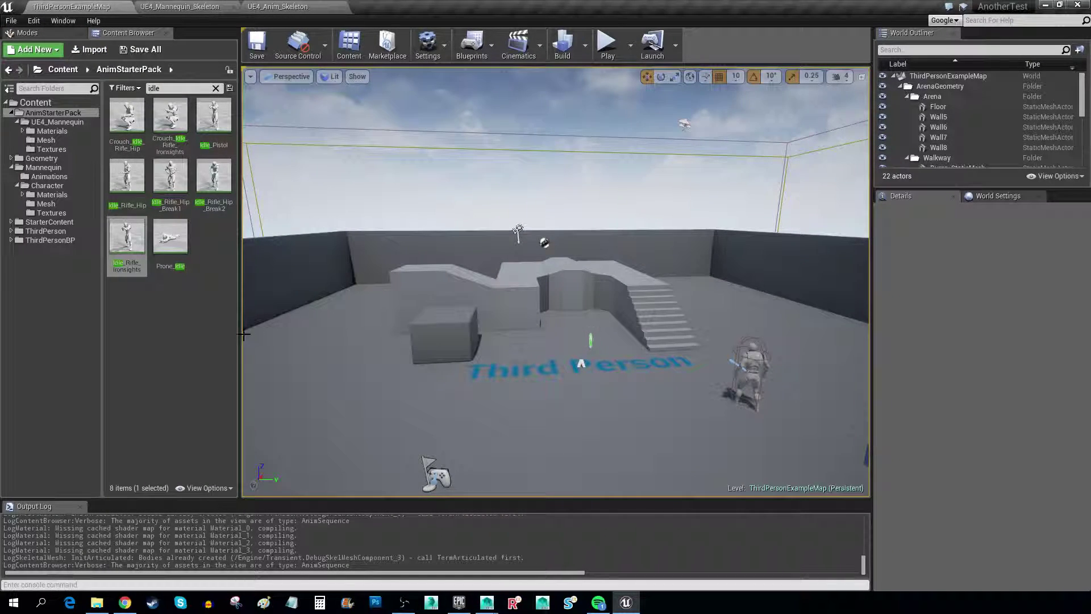
click(44, 142)
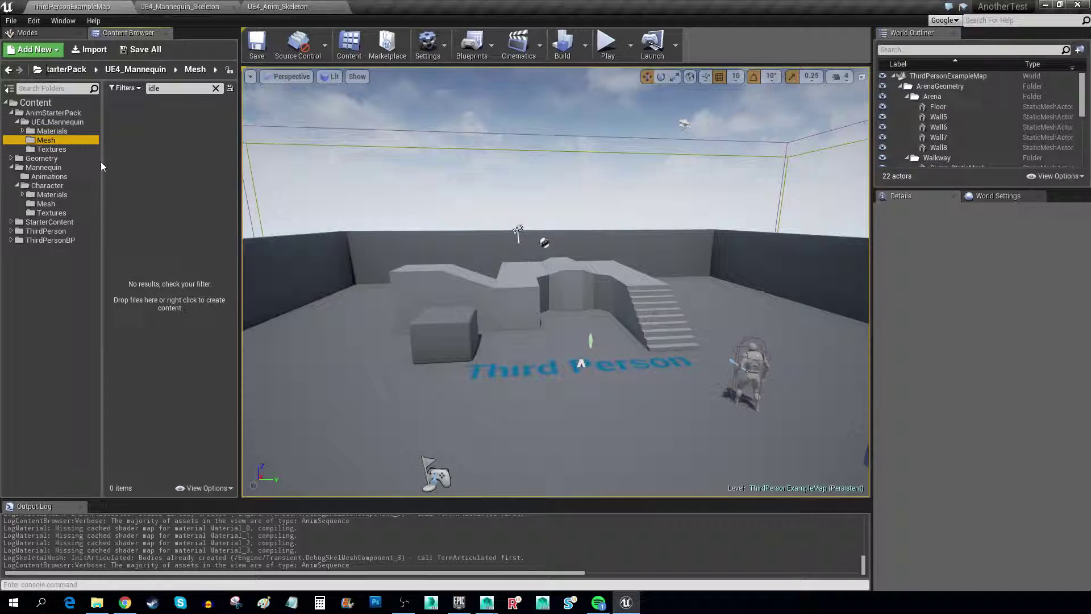
click(164, 91)
key(BackSpace)
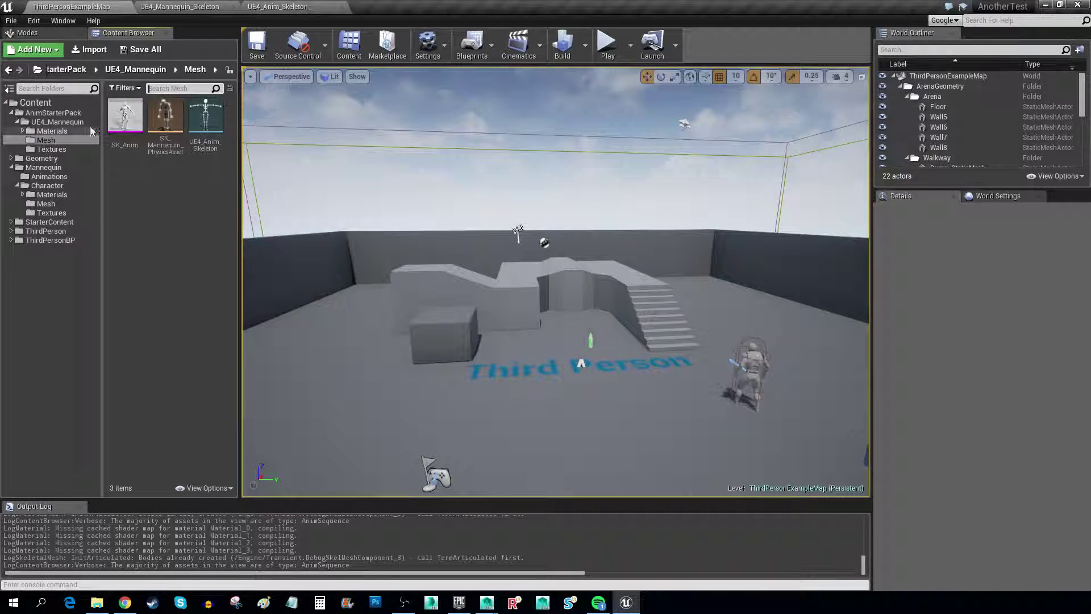
double_click(126, 116)
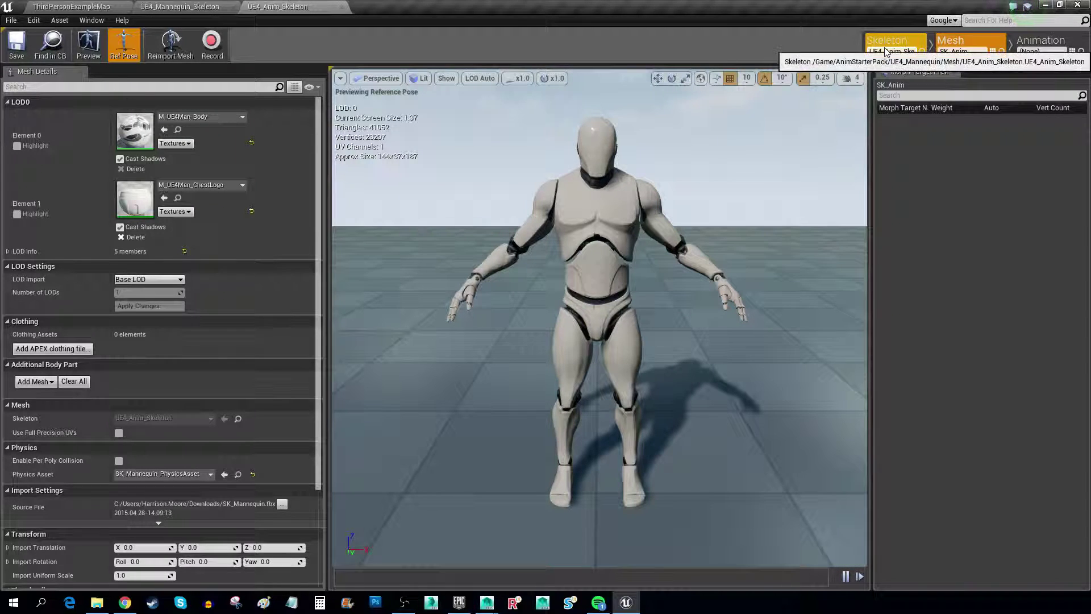
click(898, 50)
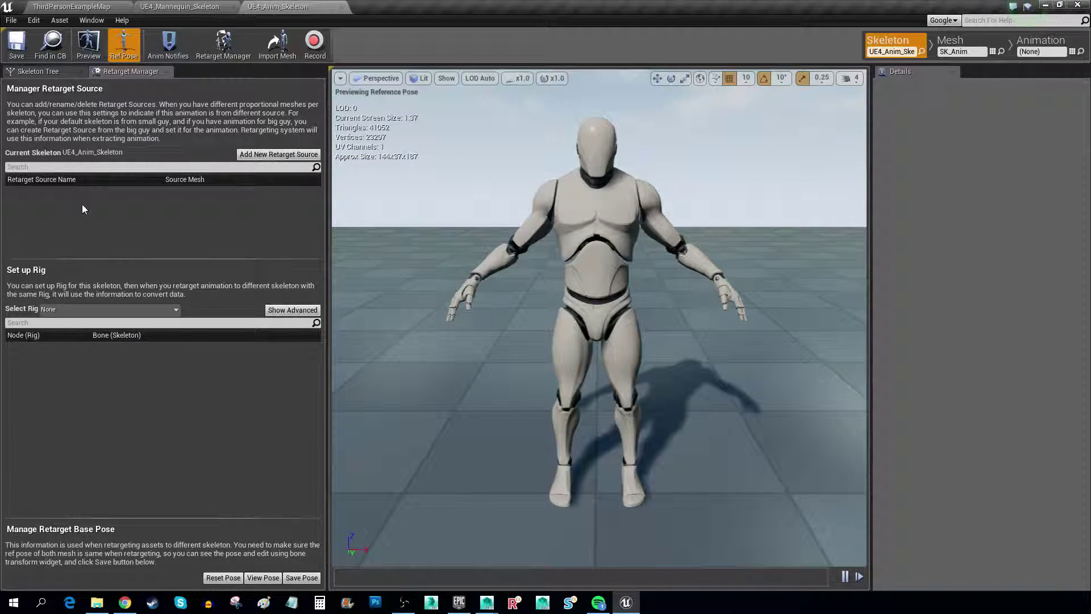
Step: Add SK_Anim as a retarget source for UE4_Anim_Skeleton and assign it the Humanoid rig
click(262, 156)
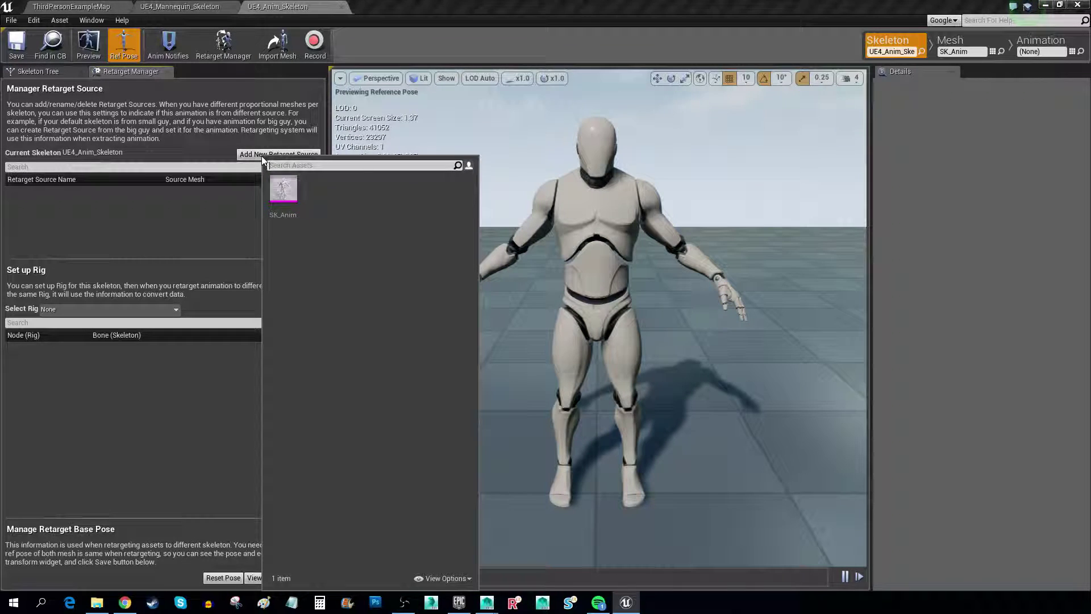
click(276, 191)
click(72, 309)
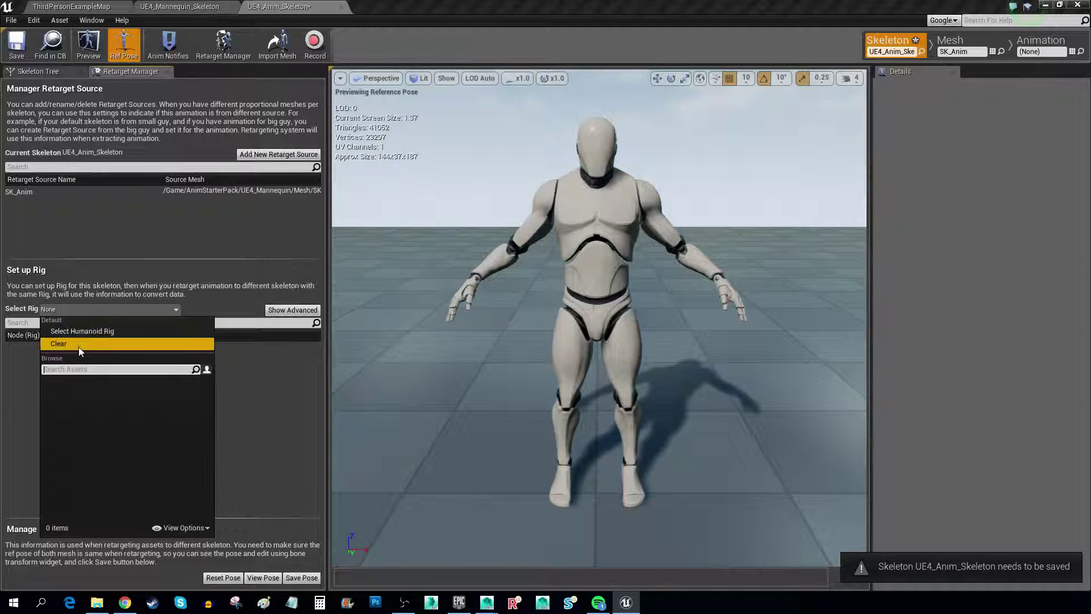
mouse_move(75, 331)
click(278, 345)
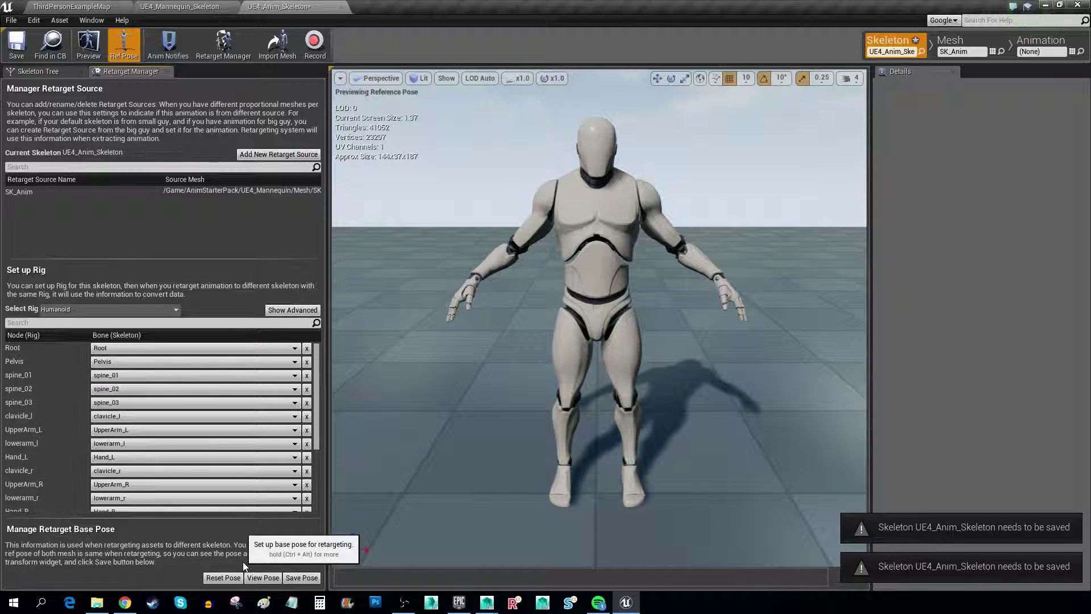
Step: Show the retarget base pose and rotate upperarm_l and upperarm_r up to a horizontal T-pose with 5° rotation snapping
click(263, 578)
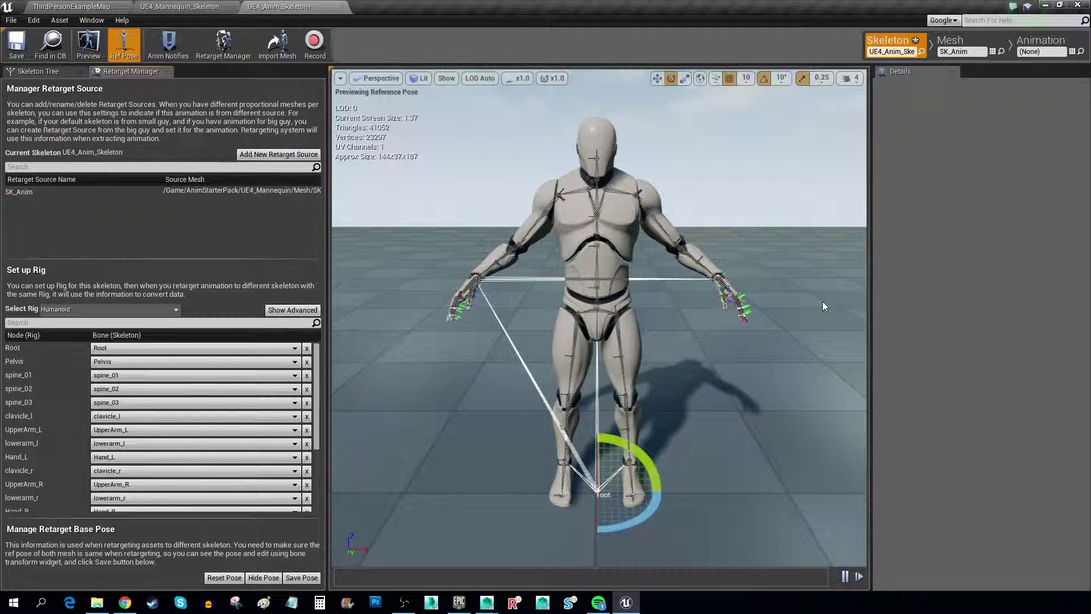
click(38, 72)
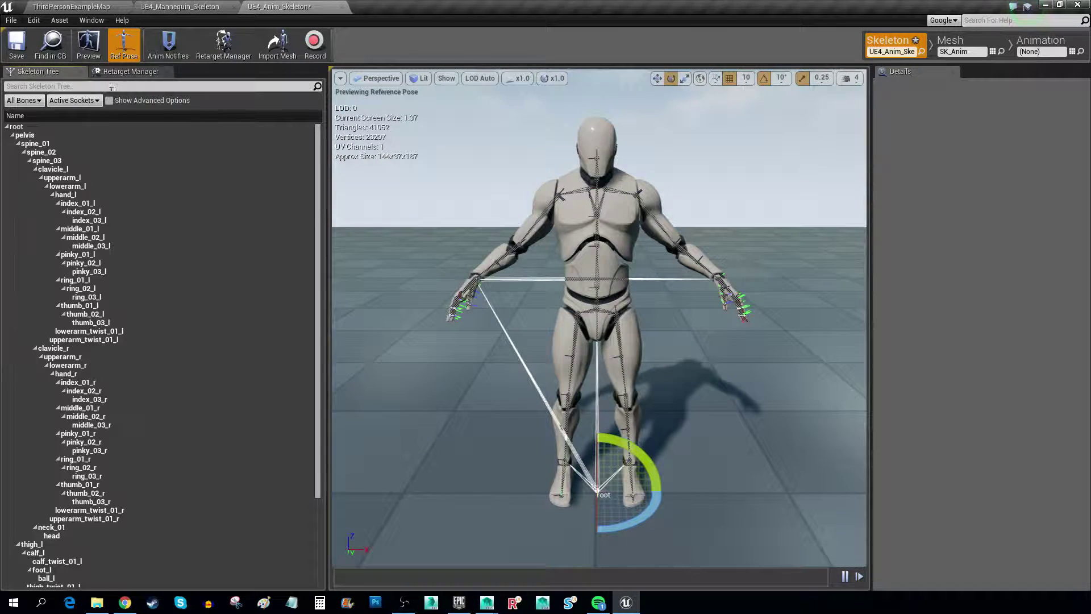
click(71, 177)
click(608, 146)
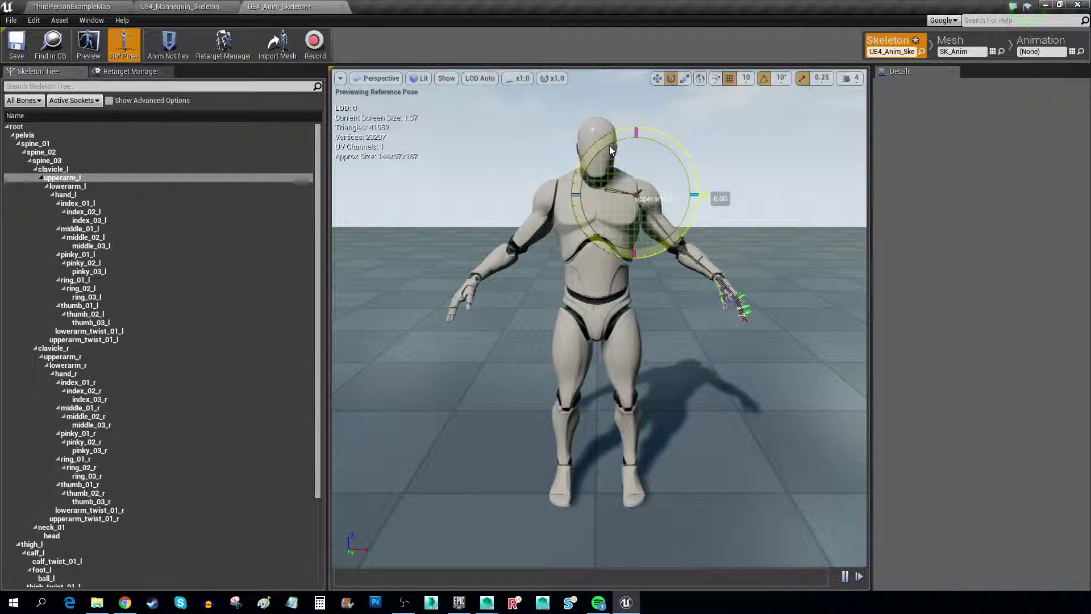
click(781, 78)
click(785, 101)
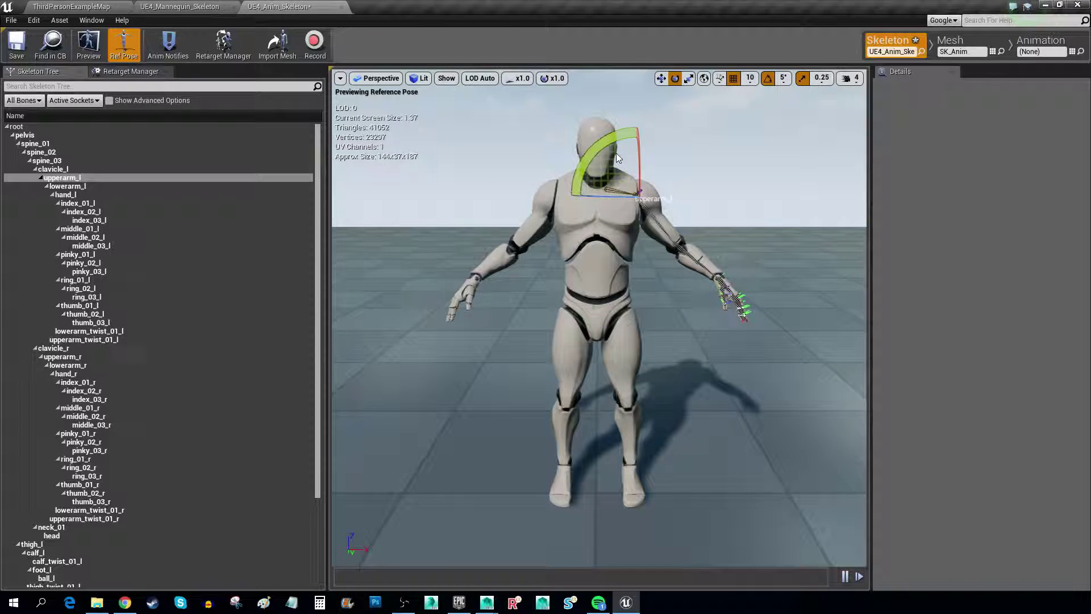
drag(603, 147, 649, 120)
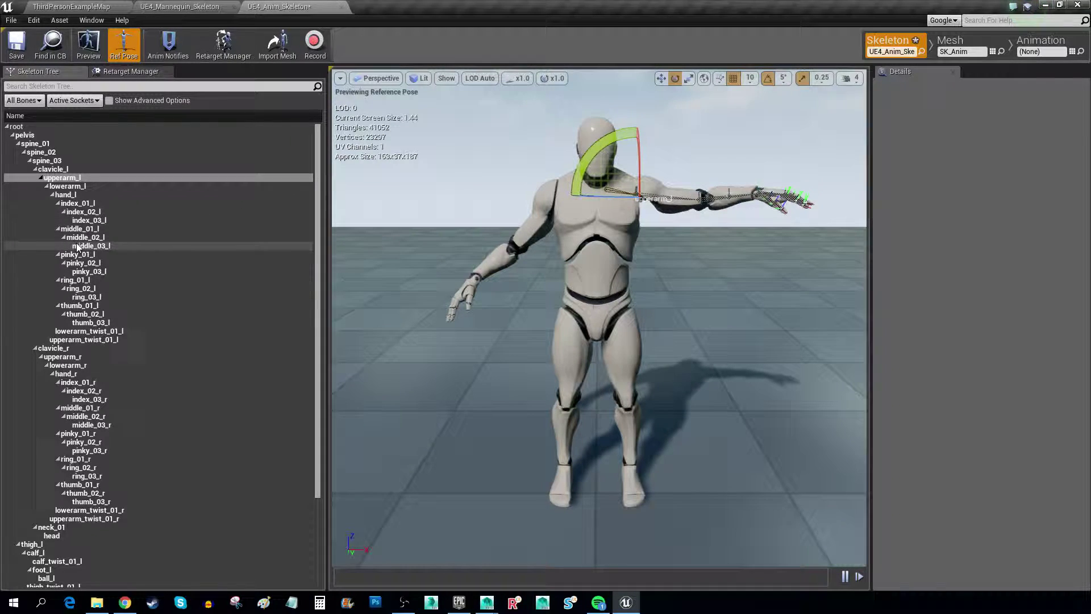
click(64, 357)
drag(596, 149, 606, 247)
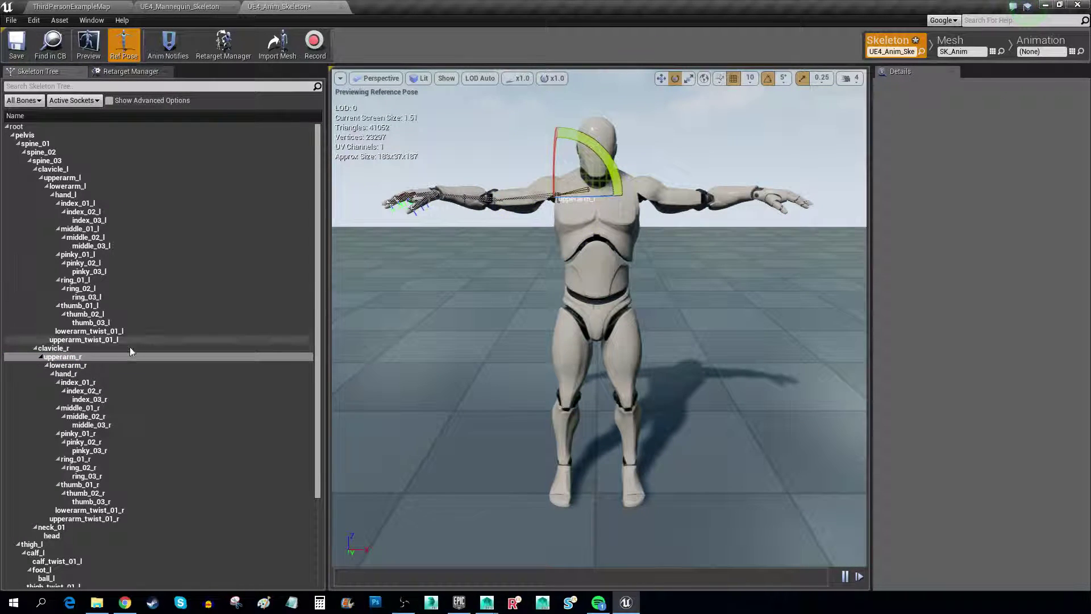
Step: Rotate the thigh_l and thigh_r bones inward so both legs of the base pose stand straight and vertical
scroll(59, 516, down, 5)
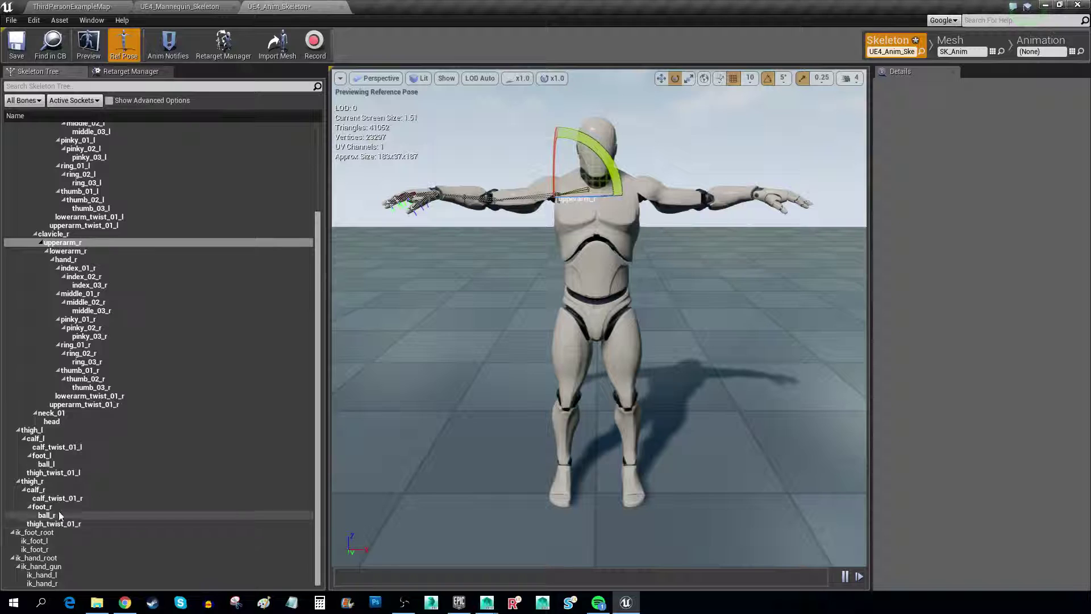
click(32, 430)
drag(568, 282, 571, 301)
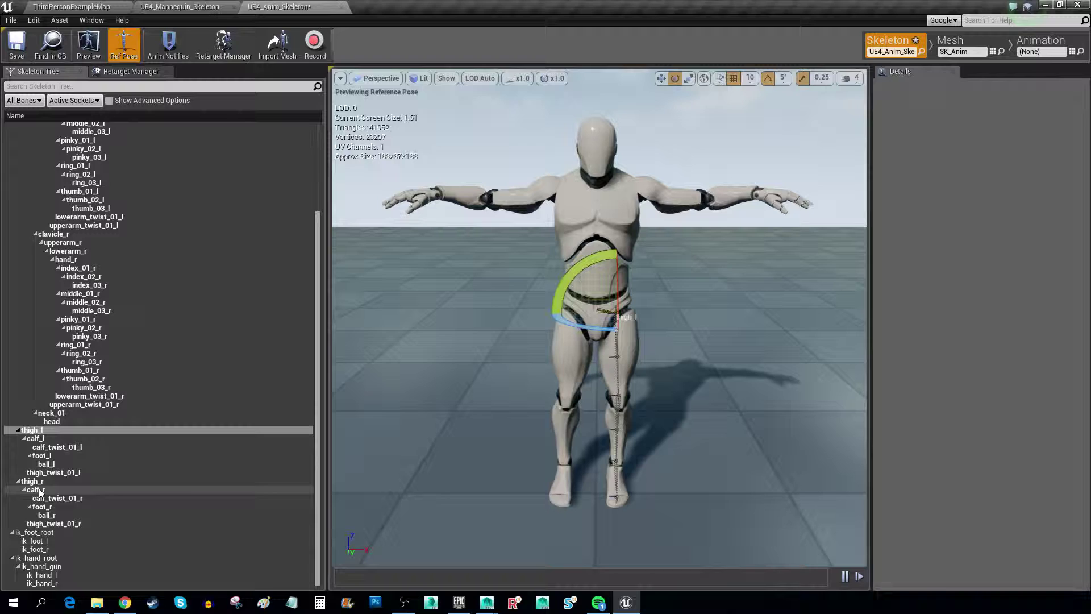
click(32, 481)
drag(613, 269, 590, 275)
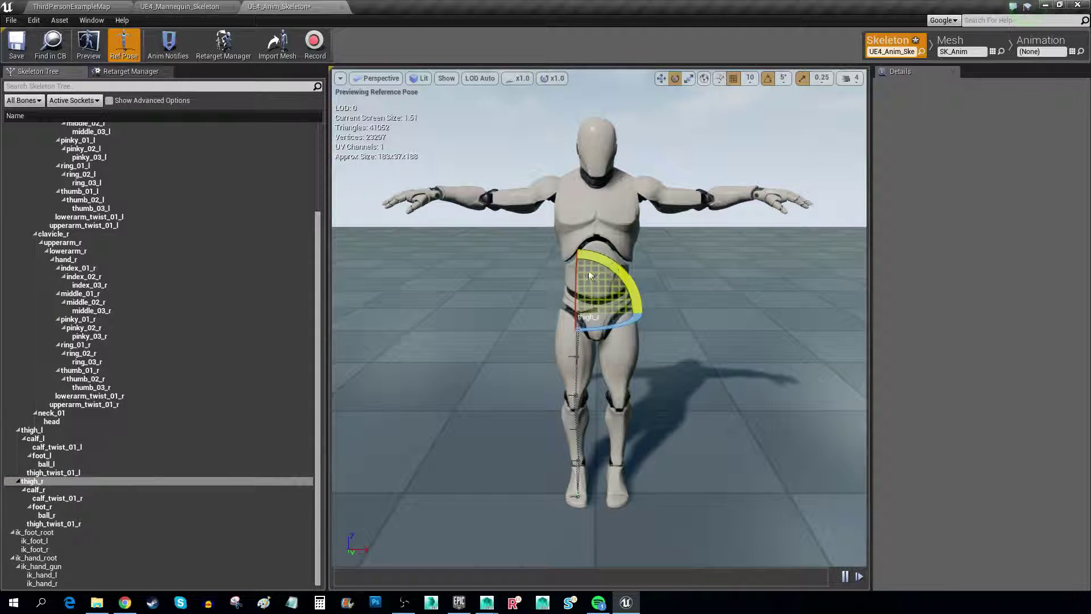
Step: Hide the edited retarget base pose, save UE4_Anim_Skeleton and close its editor
click(126, 71)
click(265, 577)
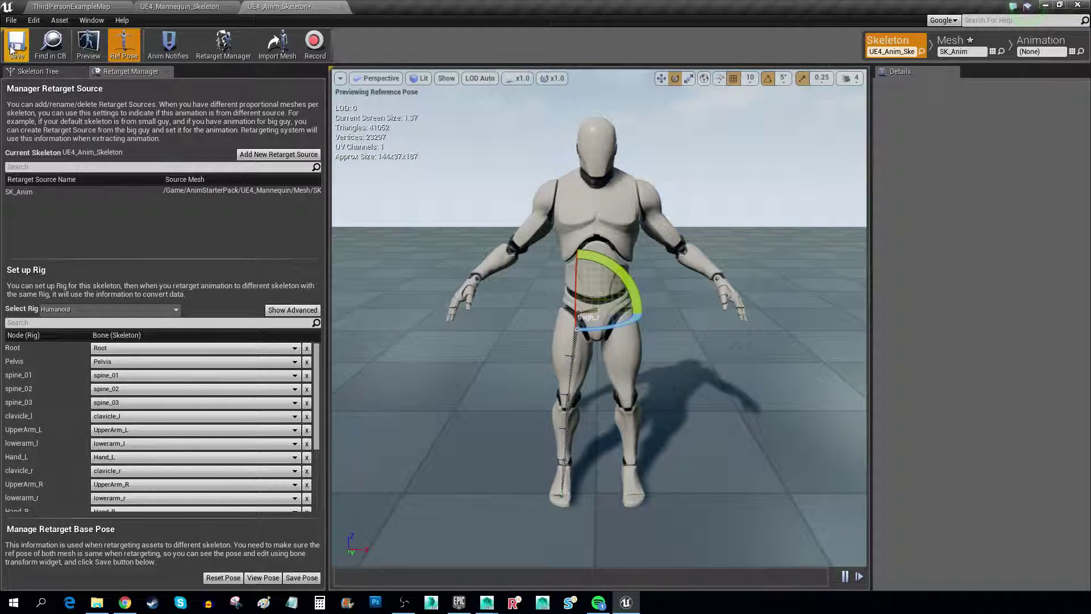
click(342, 7)
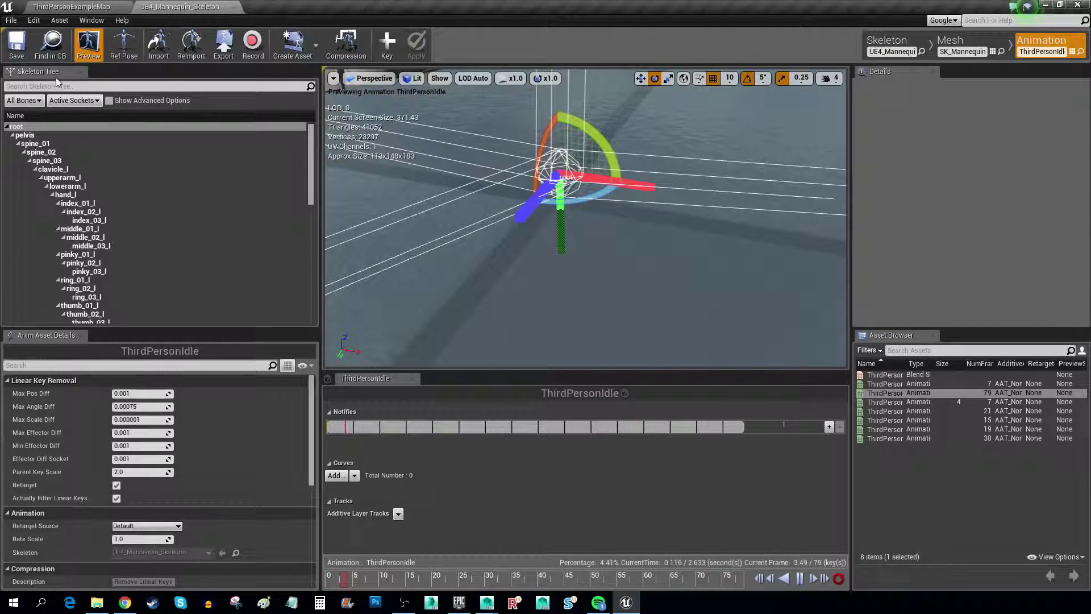
Step: Open SK_Mannequin from the Mannequin Character Mesh folder and switch to its skeleton view
click(71, 7)
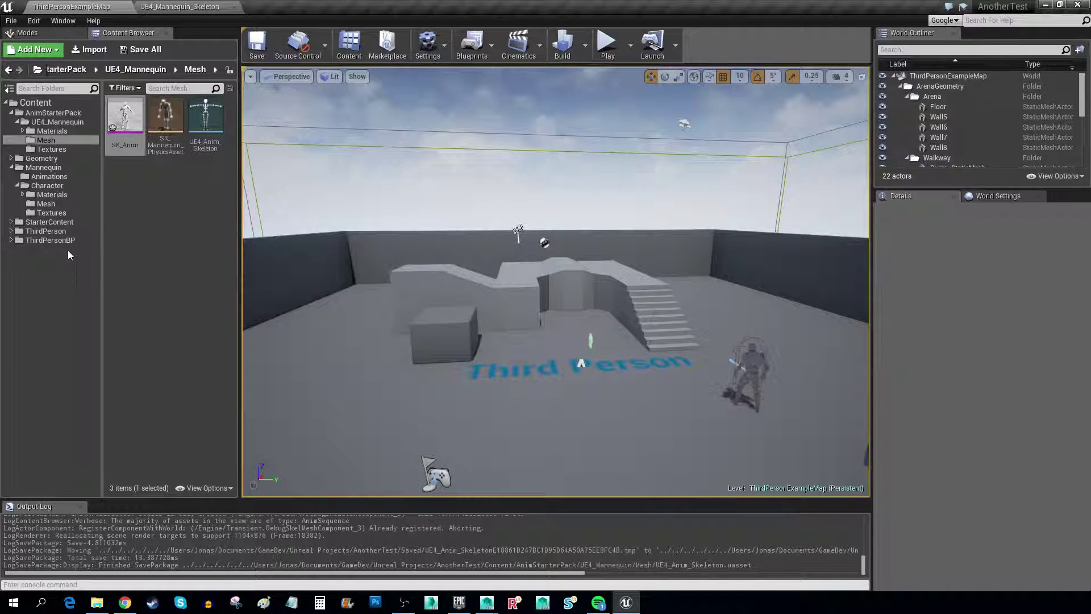
click(45, 205)
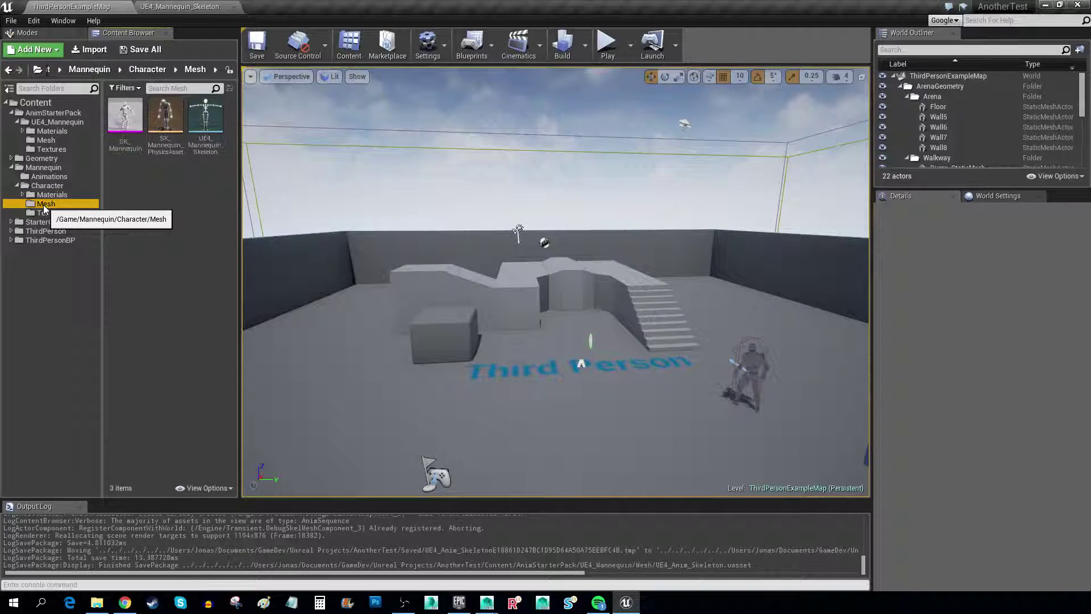
double_click(125, 116)
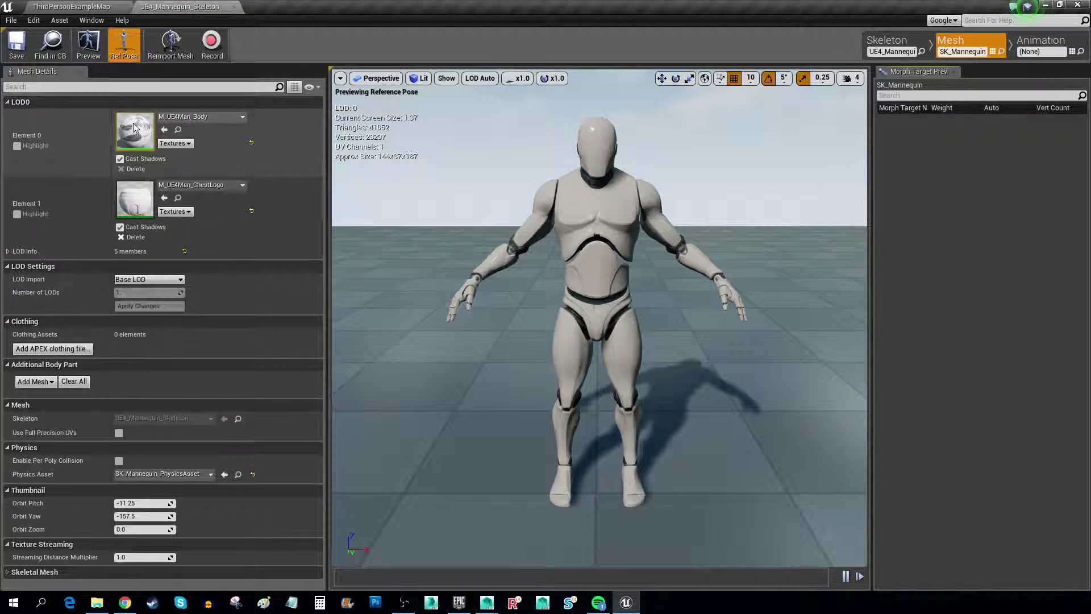
click(907, 43)
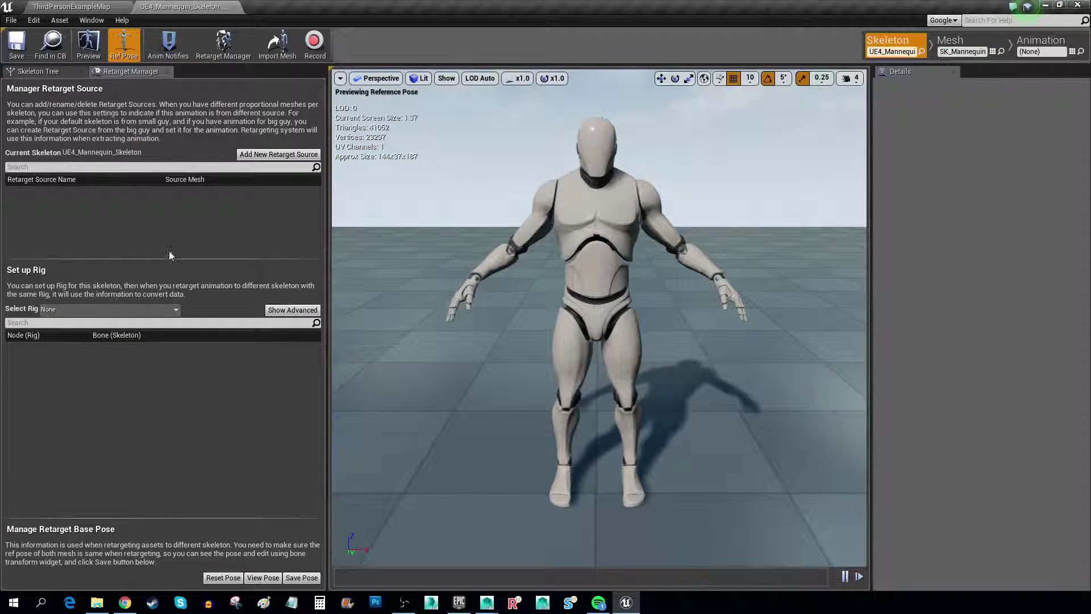
Step: Add SK_Mannequin as a retarget source for UE4_Mannequin_Skeleton and assign it the Humanoid rig
click(259, 154)
click(278, 183)
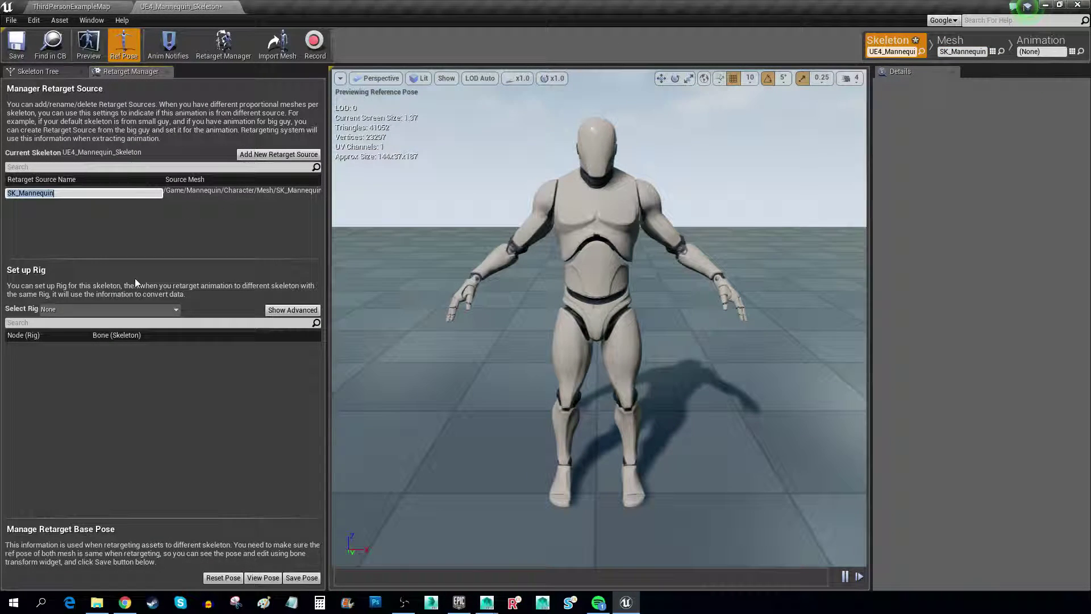
click(102, 310)
click(85, 332)
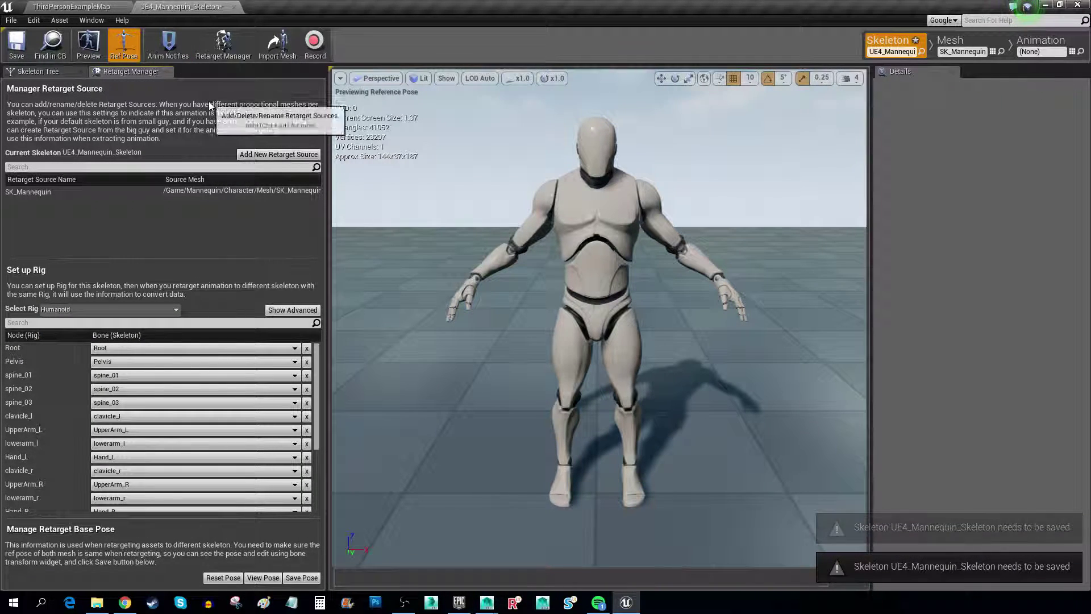
Step: Display the retarget base pose and rotate the upperarm_l and upperarm_r bones upward so both arms extend horizontally
click(35, 72)
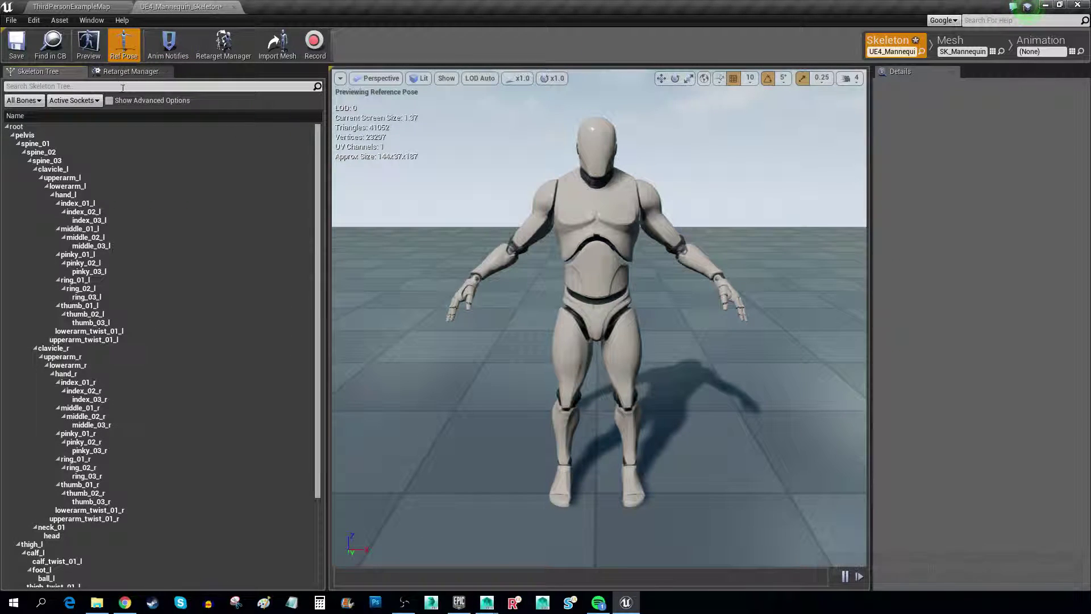
click(128, 72)
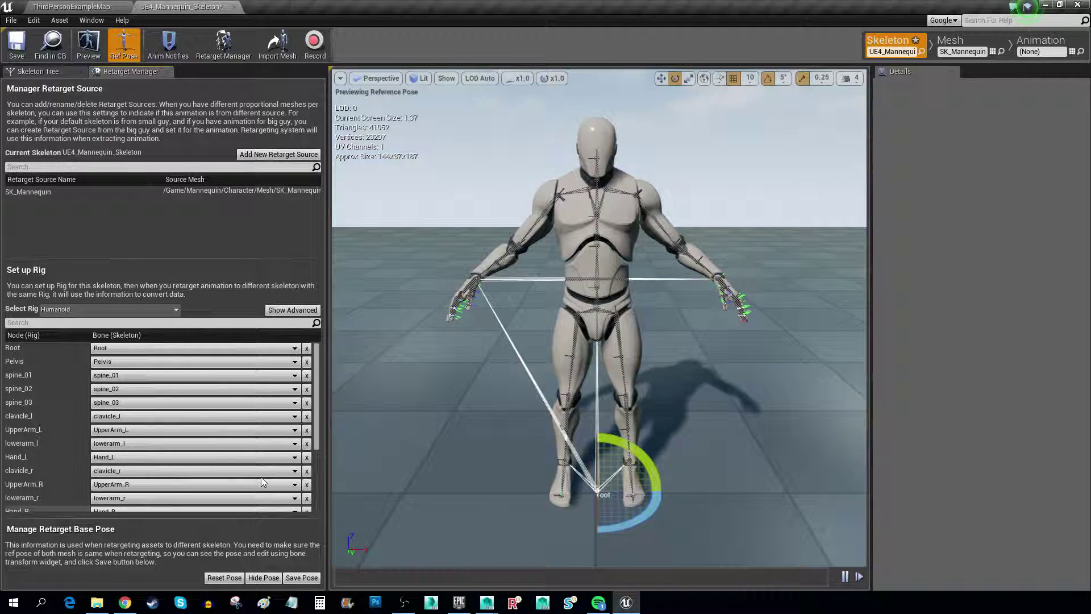
click(43, 71)
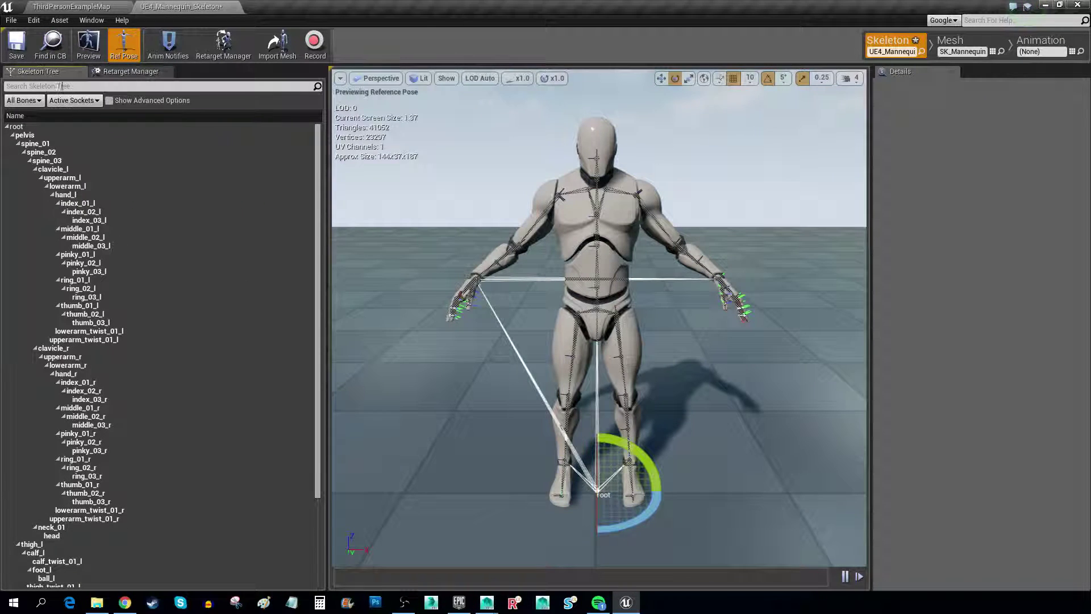
click(76, 178)
drag(593, 148, 573, 191)
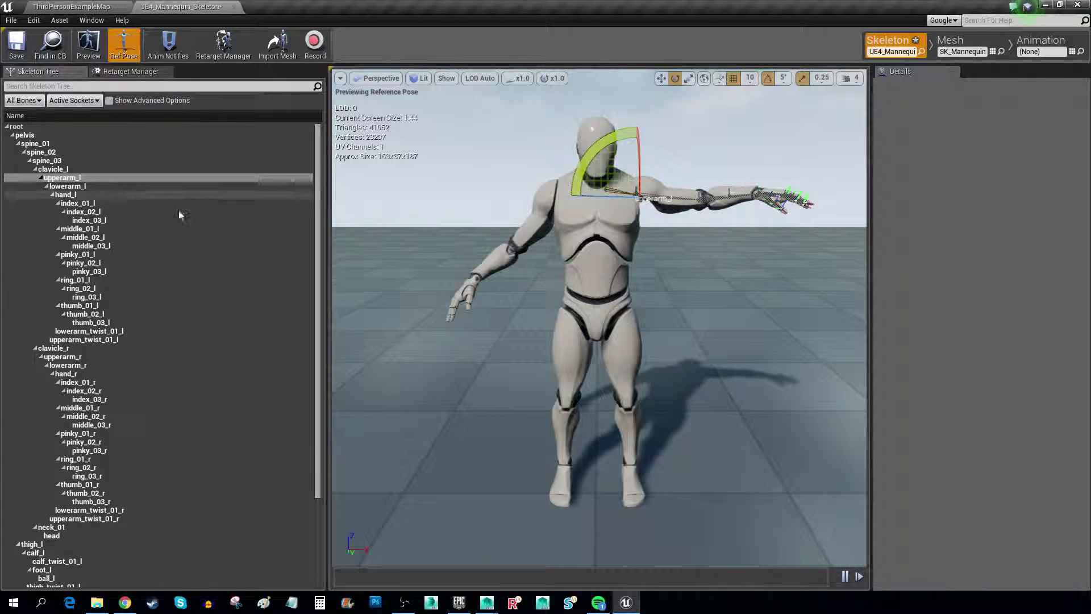
click(85, 357)
drag(622, 190, 609, 246)
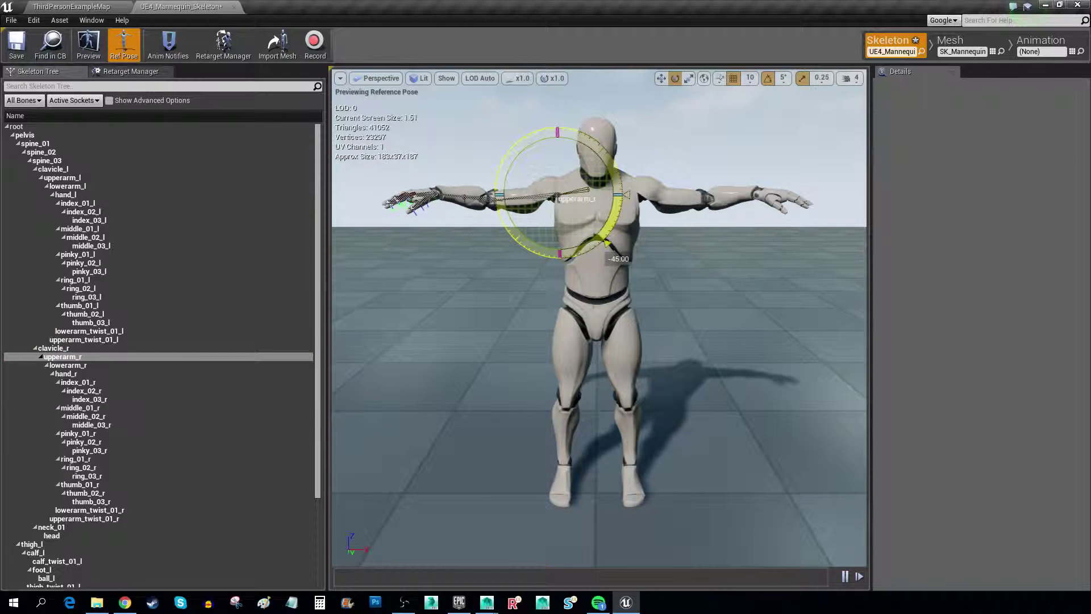
Step: Rotate the thigh_l and thigh_r bones inward so both legs of the base pose stand vertically
click(57, 544)
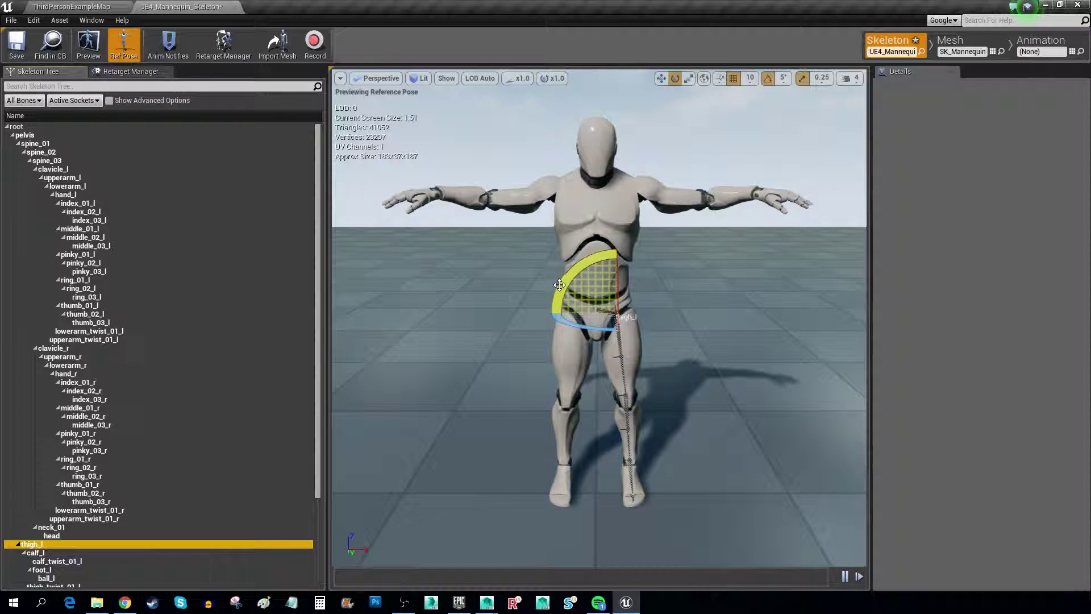
drag(562, 294, 570, 307)
scroll(57, 540, down, 2)
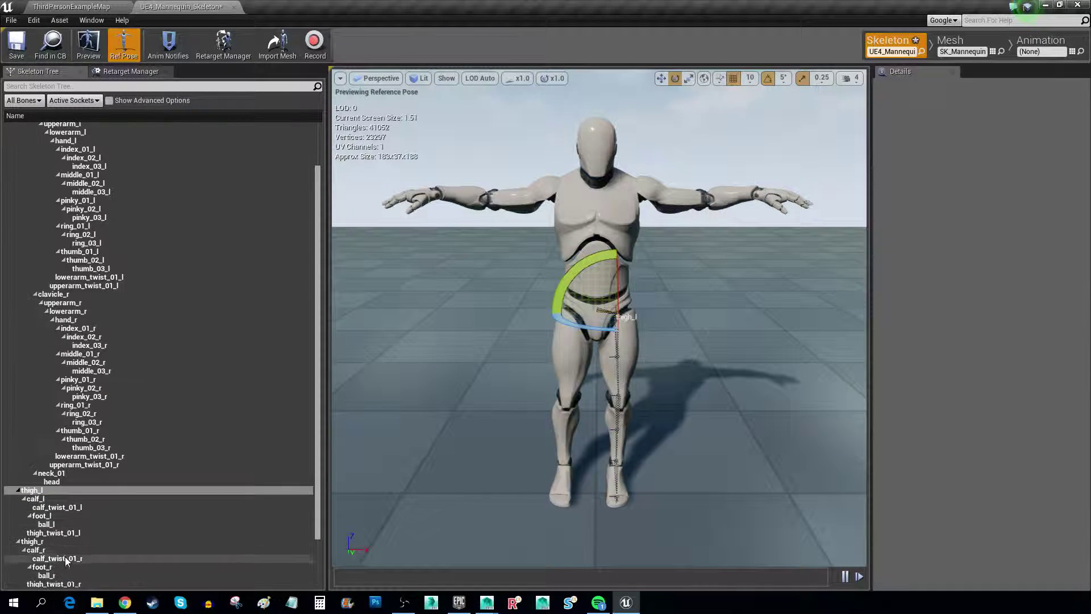
click(39, 544)
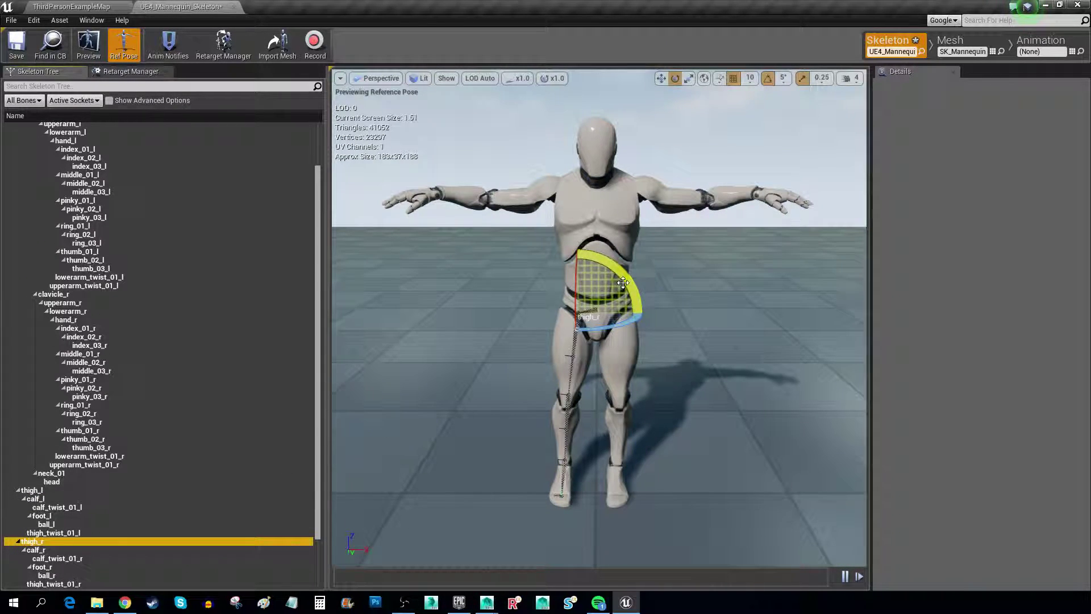
click(654, 310)
Step: Rotate the lowerarm_l and lowerarm_r bones so both forearms line up straight with the upper arms when seen from above
right_drag(534, 272, 398, 335)
right_drag(401, 401, 413, 410)
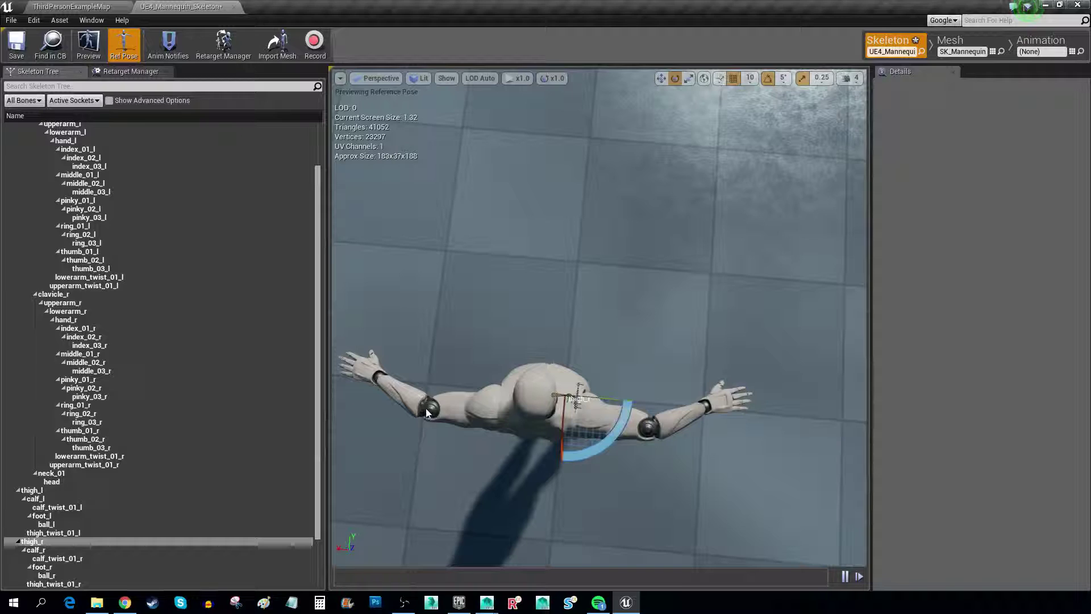
click(426, 413)
drag(476, 374, 392, 397)
click(652, 426)
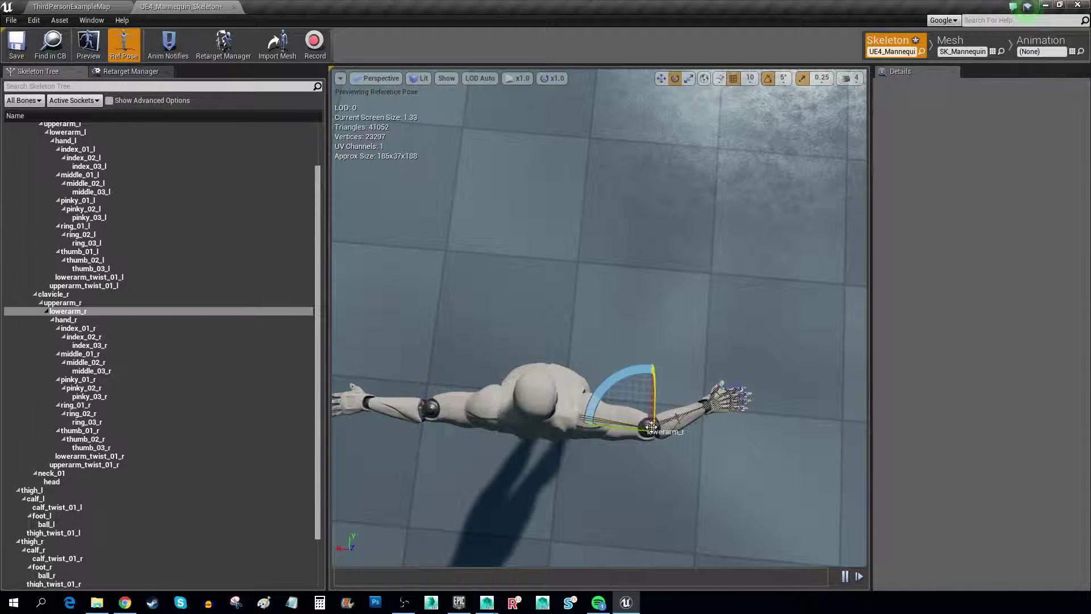
drag(607, 390, 603, 409)
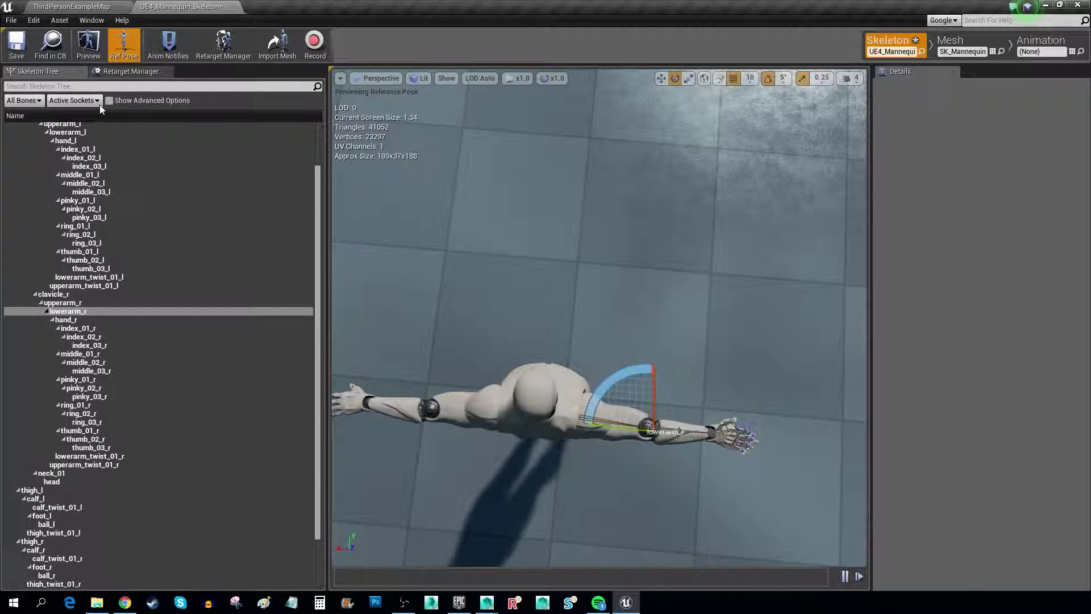
Step: Save the T-pose as the retarget base pose, check it in the preview, save UE4_Mannequin_Skeleton and close its editor
click(118, 72)
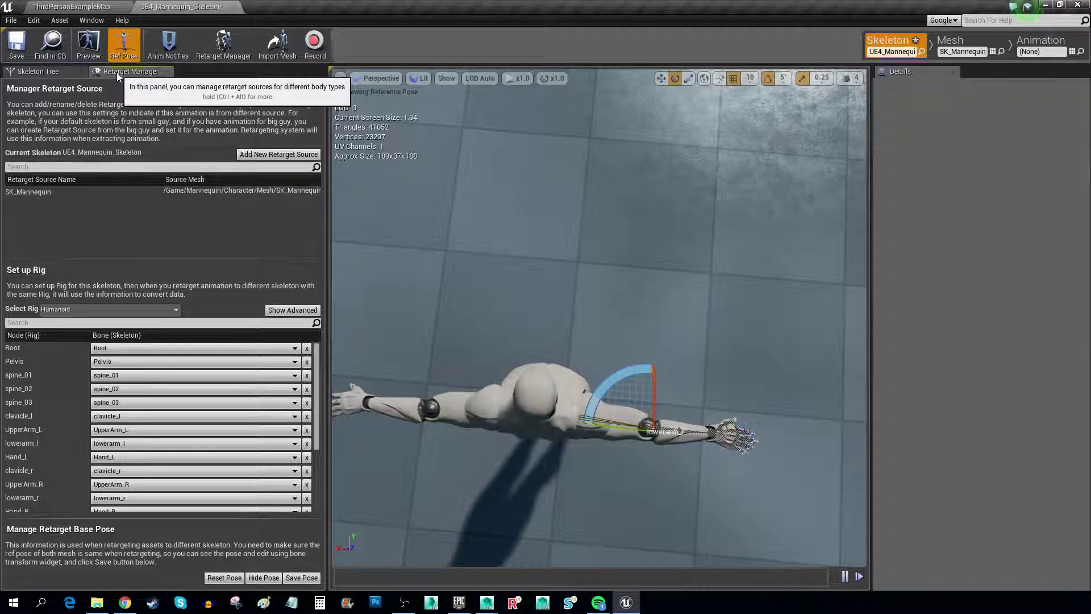
click(300, 578)
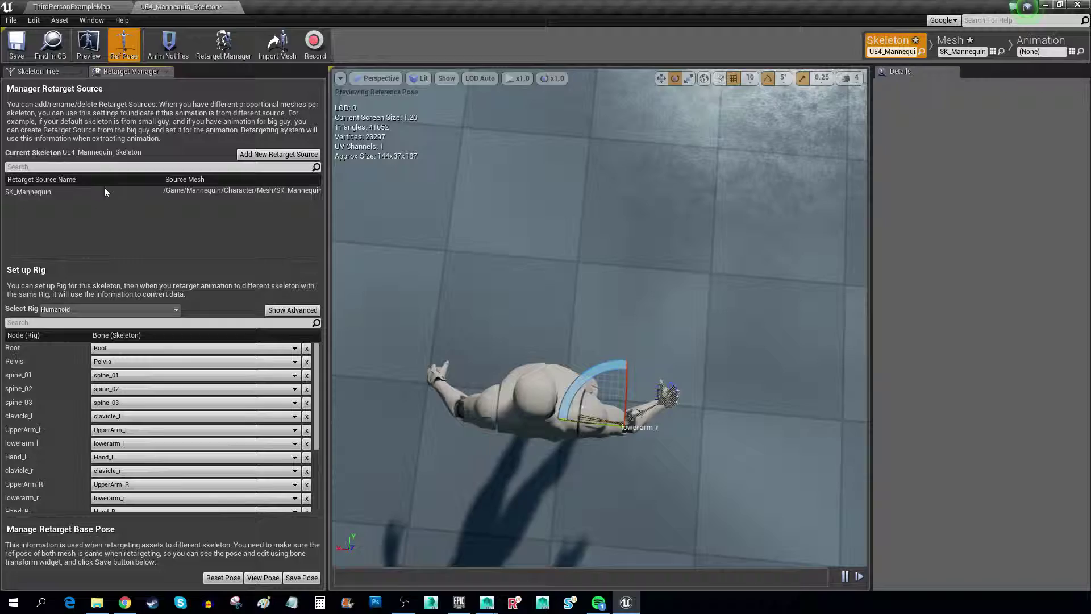
right_drag(512, 273, 656, 250)
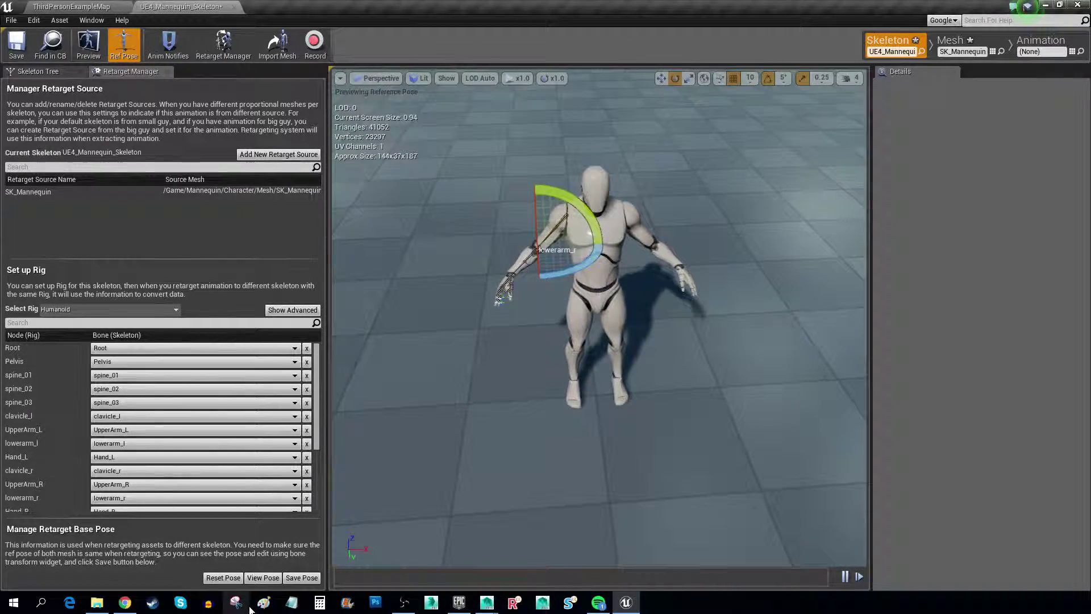
click(257, 578)
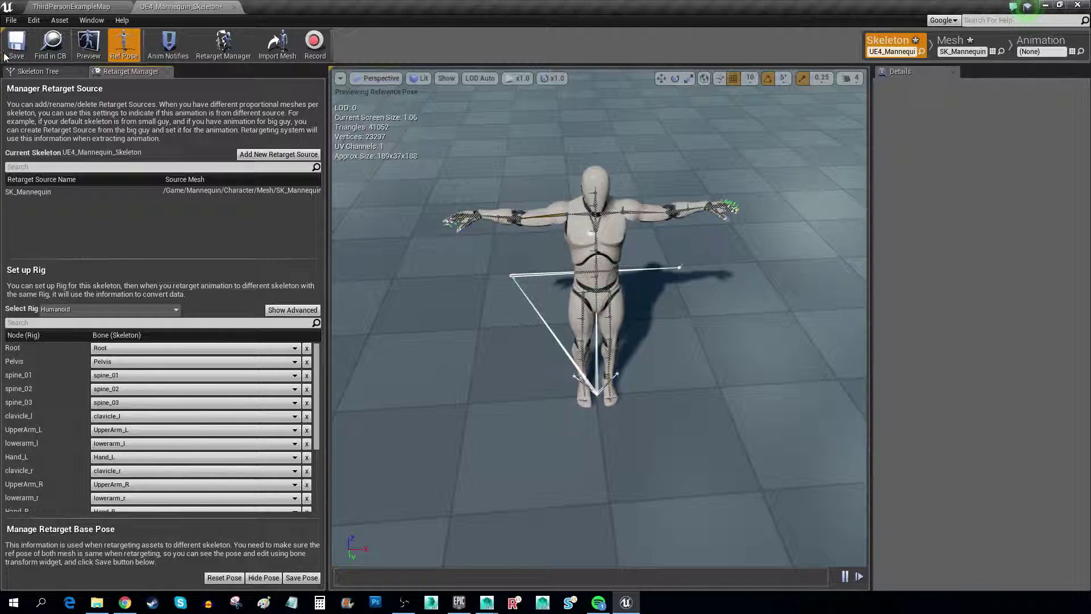
click(233, 7)
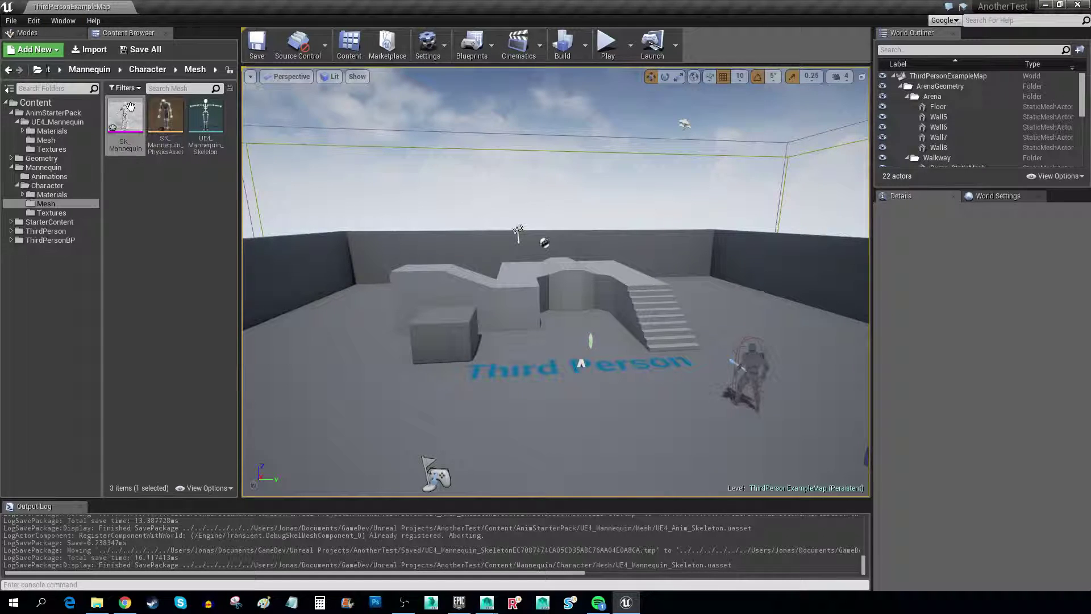
Step: Open SK_Anim from the AnimStarterPack mannequin's Mesh folder and display its skeleton's retarget base pose
click(45, 139)
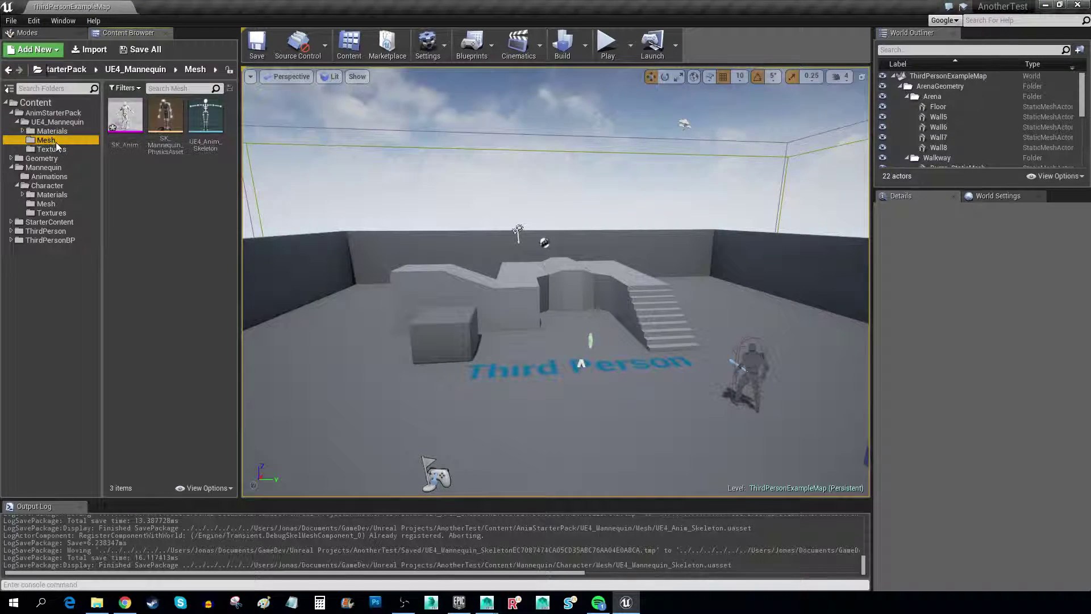
double_click(115, 125)
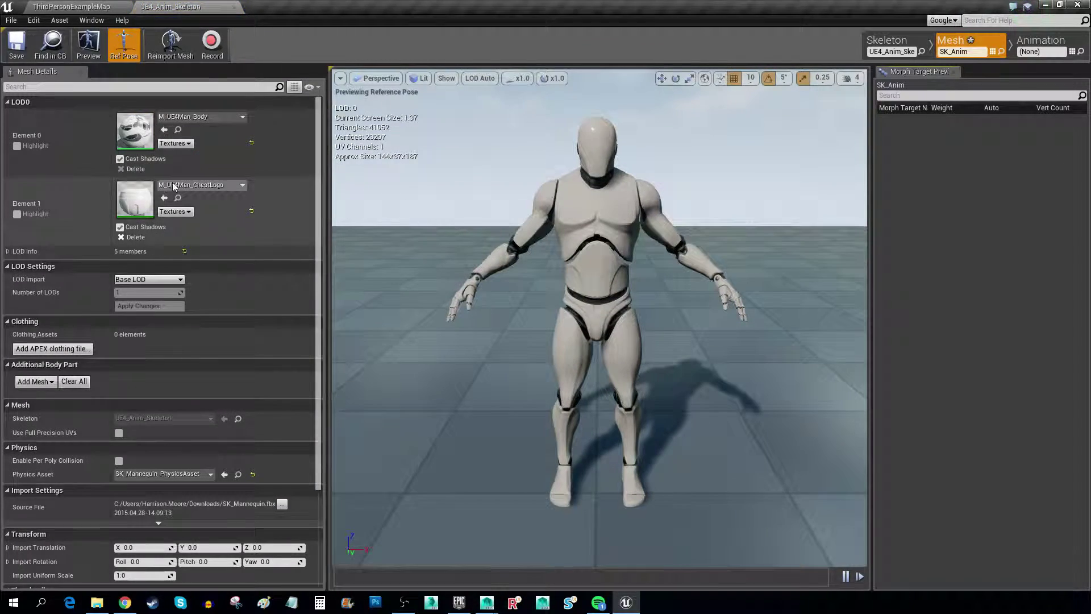
click(887, 41)
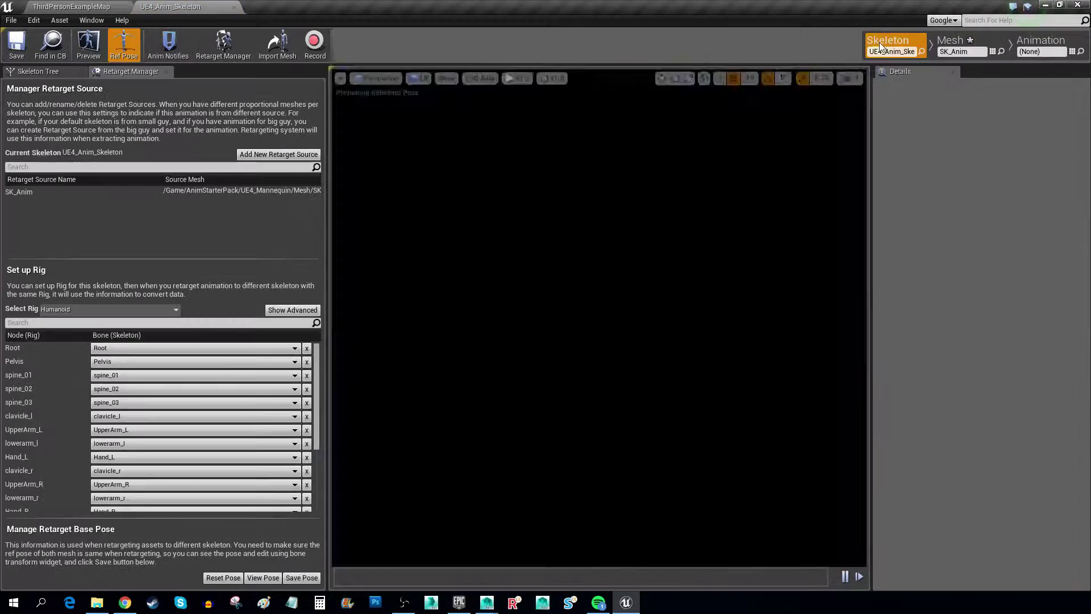
click(263, 578)
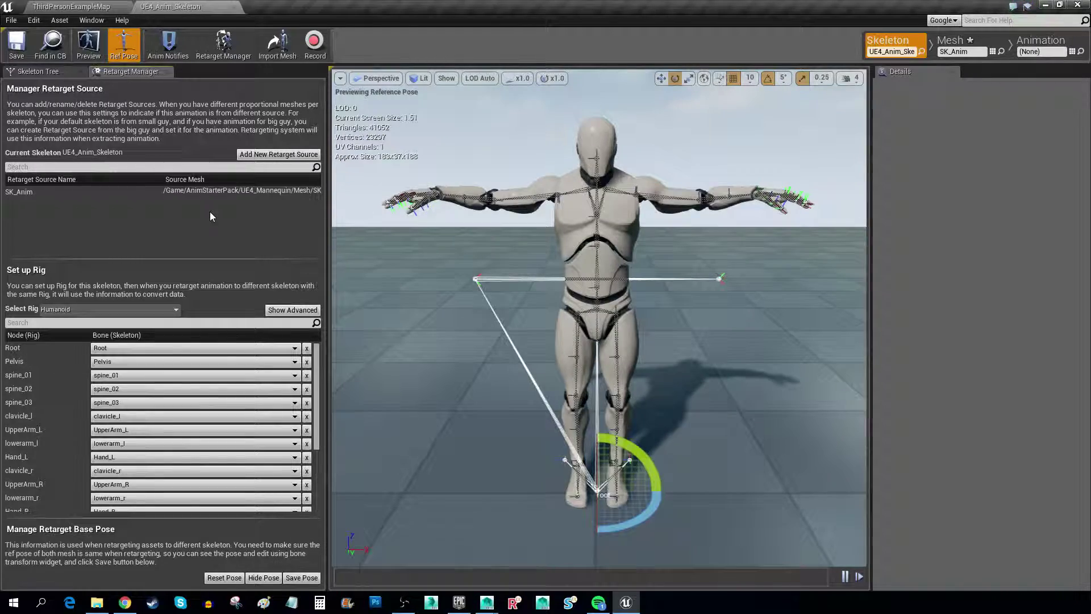
Step: Straighten the SK_Anim forearms by rotating the lowerarm_l and lowerarm_r bones in line with the upper arms
right_drag(548, 163, 555, 248)
click(428, 346)
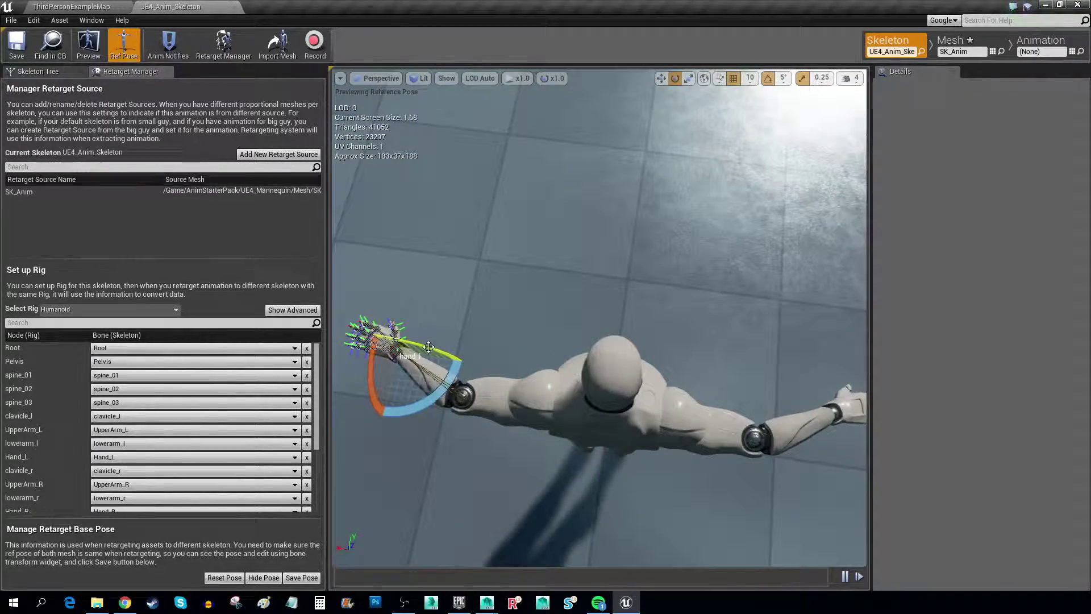
click(472, 390)
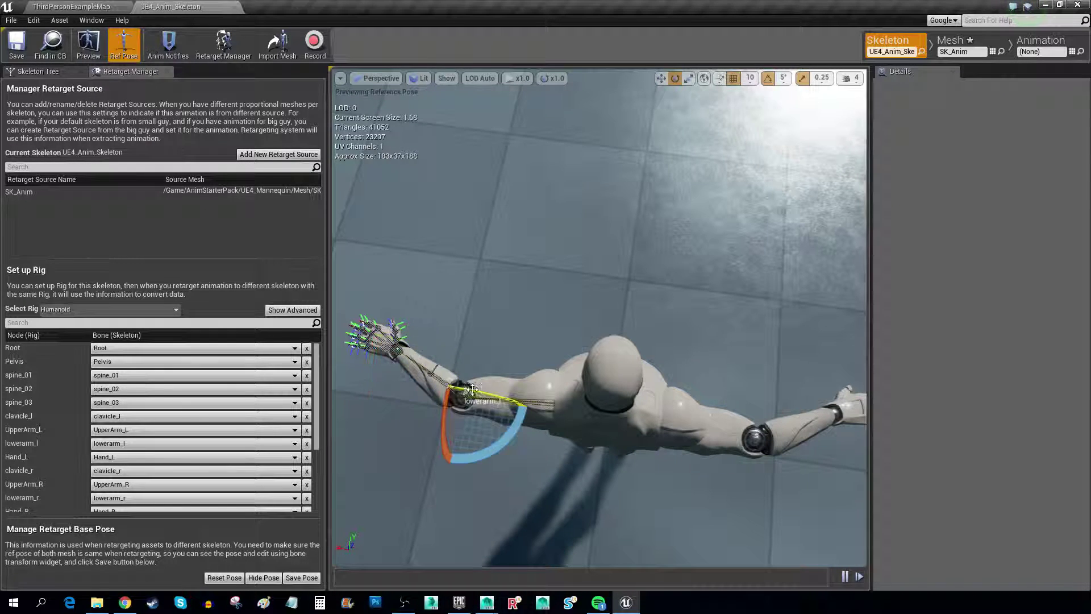
click(22, 71)
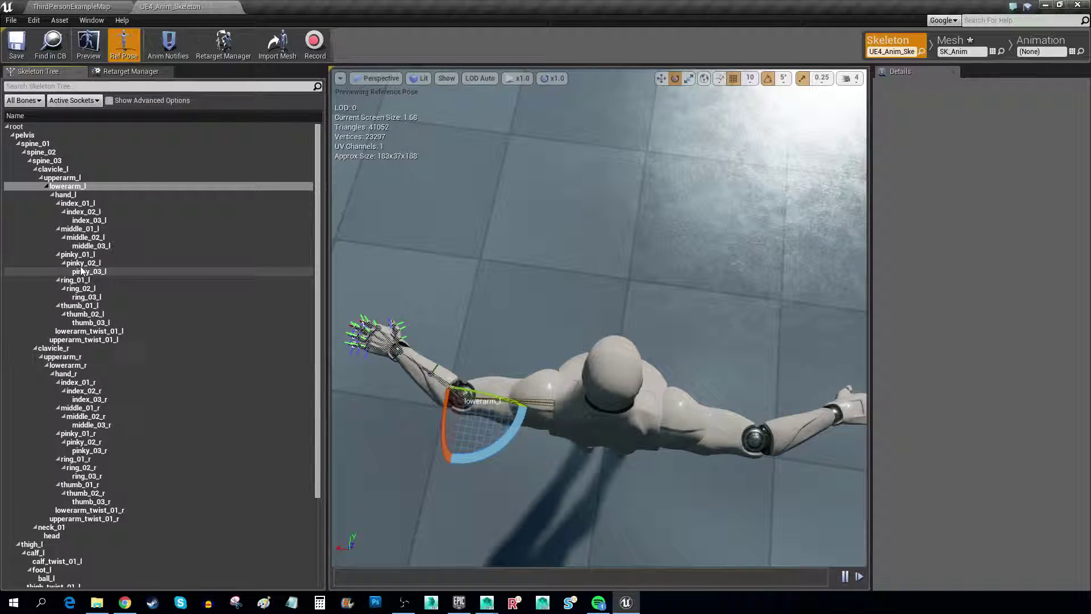
click(72, 186)
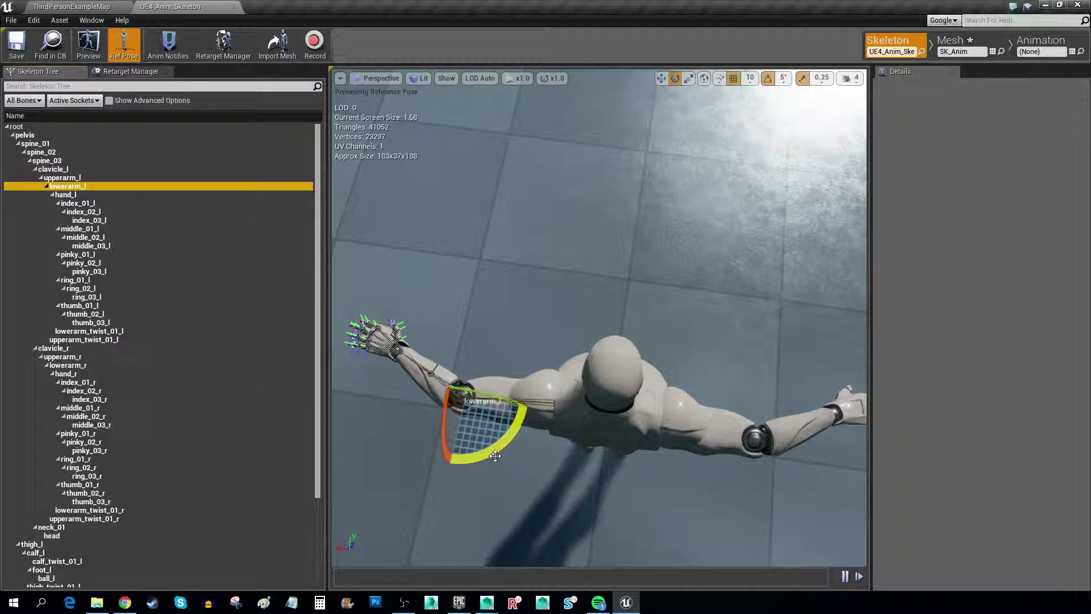
drag(489, 463, 719, 482)
click(763, 446)
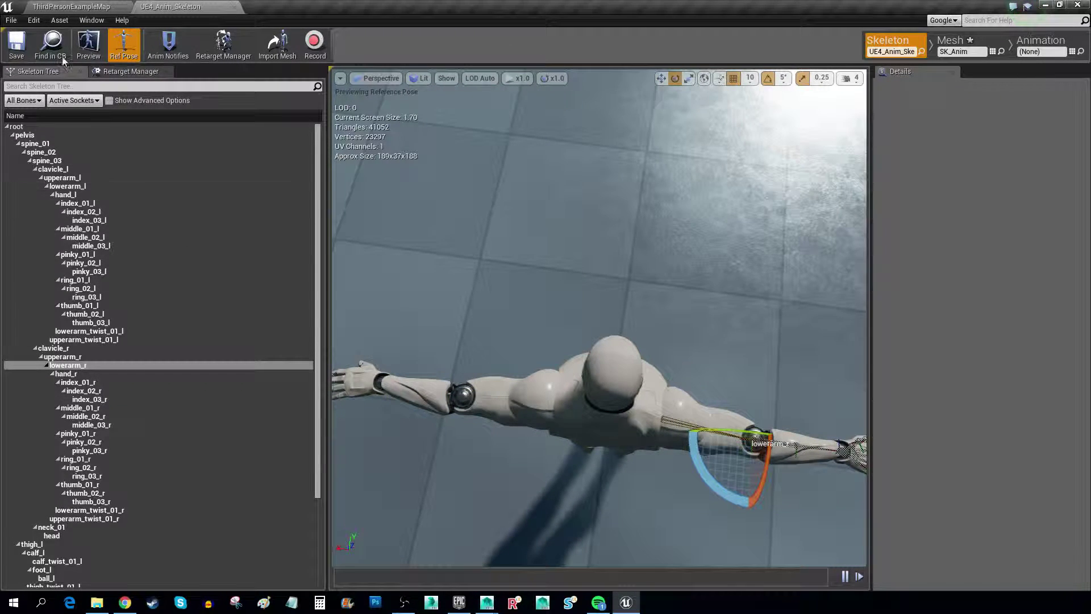
key(w)
right_drag(583, 239, 821, 176)
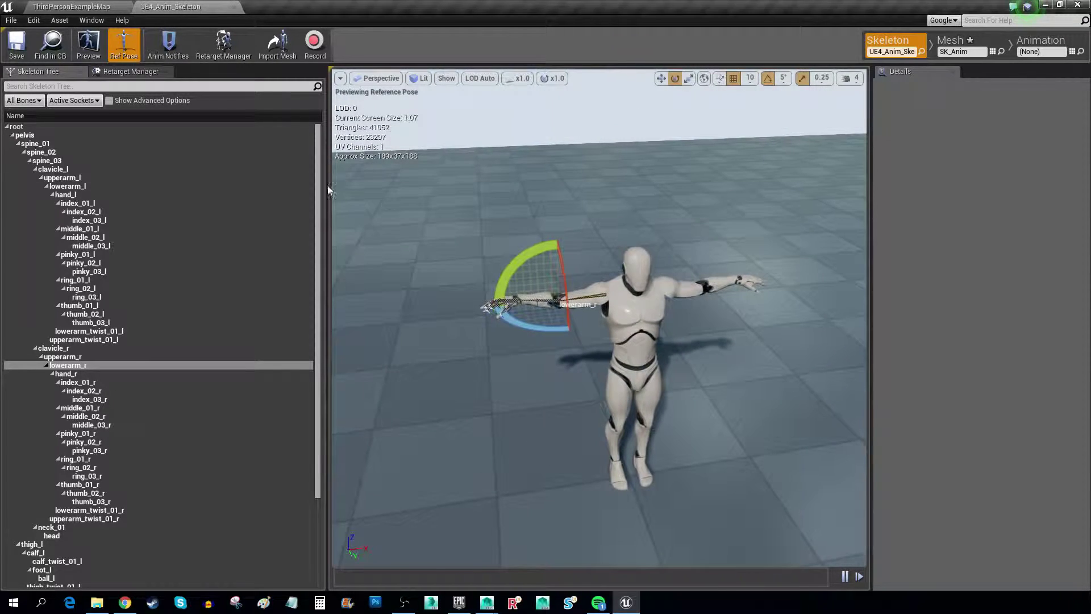
Step: Hide the adjusted retarget base pose and close the UE4_Anim_Skeleton editor
click(129, 72)
click(263, 577)
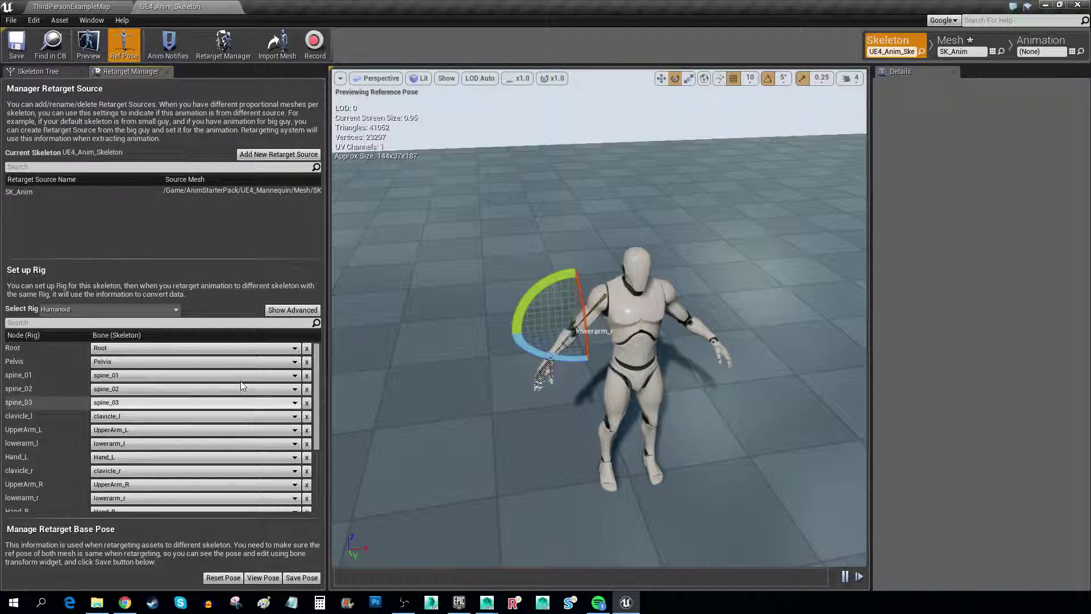
click(230, 8)
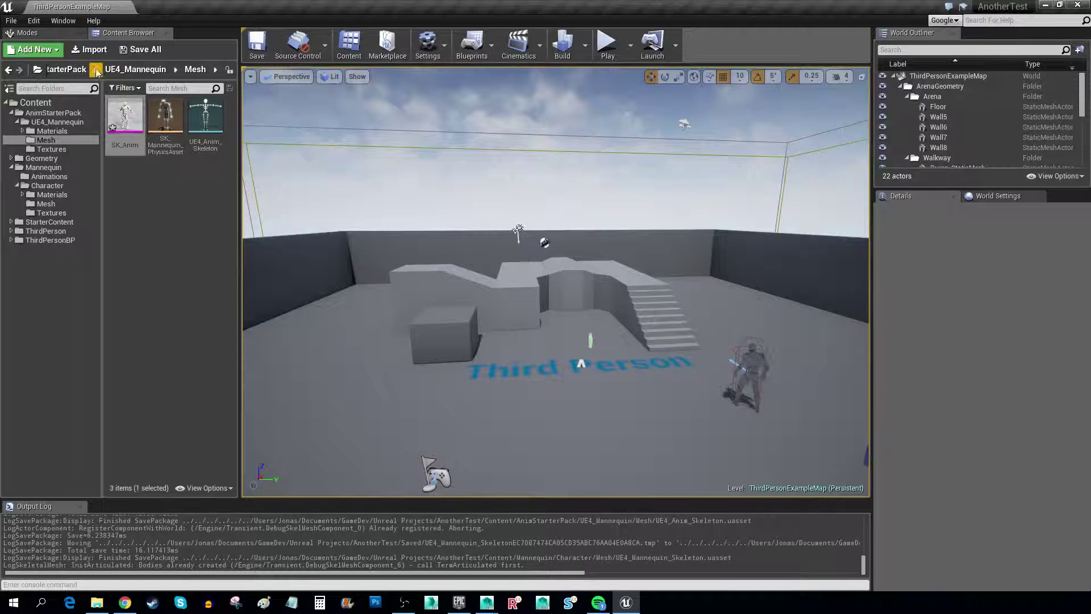
Step: Create a Blend Space 1D asset in the Mannequin folder, based on UE4_Mannequin_Skeleton
click(43, 168)
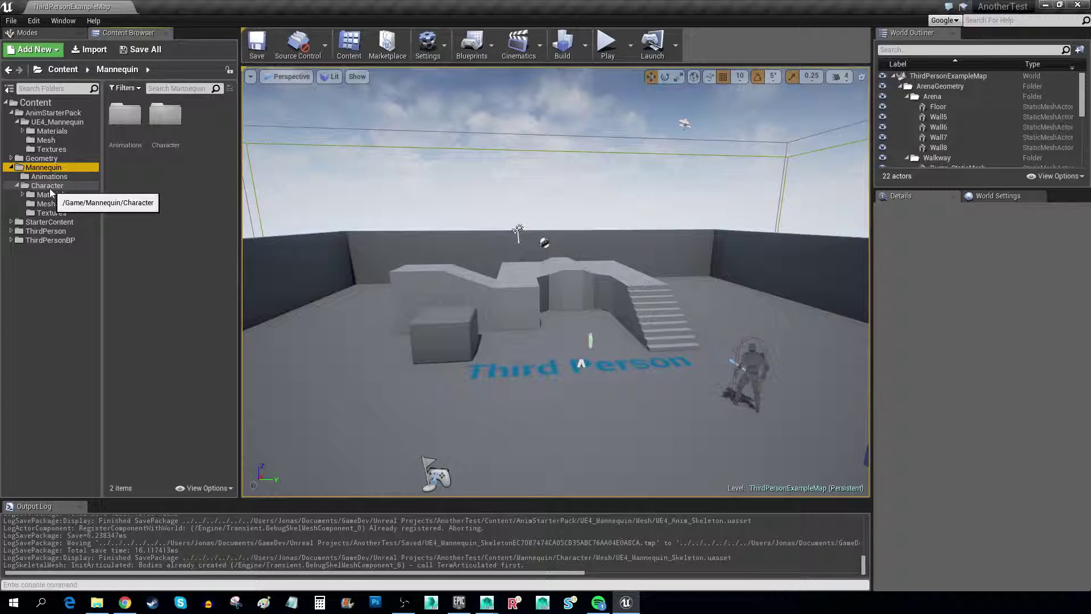
click(47, 185)
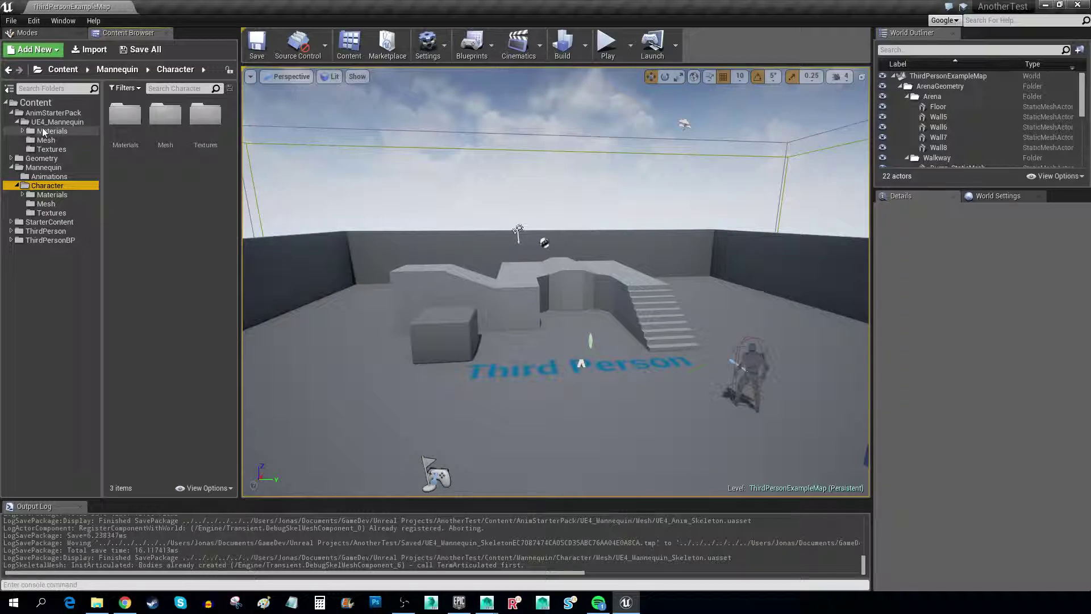
click(40, 168)
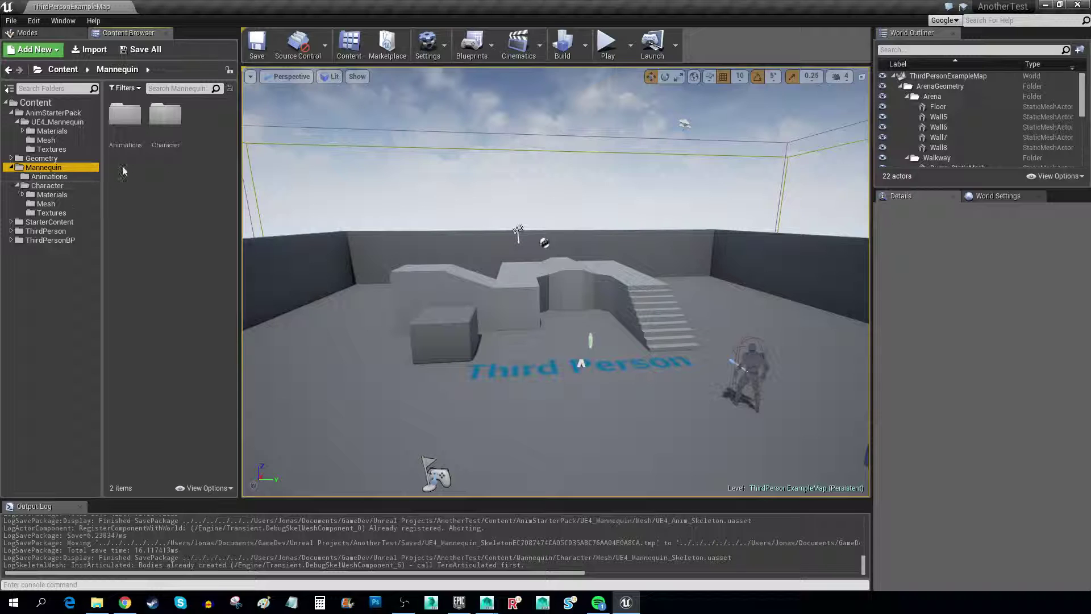
right_click(126, 199)
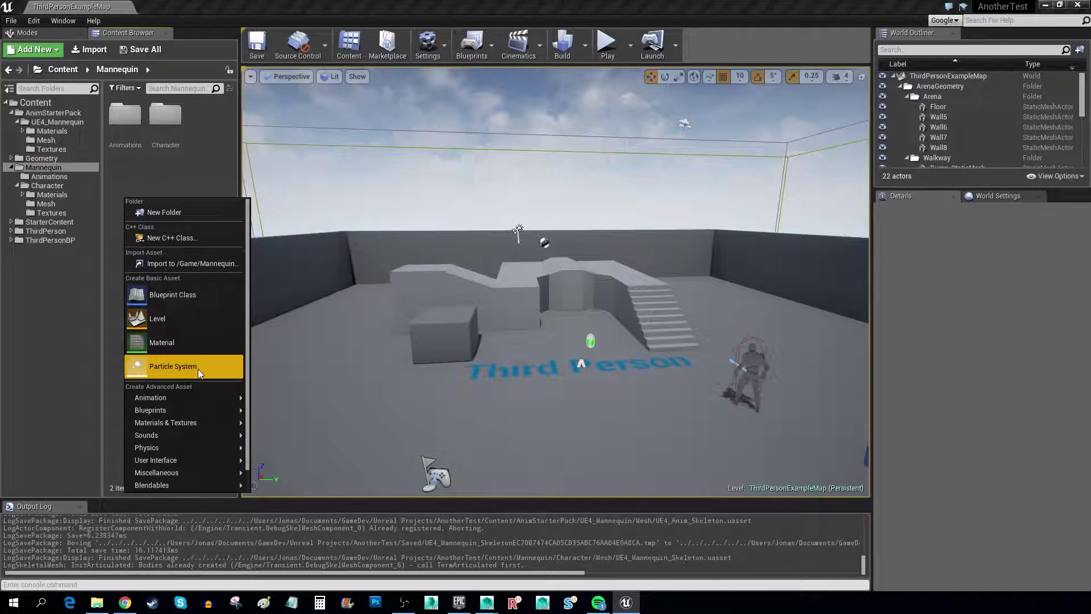
mouse_move(203, 398)
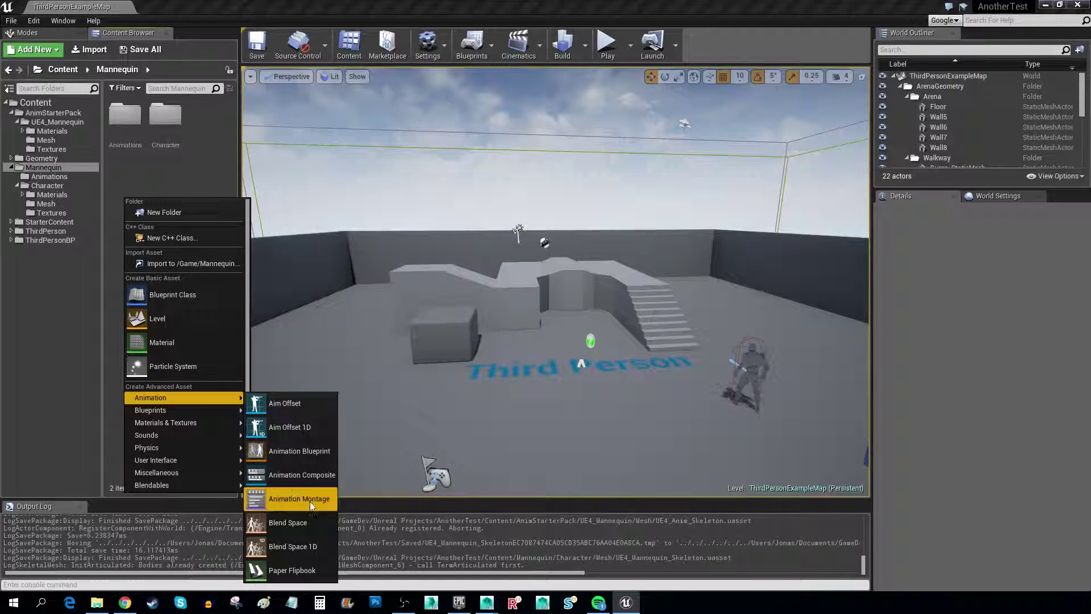
click(306, 556)
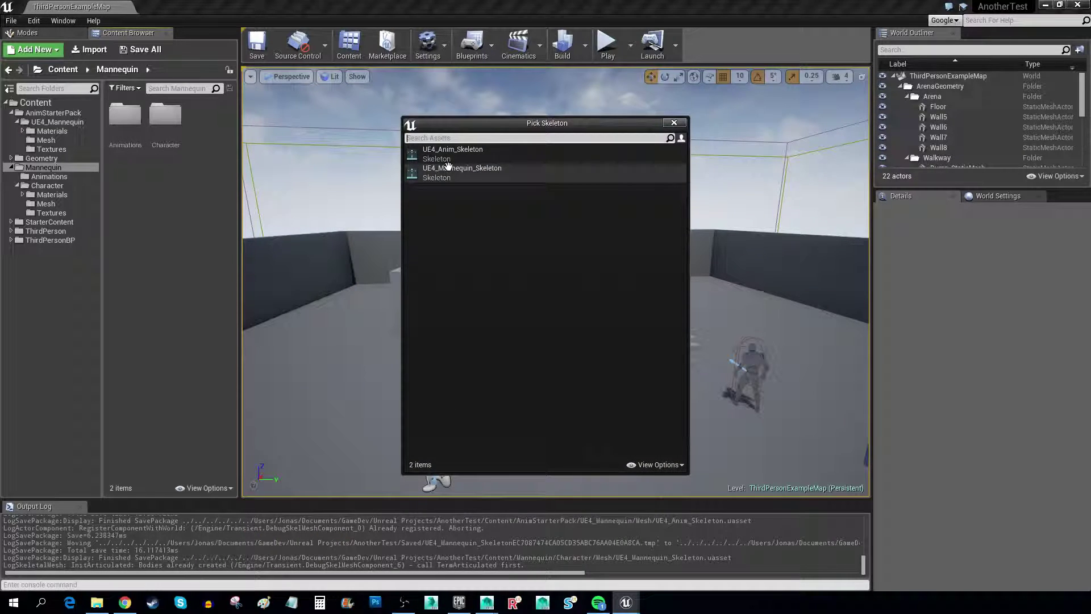
click(475, 172)
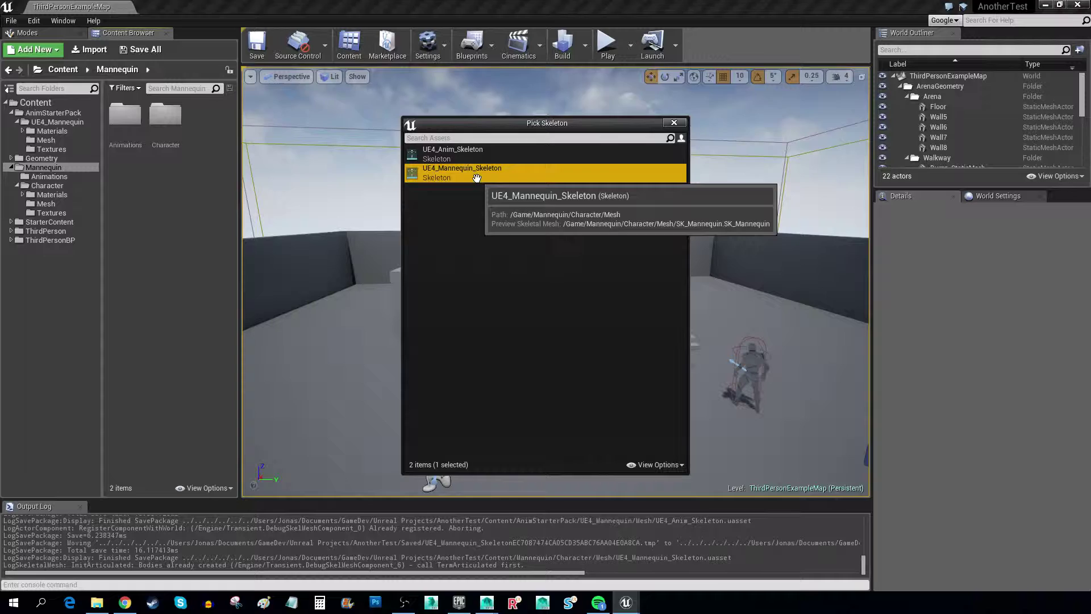
key(Return)
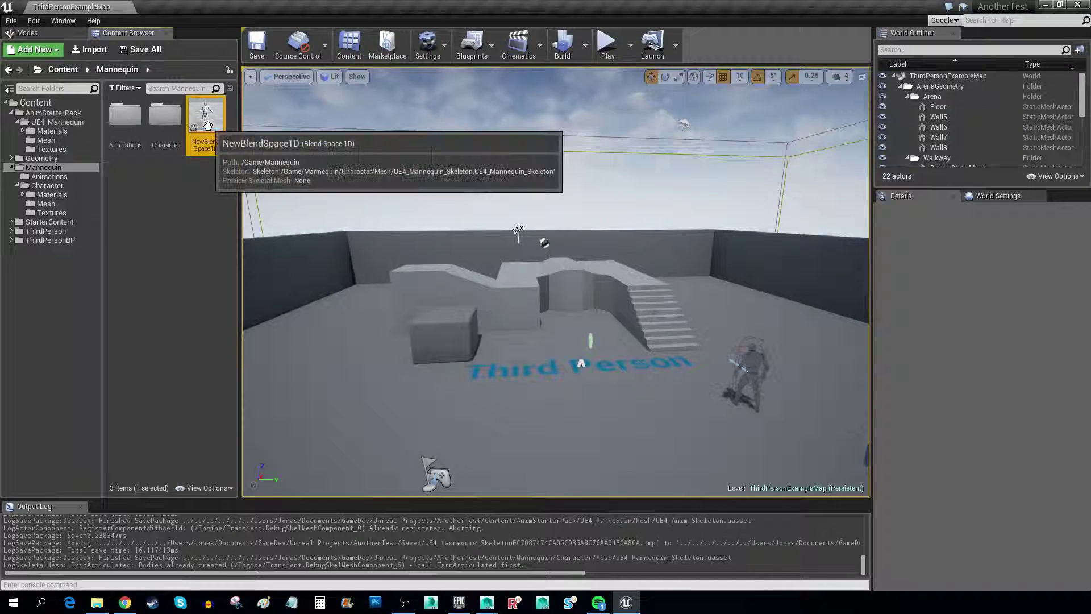
Step: Open NewBlendSpace1D, widen the Name column of its animation list, and place ThirdPersonIdle at the 0 end of the X axis
double_click(206, 123)
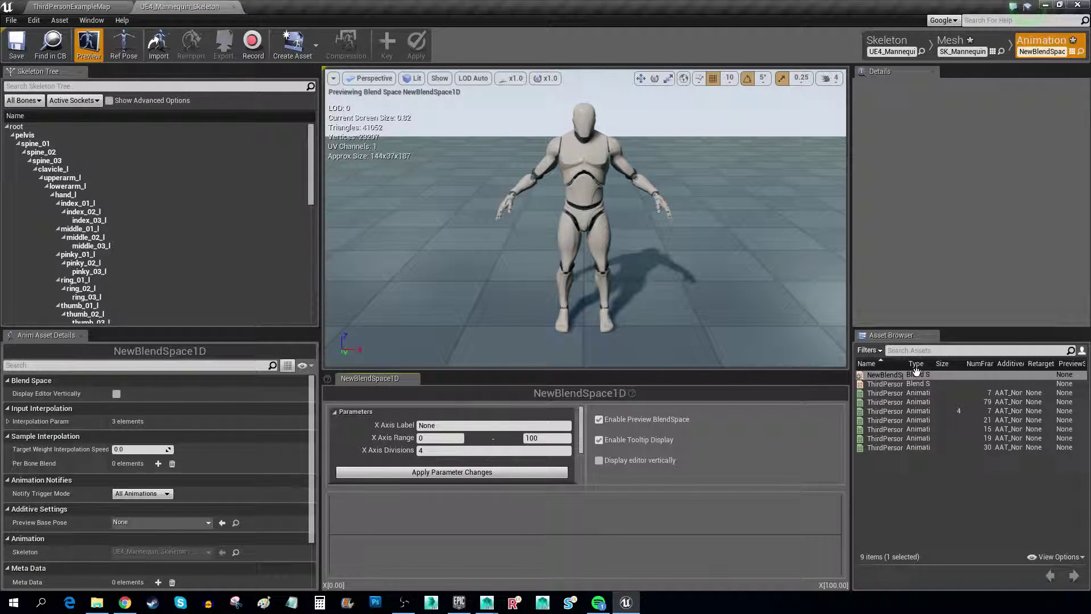
drag(906, 364, 972, 364)
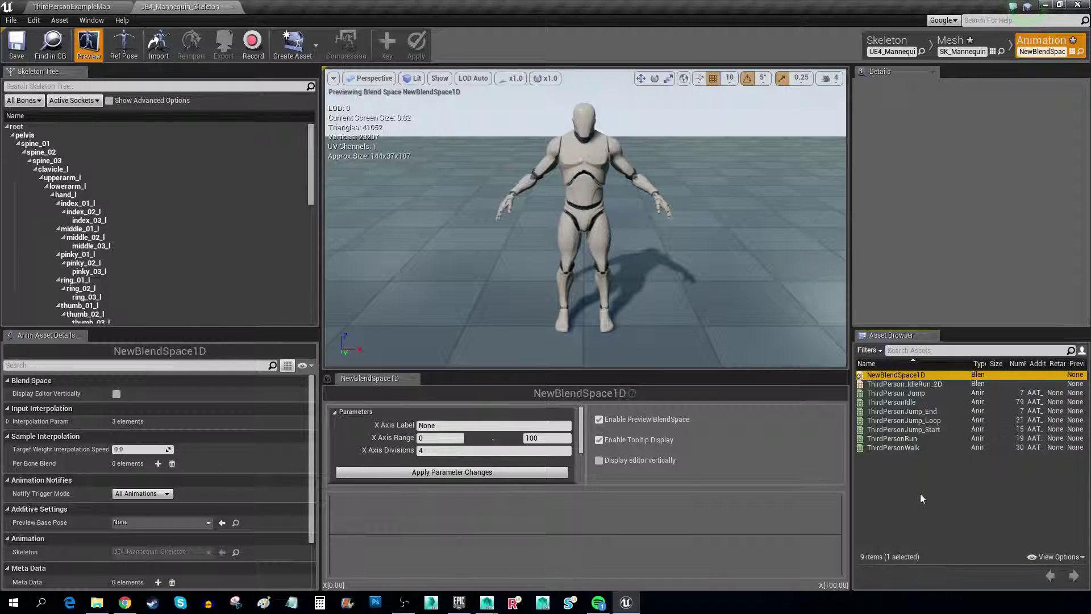
click(891, 401)
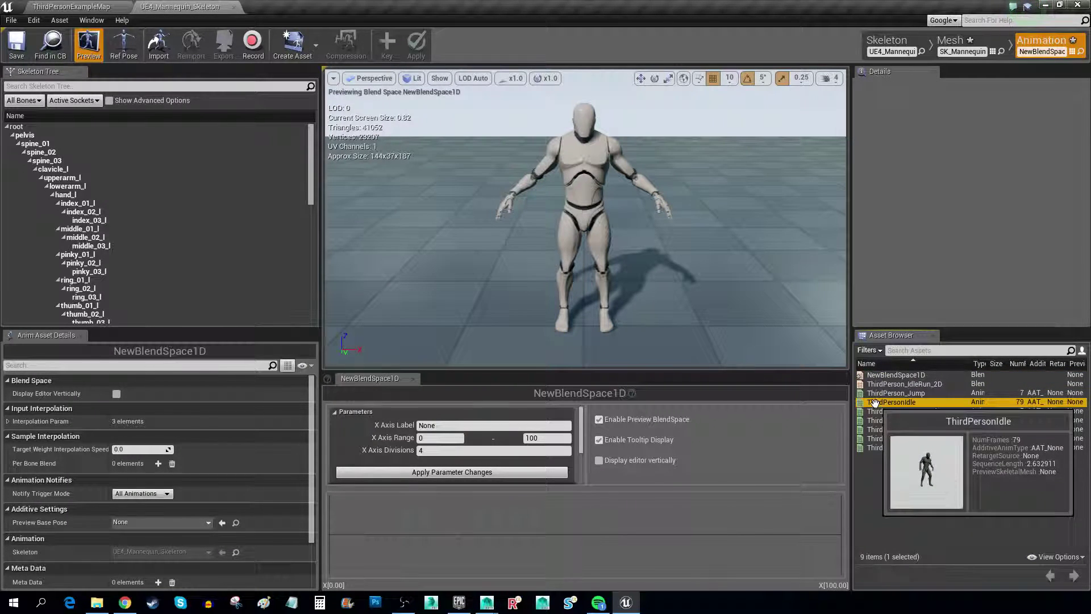
drag(891, 401, 330, 534)
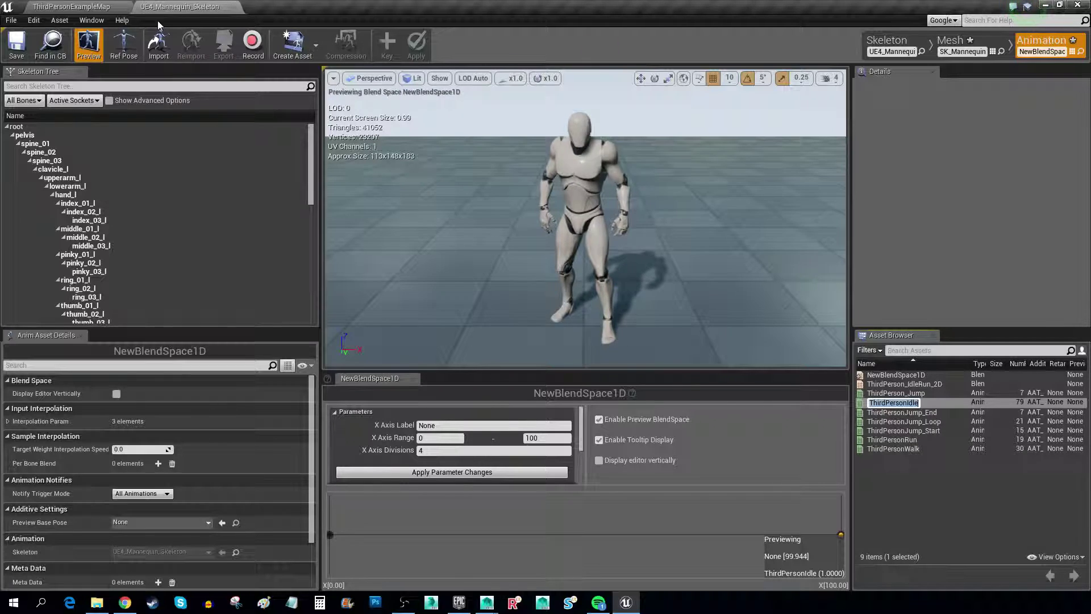
Step: Filter the AnimStarterPack folder for "idle" animations and check them against the animations available in the UE4_Mannequin_Skeleton editor
click(97, 6)
click(53, 112)
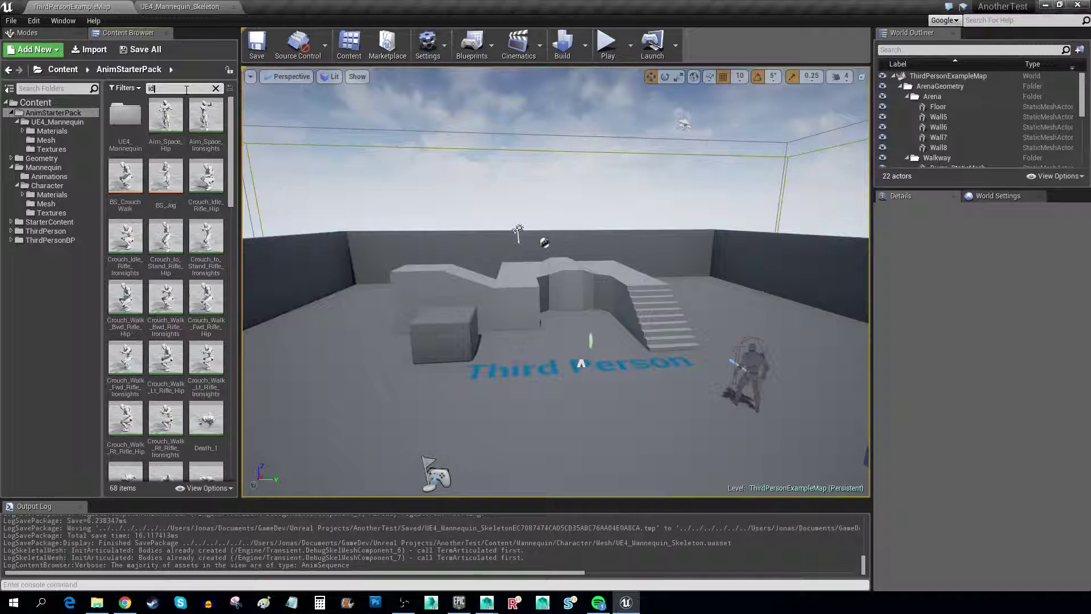
text(le)
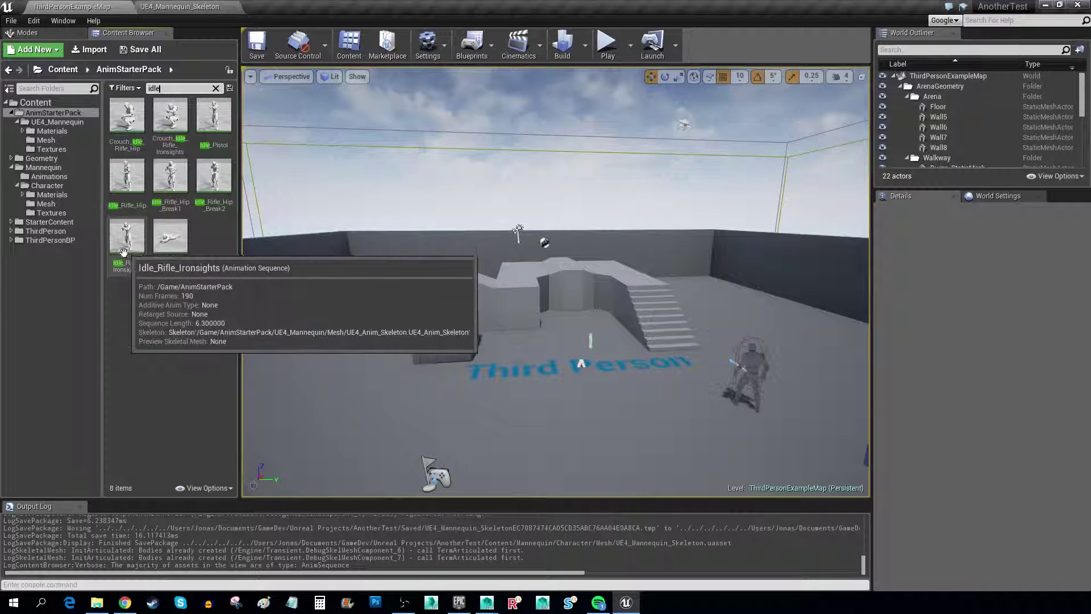
click(185, 7)
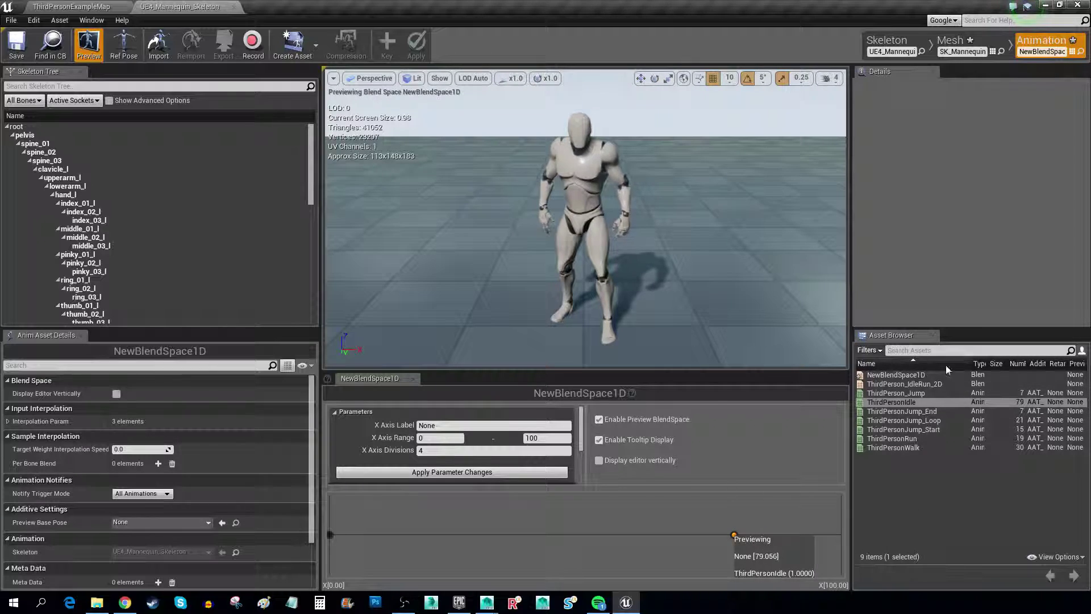
click(71, 6)
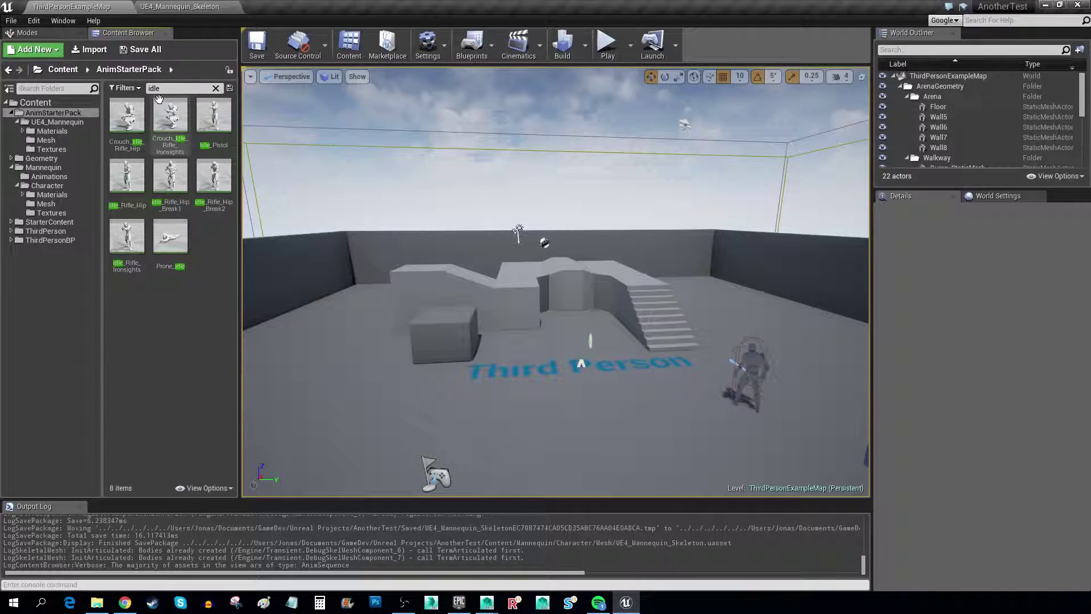
Step: Duplicate Idle_Rifle_Ironsights and retarget the copy to UE4_Mannequin_Skeleton
right_click(124, 248)
right_click(123, 248)
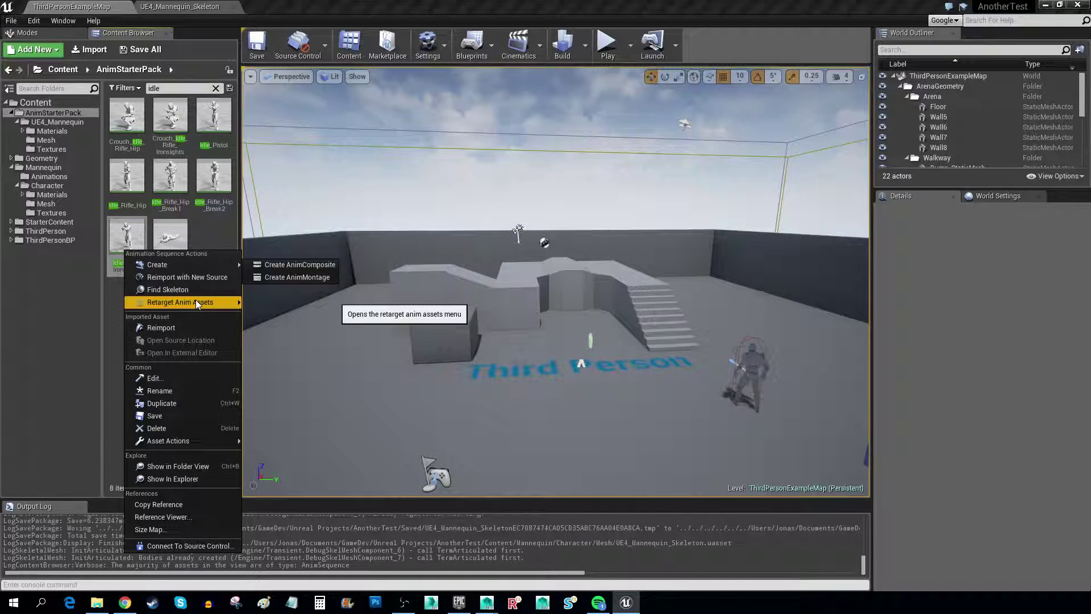
mouse_move(196, 299)
click(285, 302)
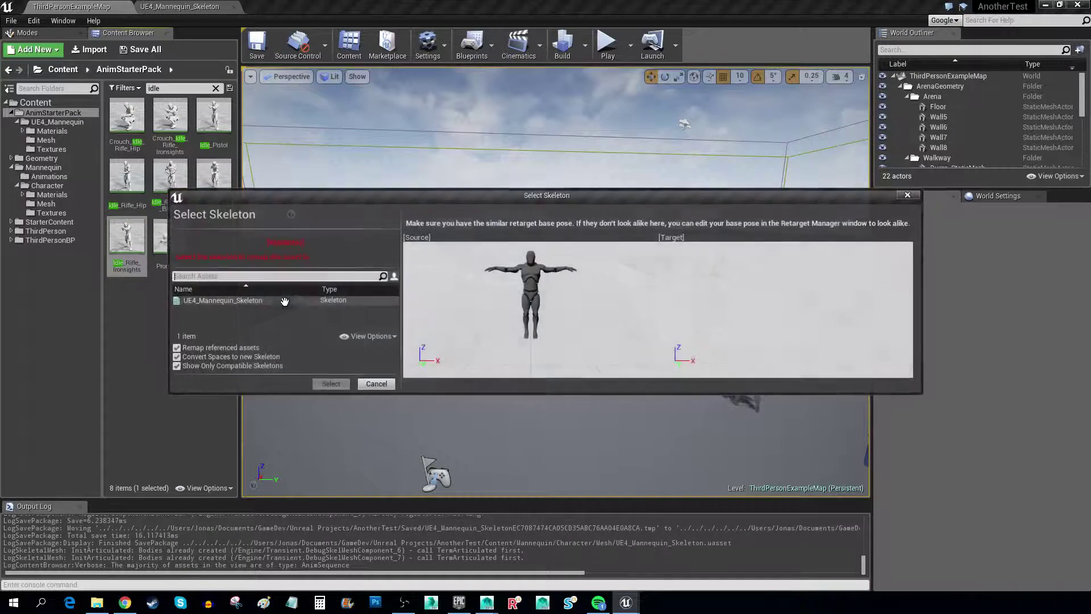
mouse_move(207, 301)
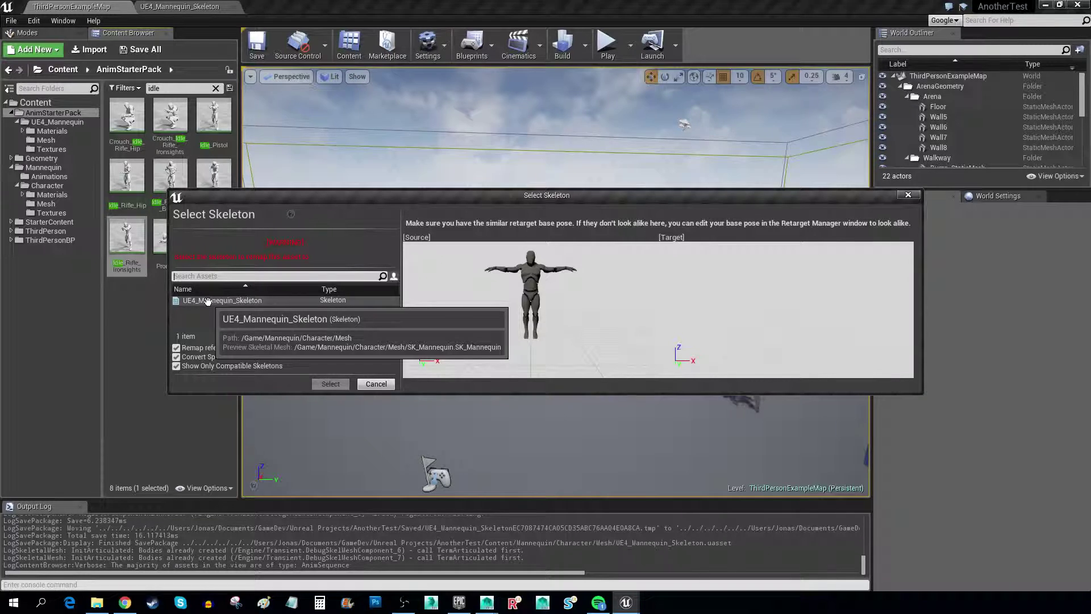
click(258, 302)
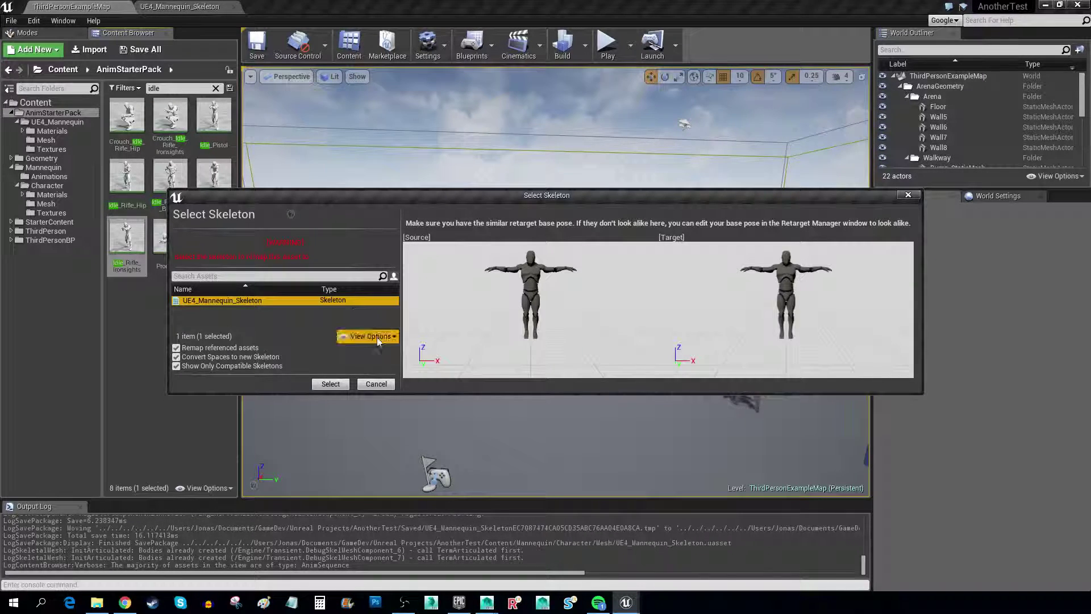
click(330, 384)
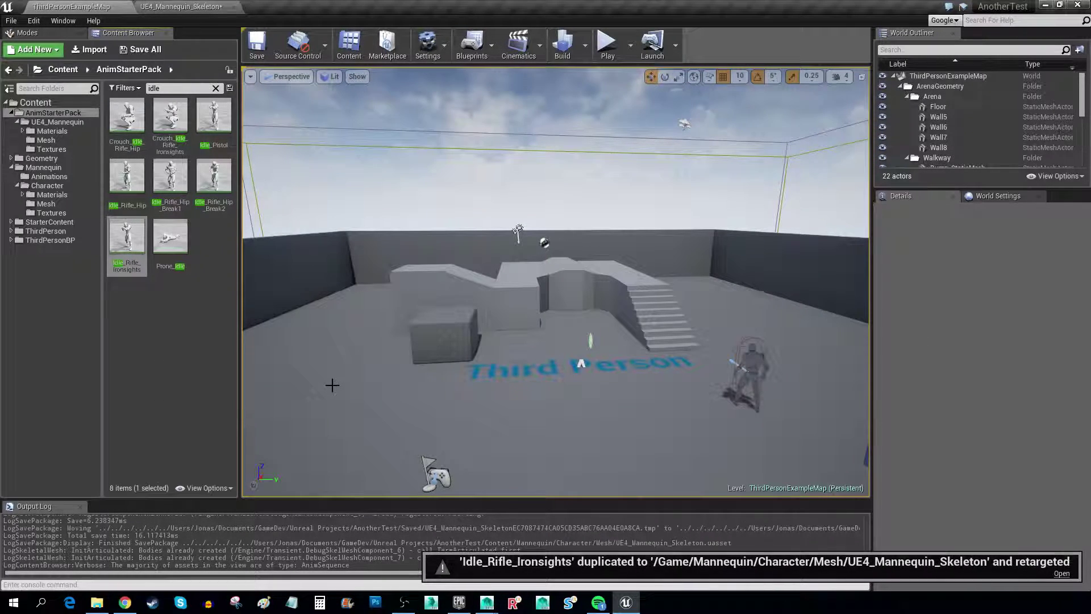
Step: Locate the retargeted idle copy in the Mannequin character's Mesh folder and save all modified assets
click(50, 204)
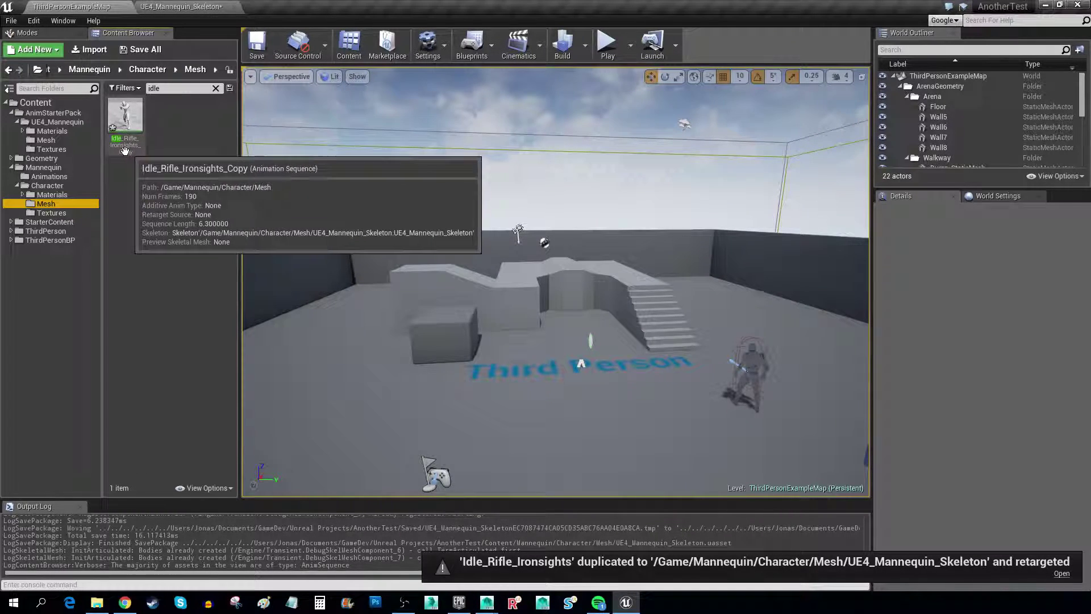
mouse_move(132, 152)
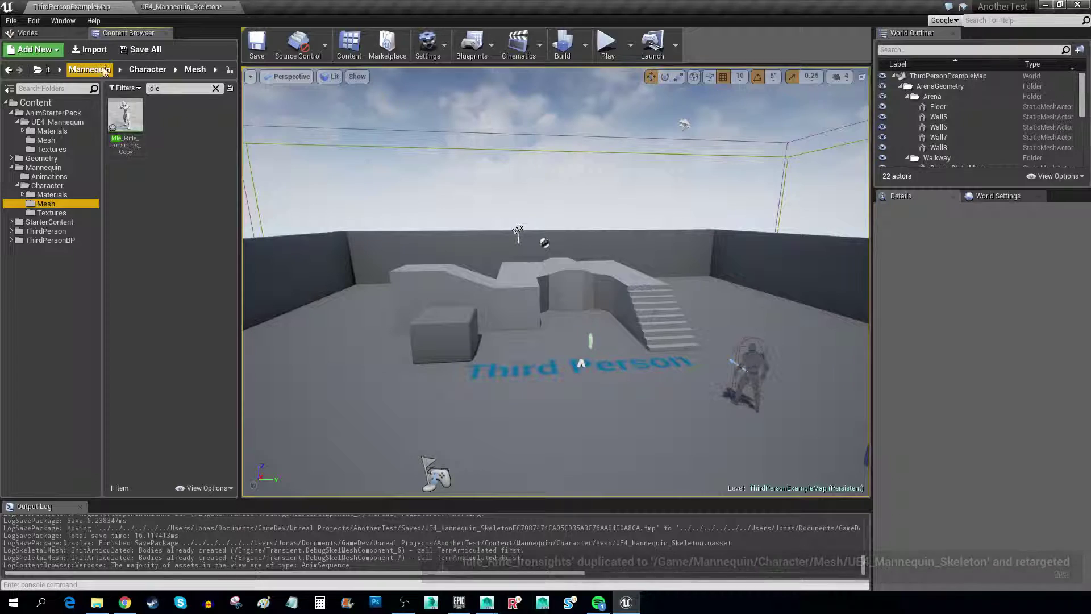
click(140, 49)
click(645, 406)
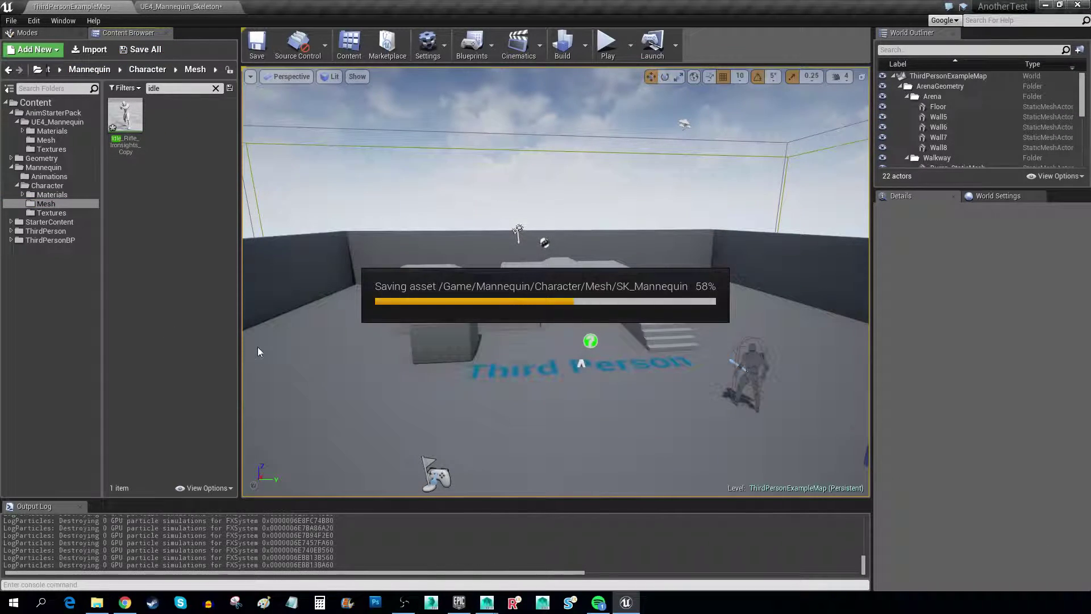
Step: Place Idle_Rifle_Ironsights_Copy at the 100 end of the NewBlendSpace1D axis, and close the skeleton editor
click(147, 8)
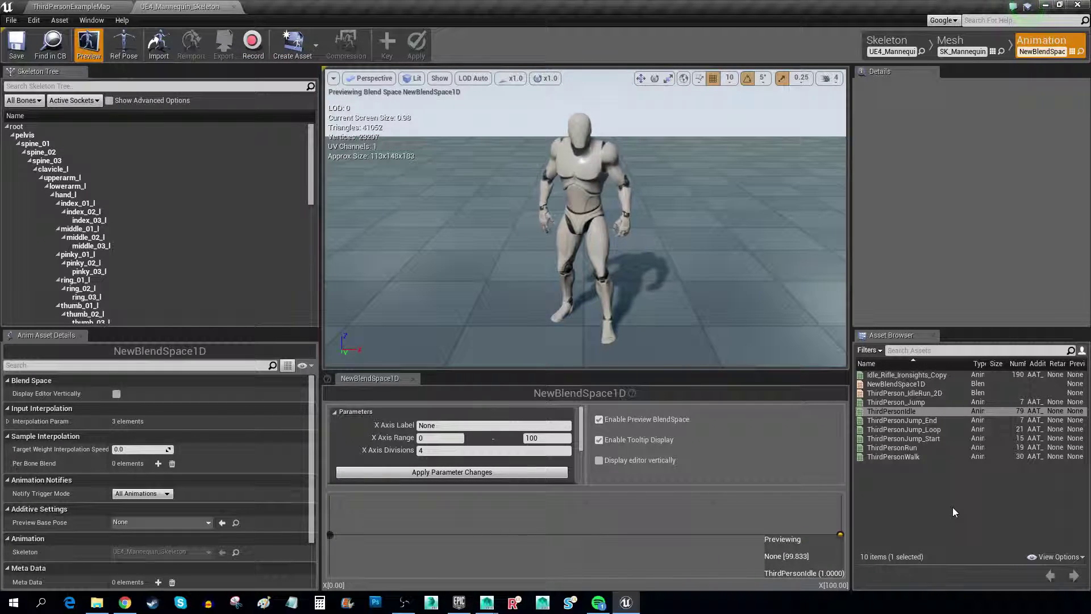
click(908, 375)
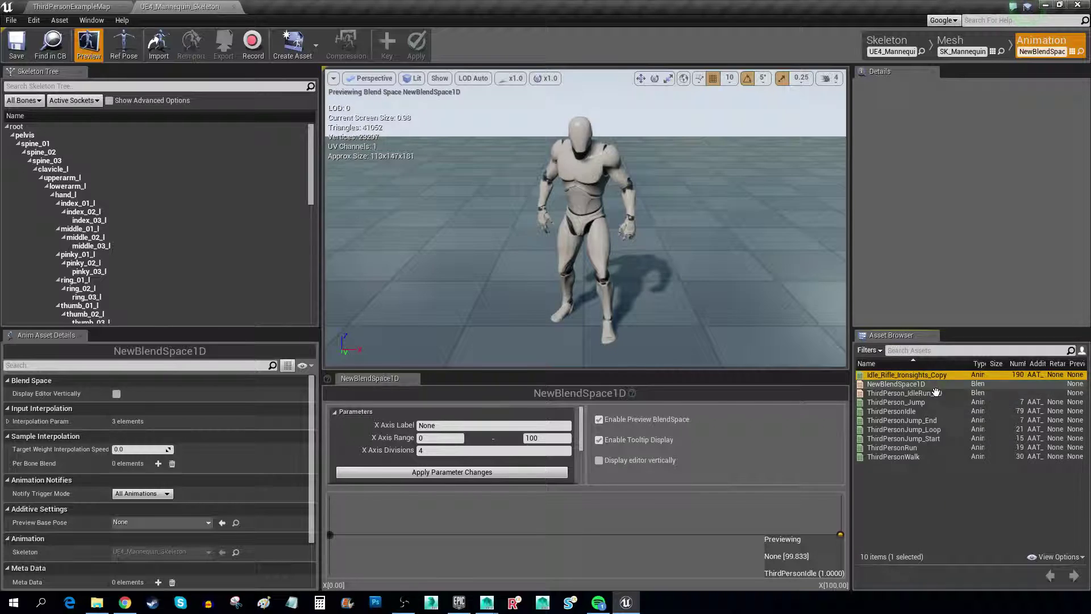
drag(909, 375, 841, 534)
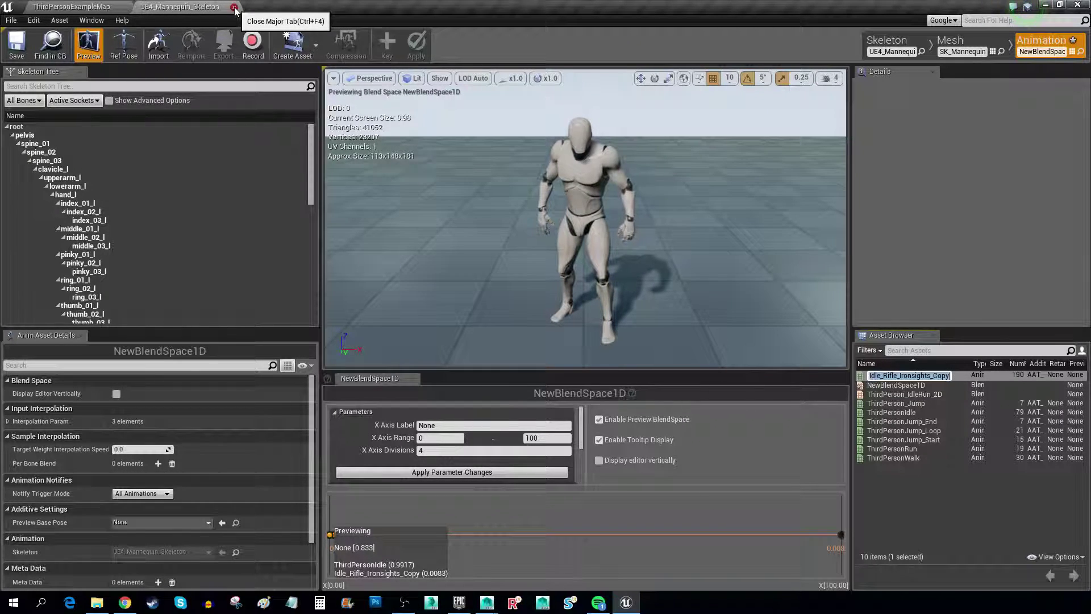
key(Escape)
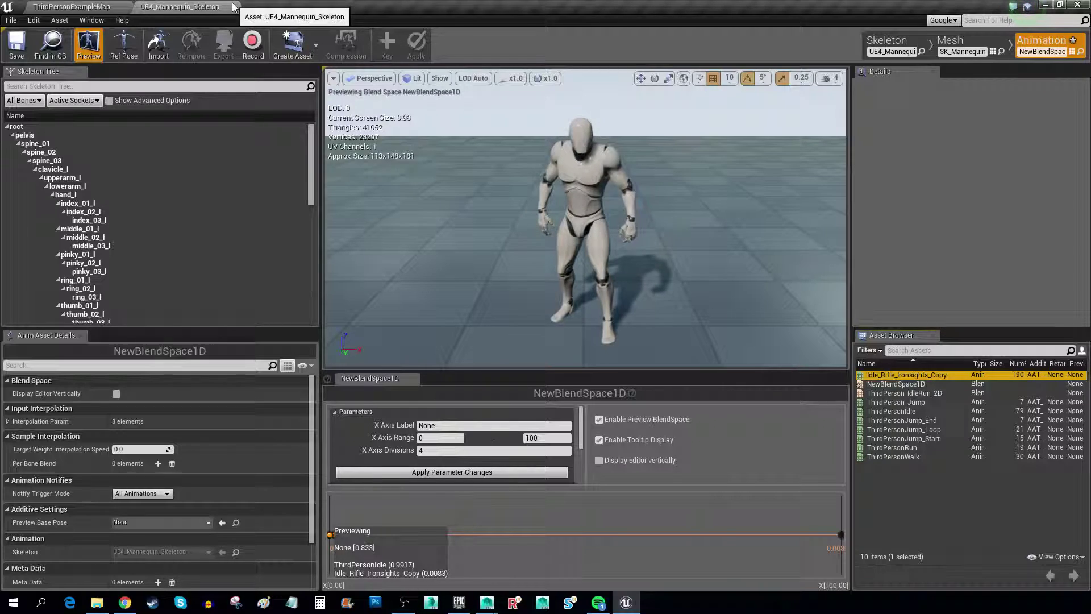
click(233, 6)
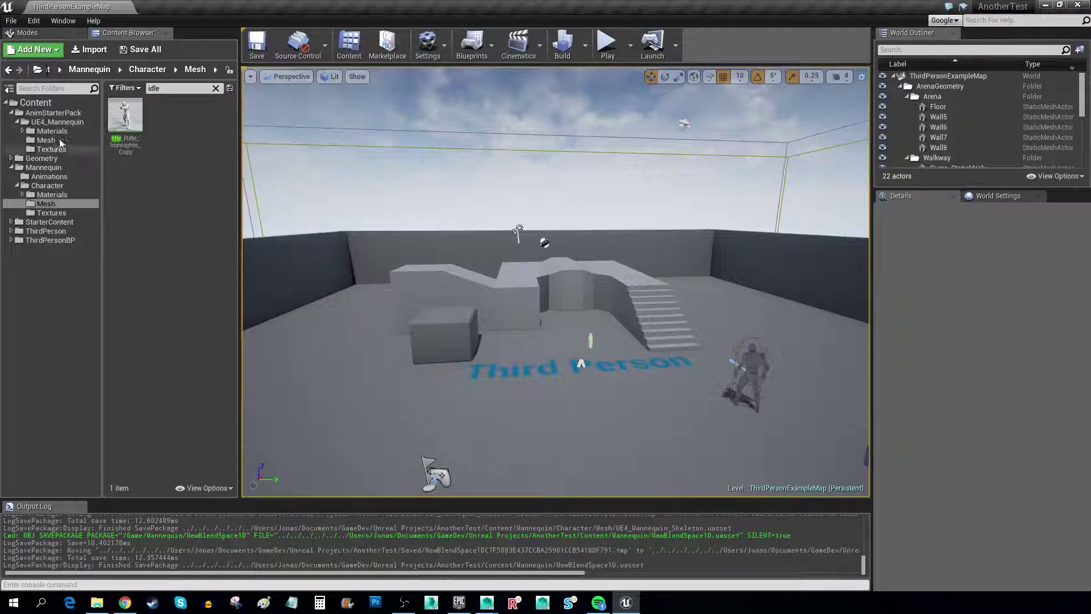
Step: Return to the root Content folder, collapse the AnimStarterPack and Mannequin folders, and clear the "idle" asset filter
click(35, 103)
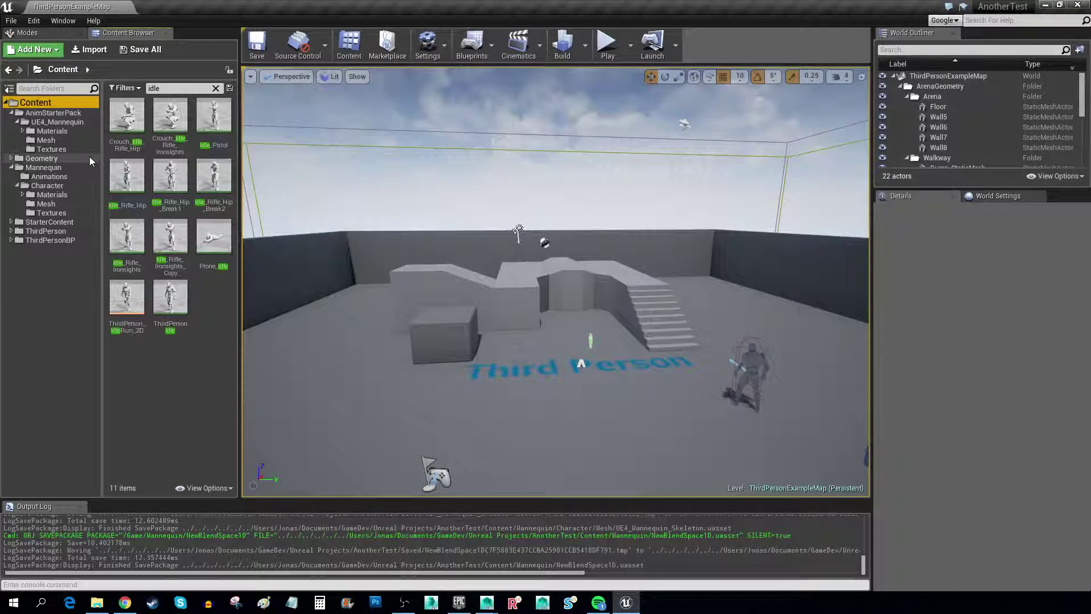
click(11, 113)
click(11, 132)
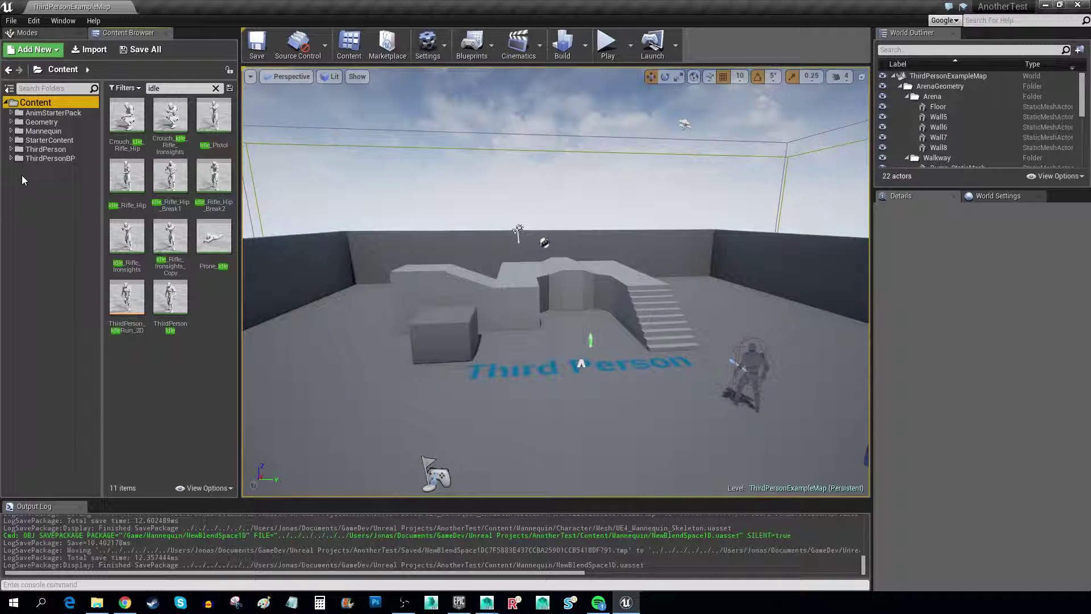
click(169, 90)
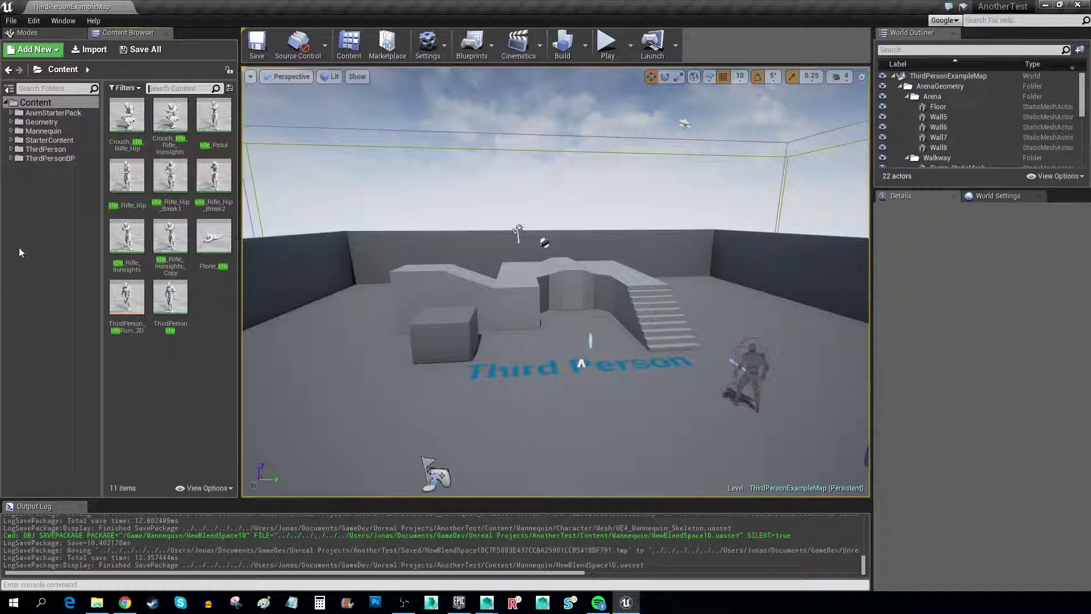
Step: Create a new folder named Import directly under the root Content folder
click(89, 53)
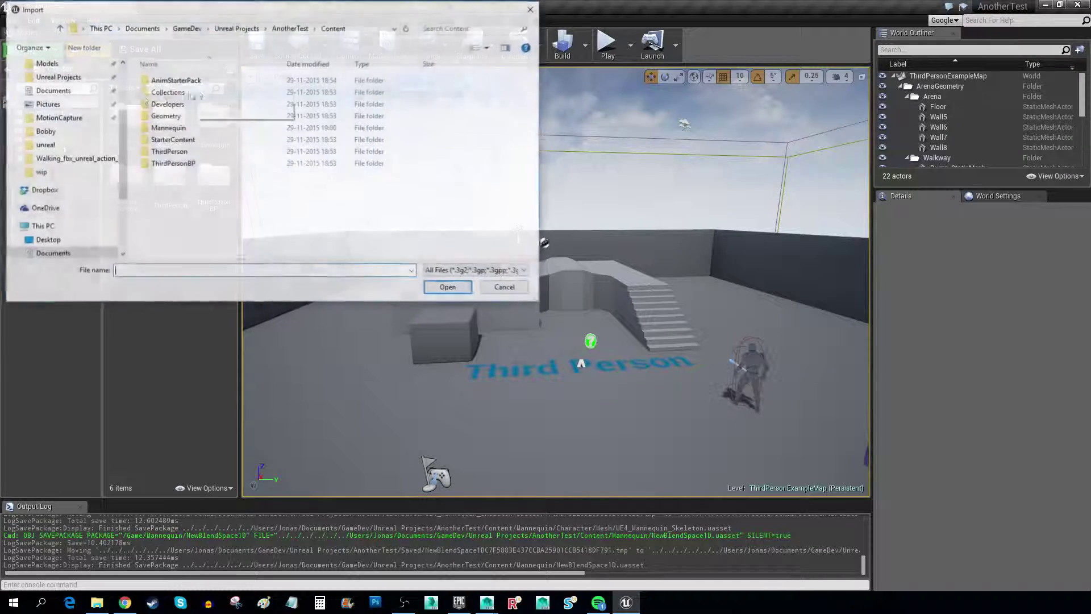
click(505, 288)
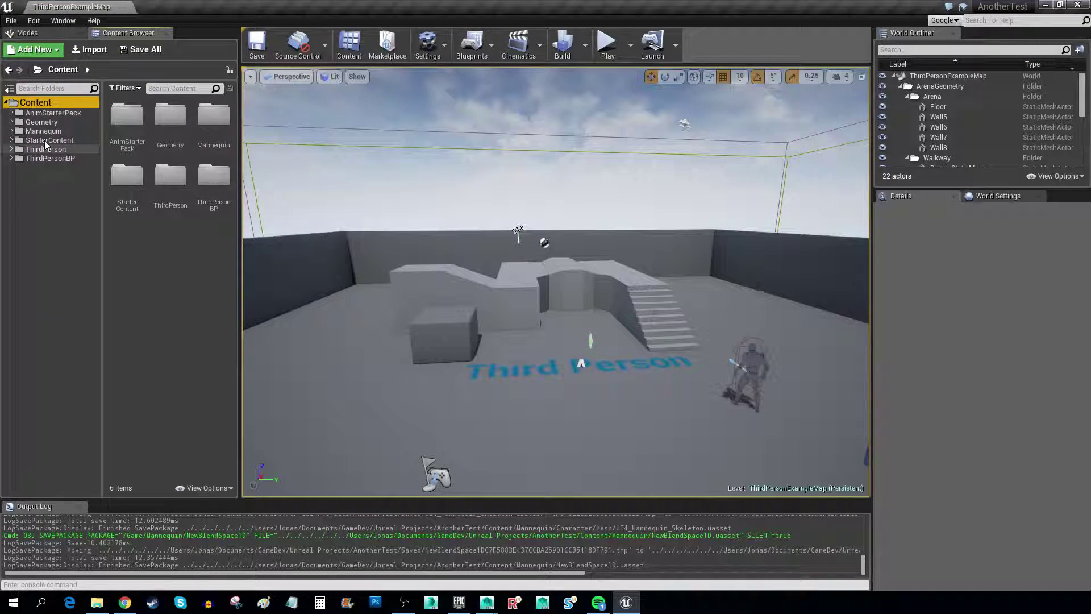
right_click(36, 105)
click(51, 109)
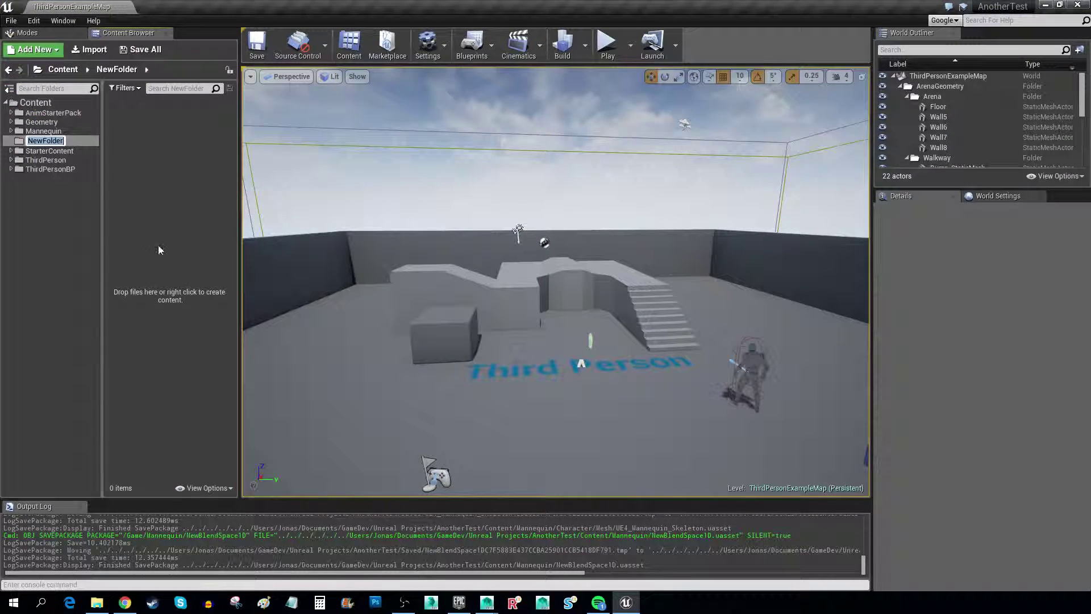
text(Import)
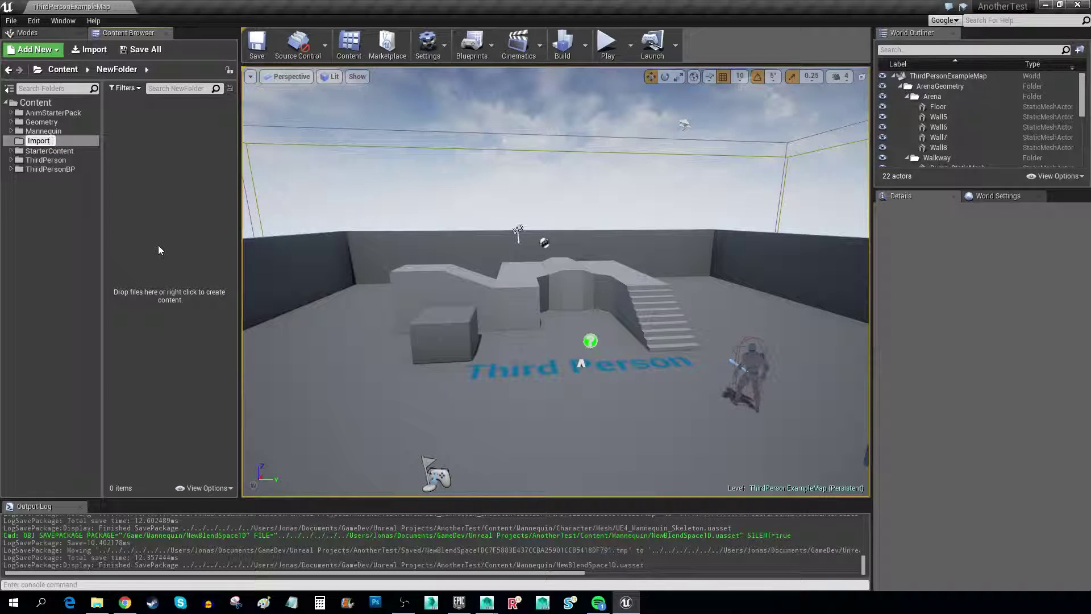
key(Return)
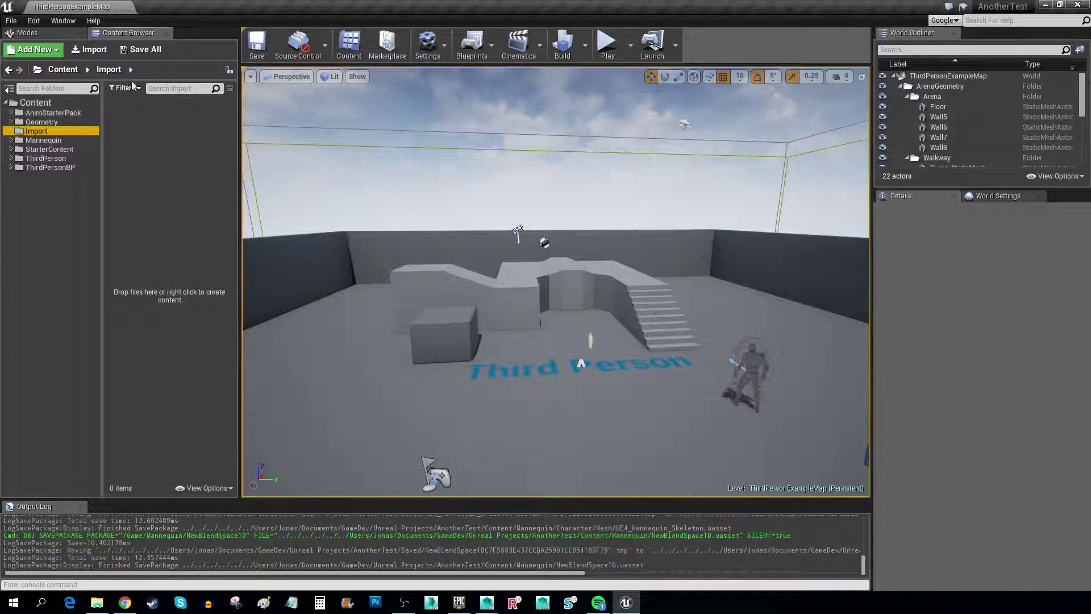
Step: Choose the mean_man character file from the Bobby folder in Characters for import into the Import folder
click(94, 55)
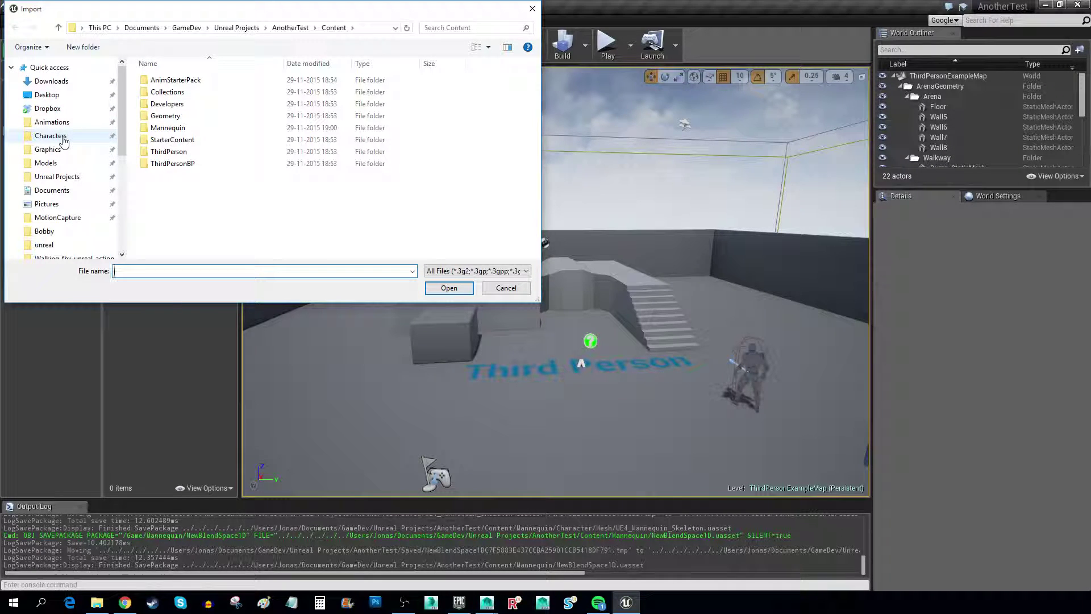
click(63, 142)
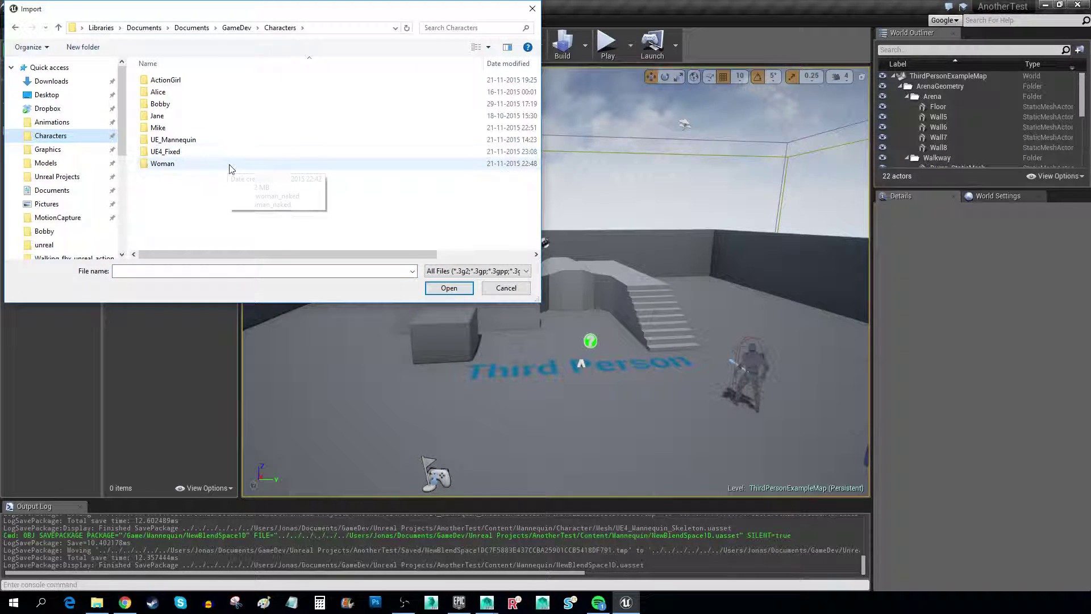
double_click(161, 104)
double_click(167, 104)
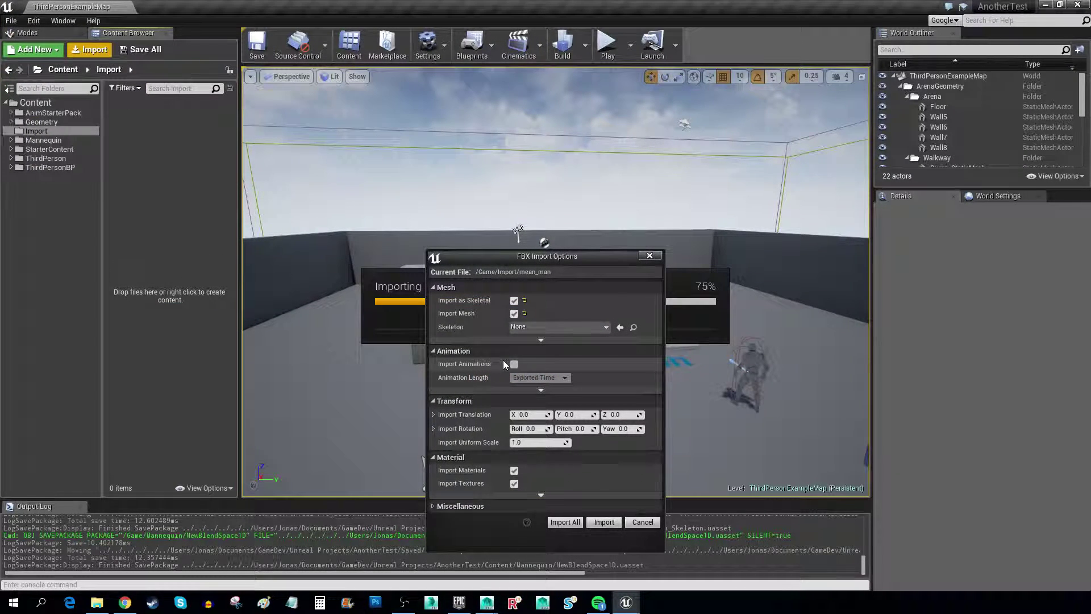
Step: Import mean_man as a skeletal mesh with Use T0 As Ref Pose enabled and material and texture import disabled
click(541, 339)
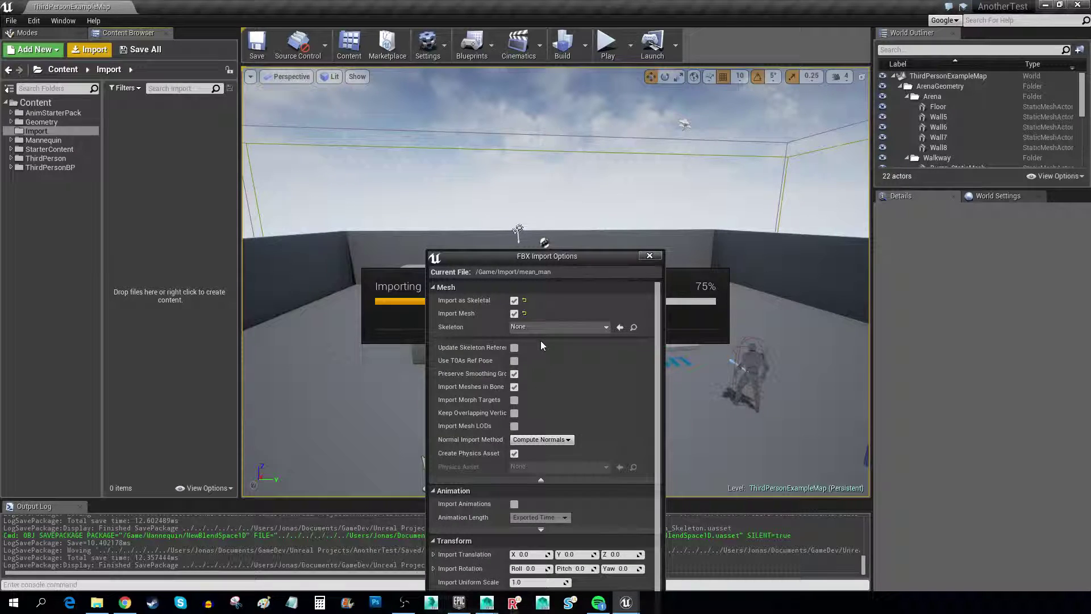
click(514, 360)
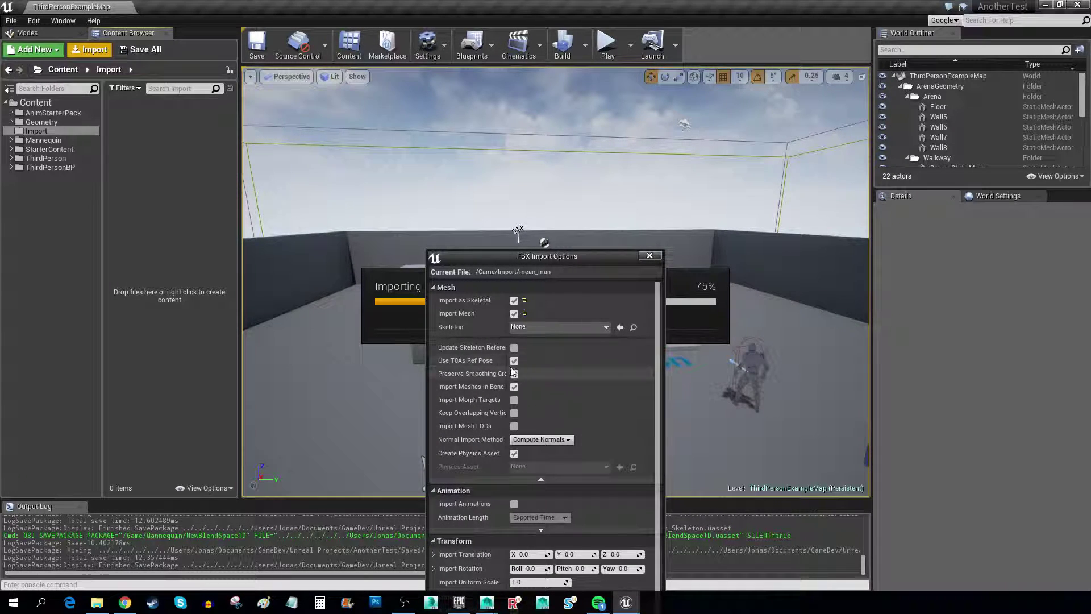
drag(516, 259, 493, 142)
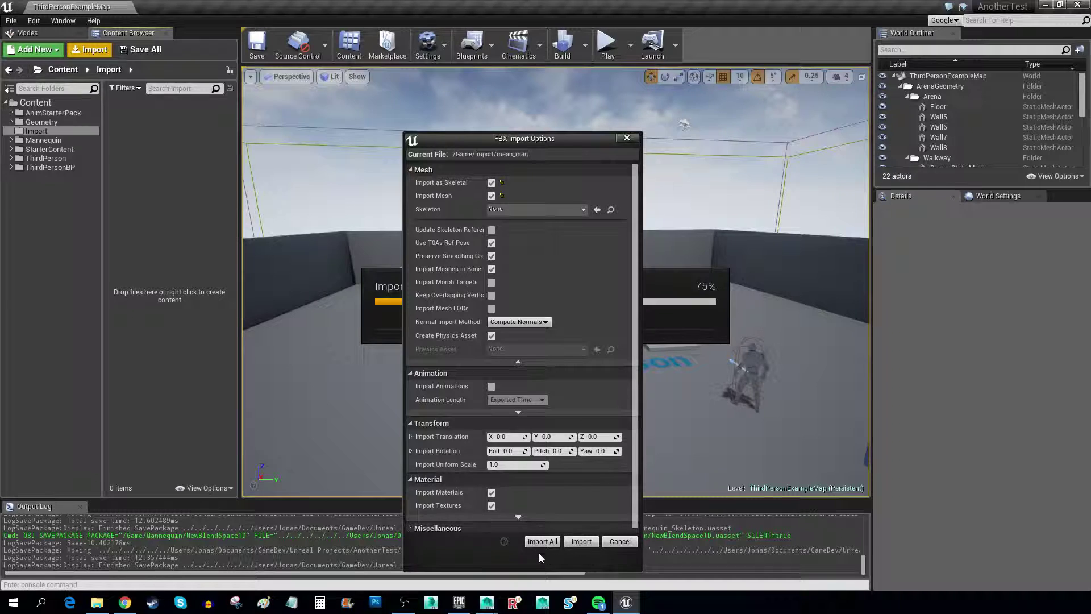
click(492, 493)
click(491, 506)
click(581, 542)
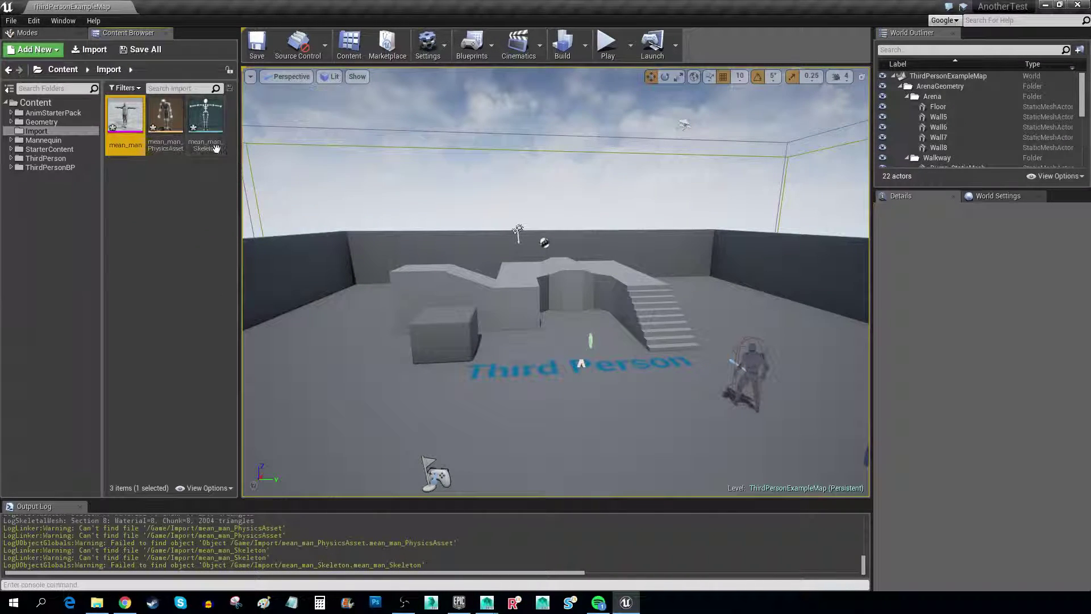
Step: Open mean_man's skeleton in the Retarget Manager and add the mean_man mesh as a new retarget source
double_click(124, 121)
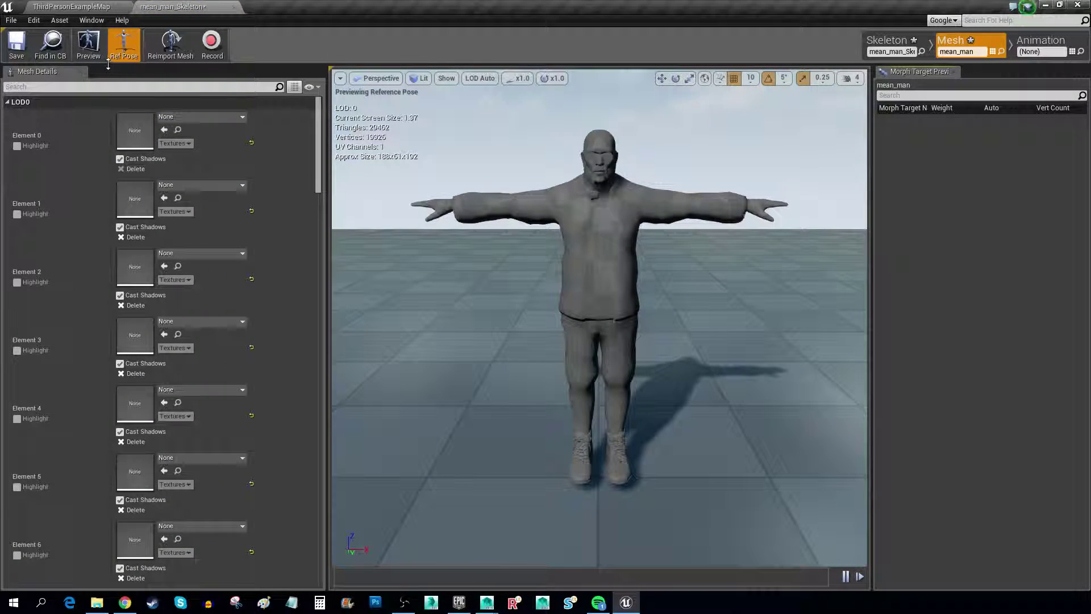
click(887, 41)
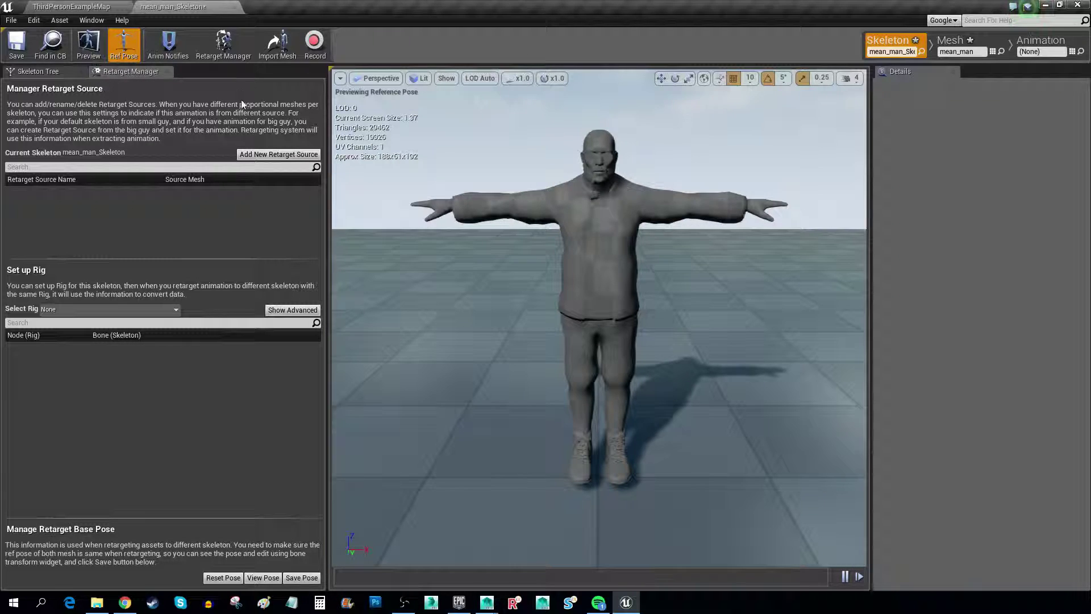
click(267, 155)
click(289, 195)
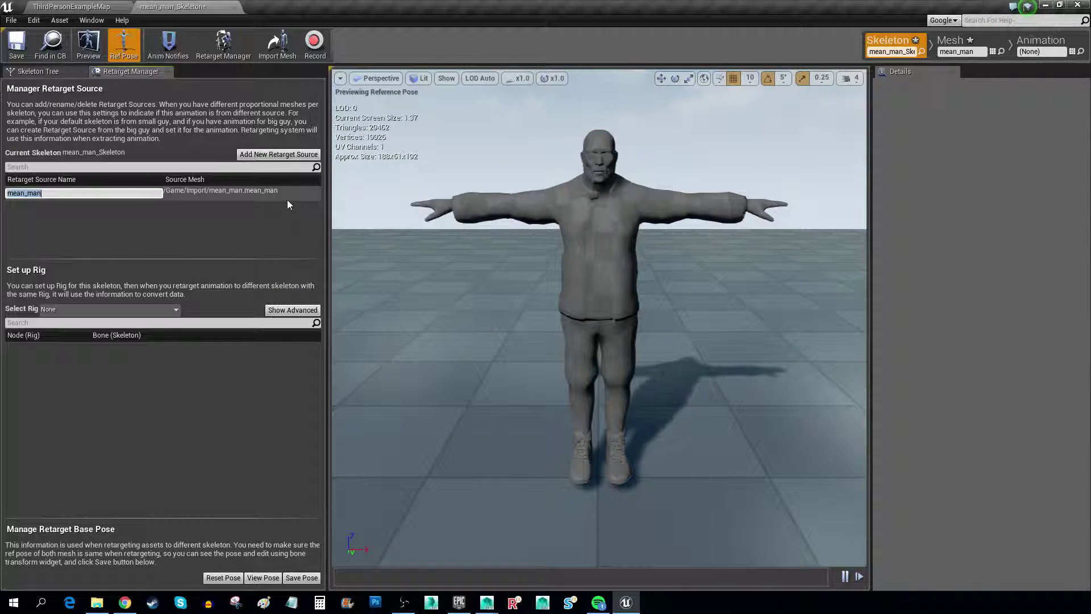
Step: Assign the Humanoid rig to mean_man_Skeleton, save the skeleton, and close its editor
click(60, 311)
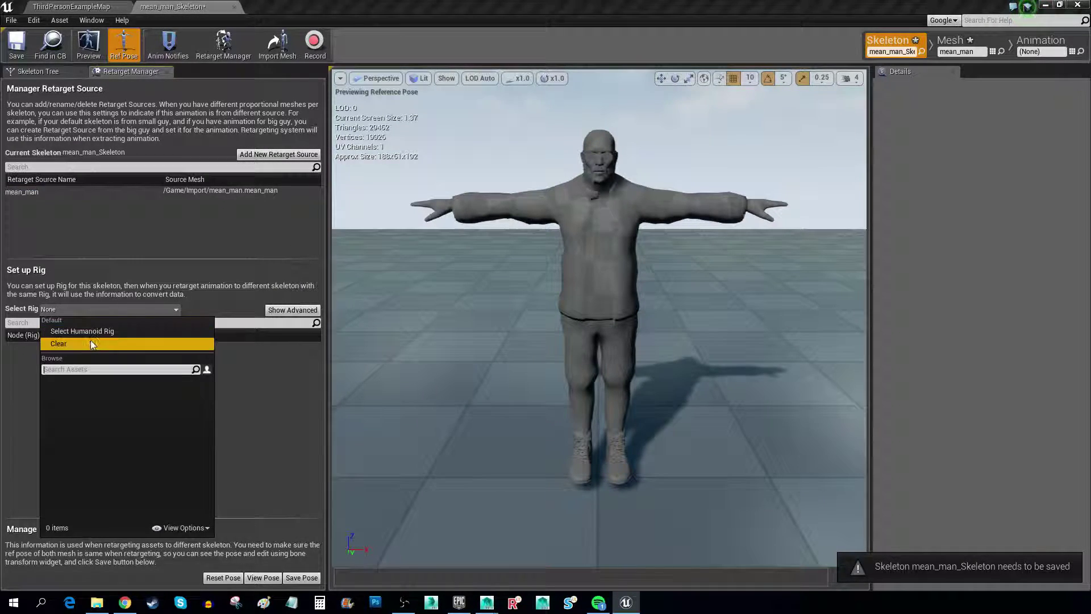
click(88, 339)
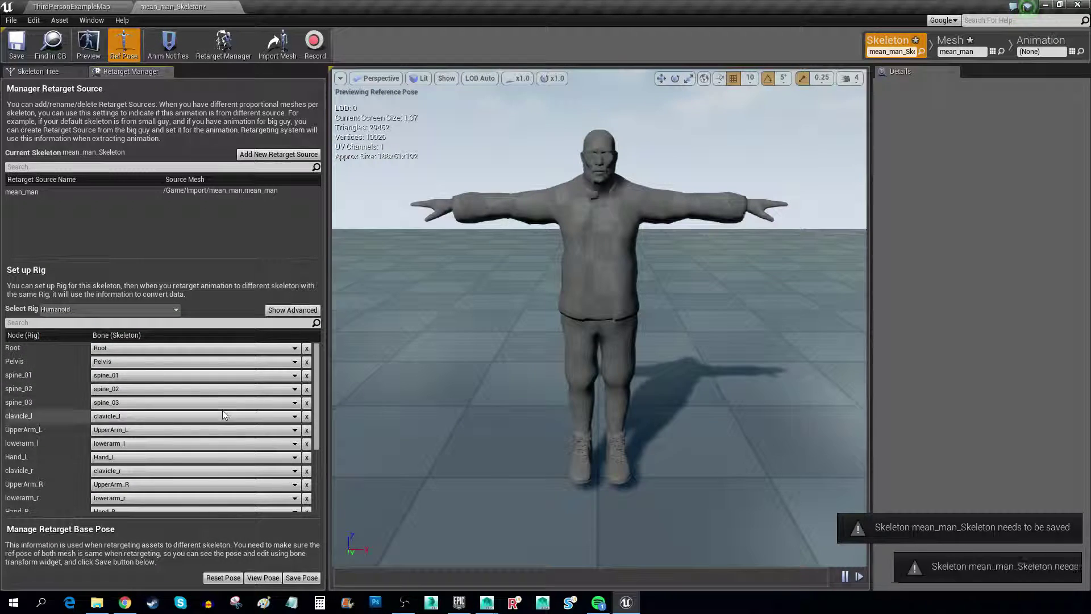
click(17, 44)
click(235, 7)
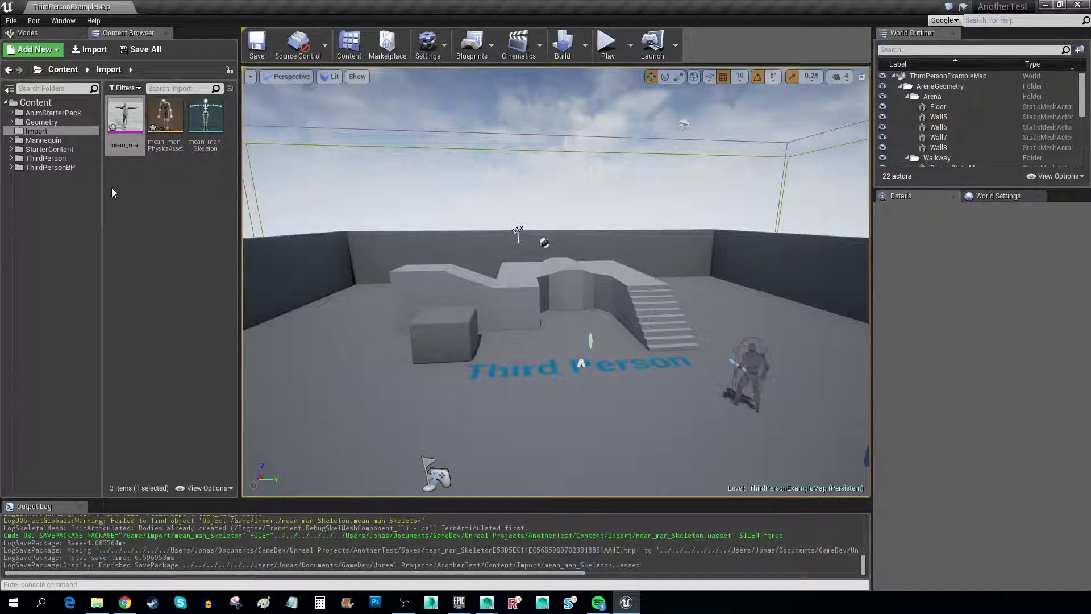
Step: Duplicate ThirdPersonIdle from the Mannequin's Animations folder and retarget the copy to mean_man_Skeleton with the default retarget options
click(12, 140)
click(17, 158)
click(57, 160)
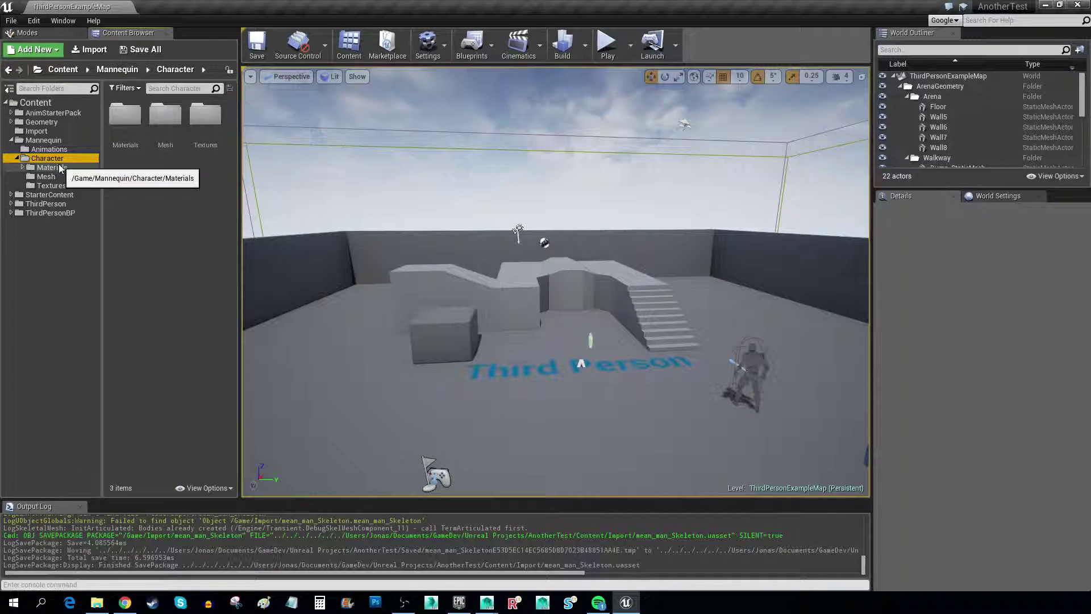
click(49, 149)
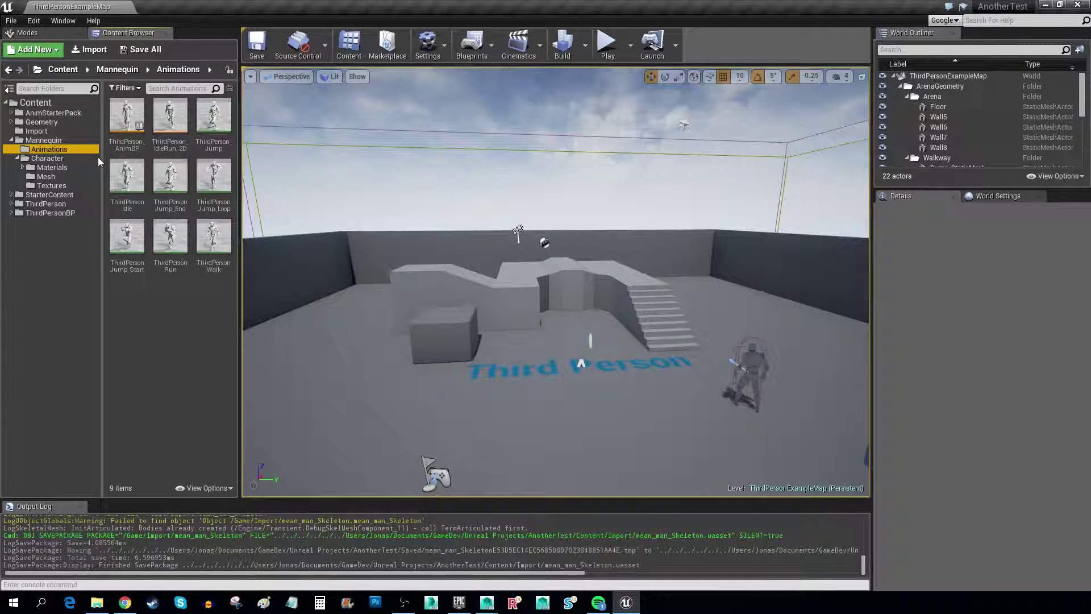
click(149, 308)
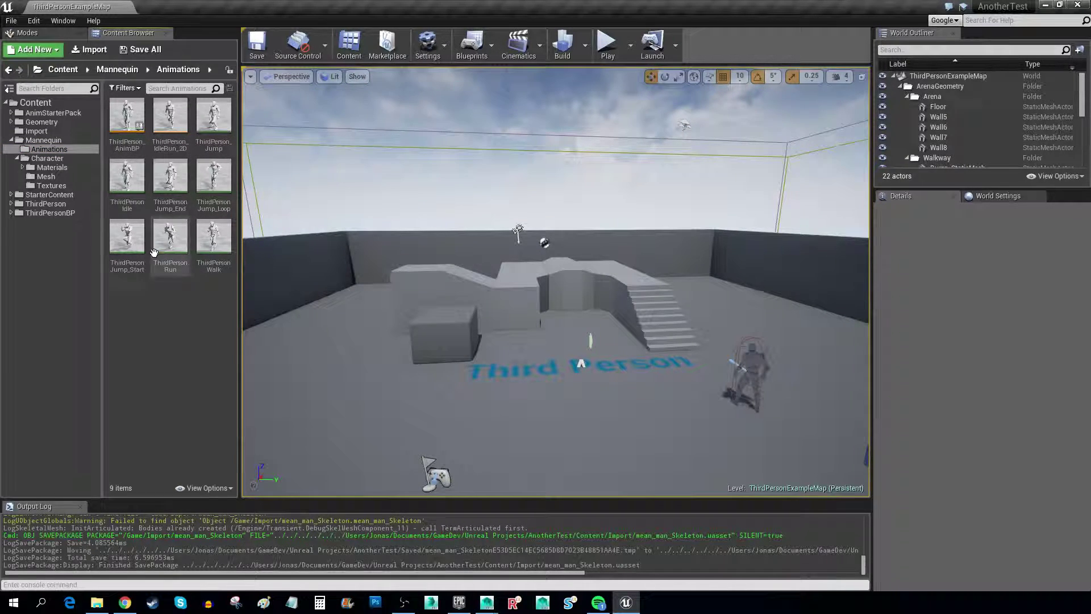
click(127, 181)
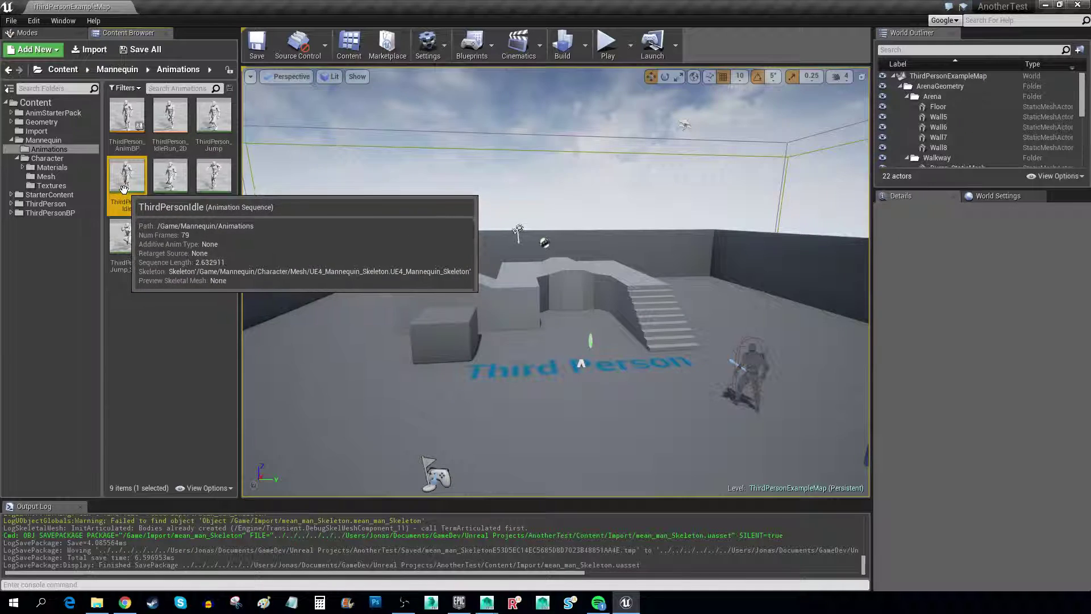
right_click(123, 187)
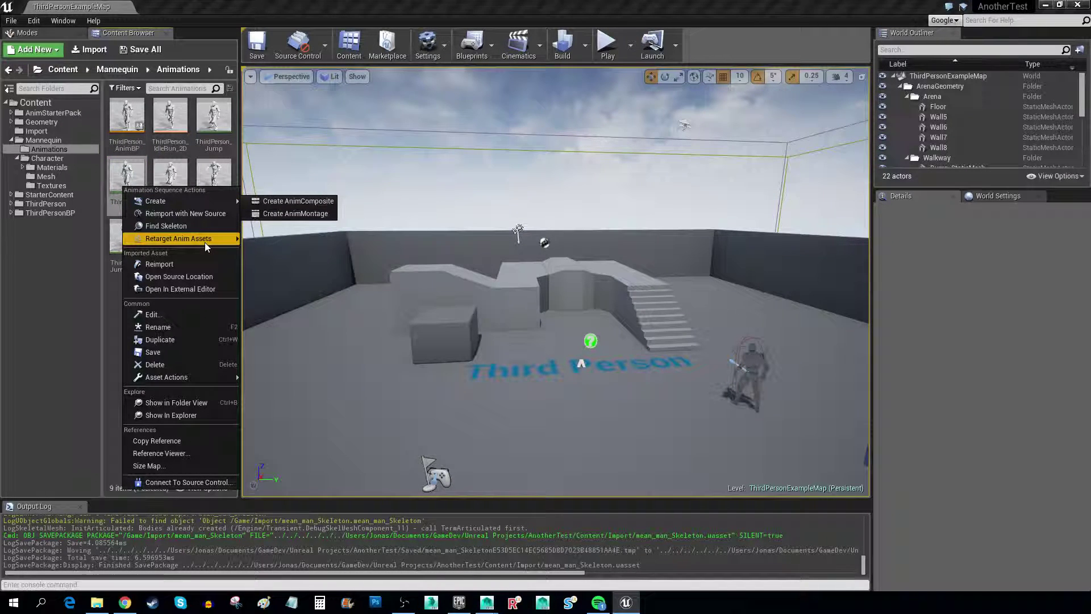
mouse_move(205, 239)
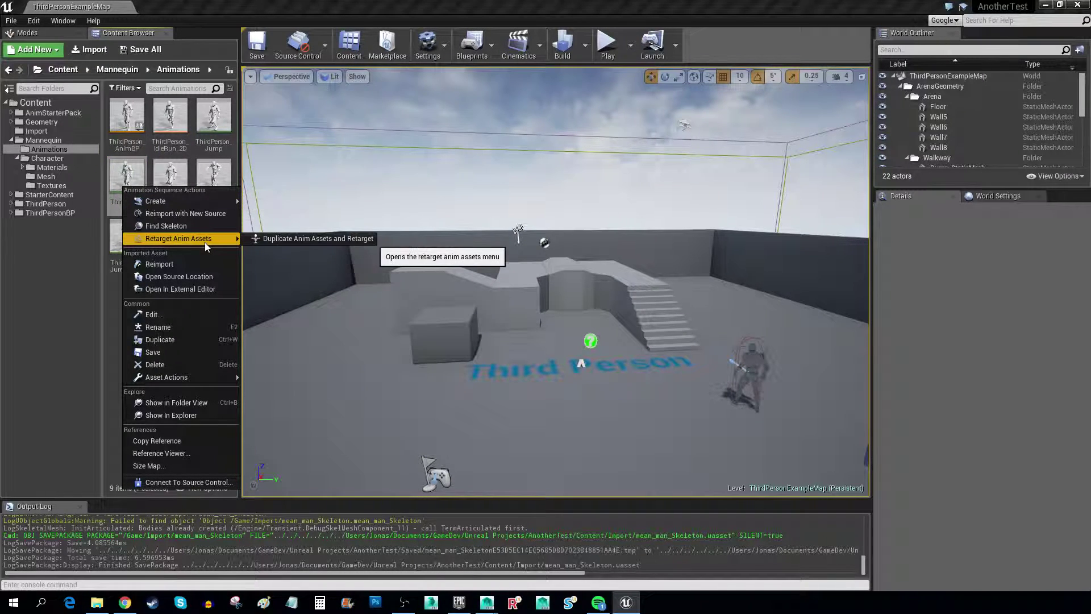
click(294, 239)
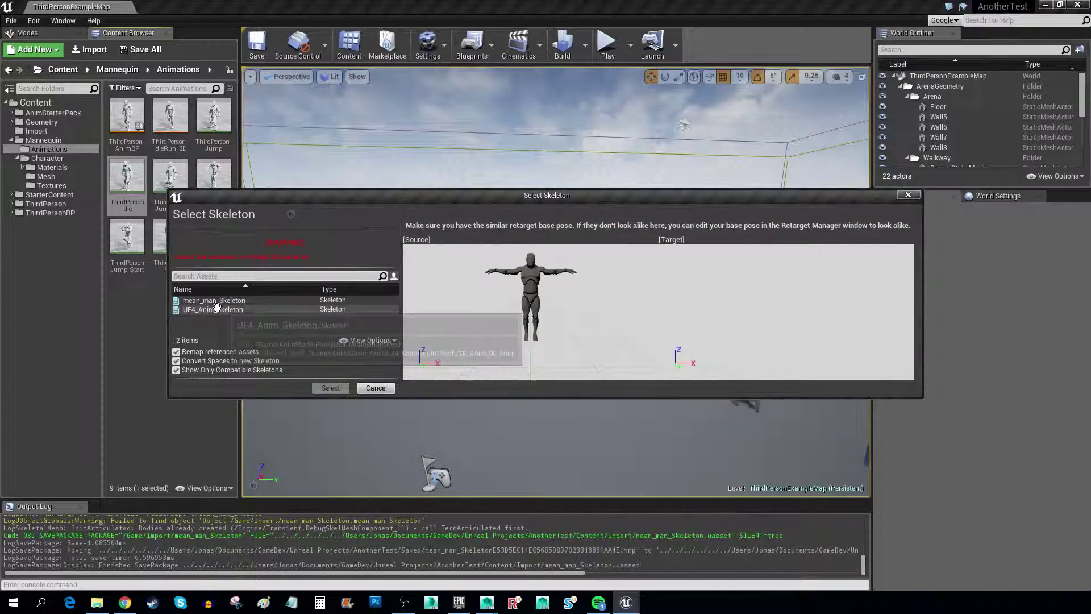
click(212, 300)
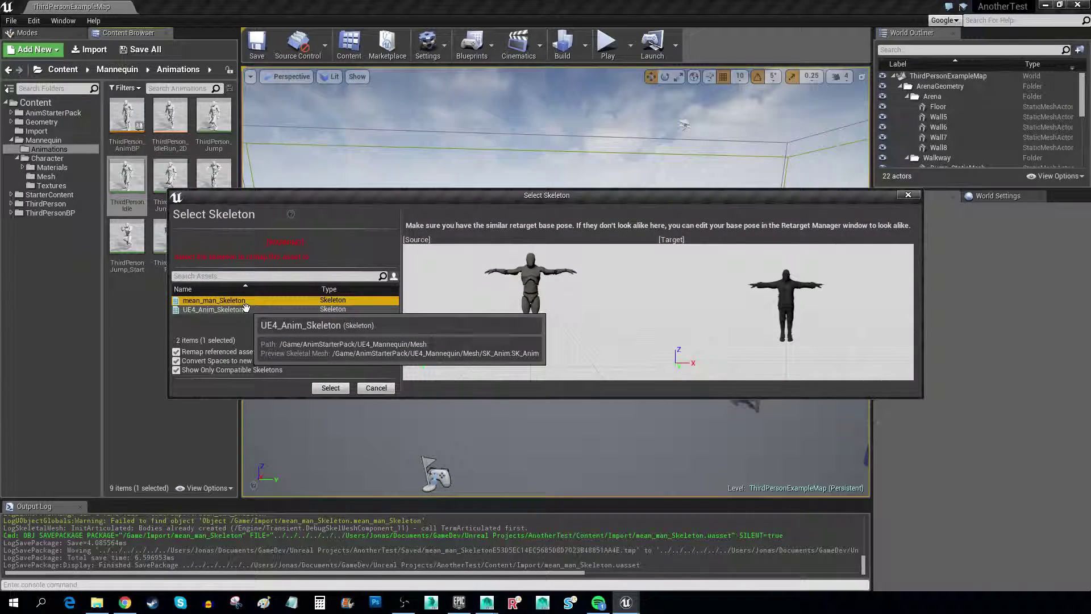
click(330, 388)
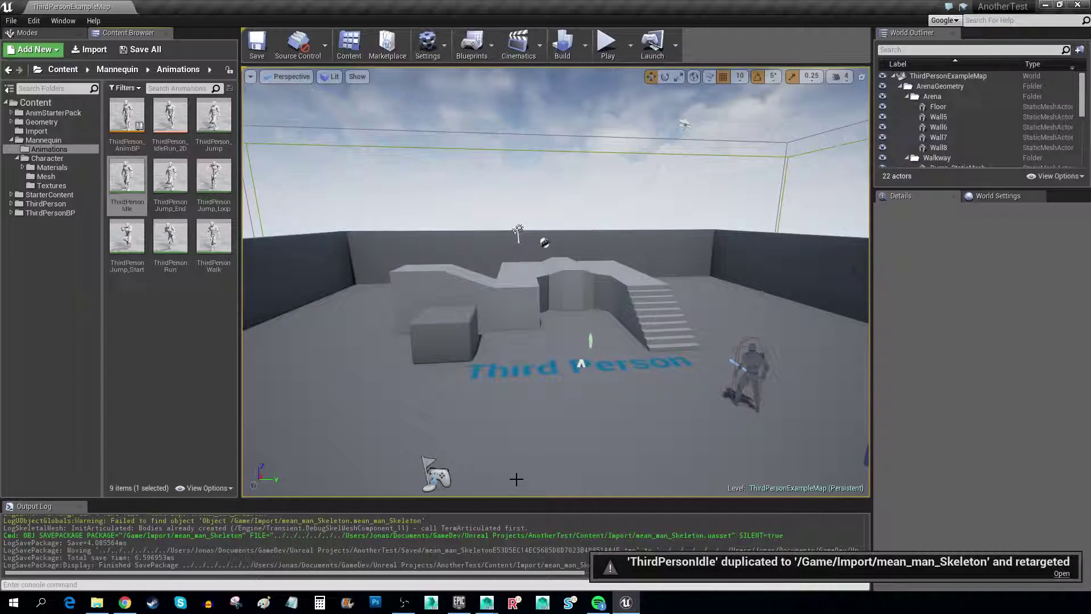
Step: Find Idle_Rifle_Ironsights in AnimStarterPack with an "idle" filter, duplicate and retarget it to mean_man_Skeleton, and return to the Import folder
click(39, 113)
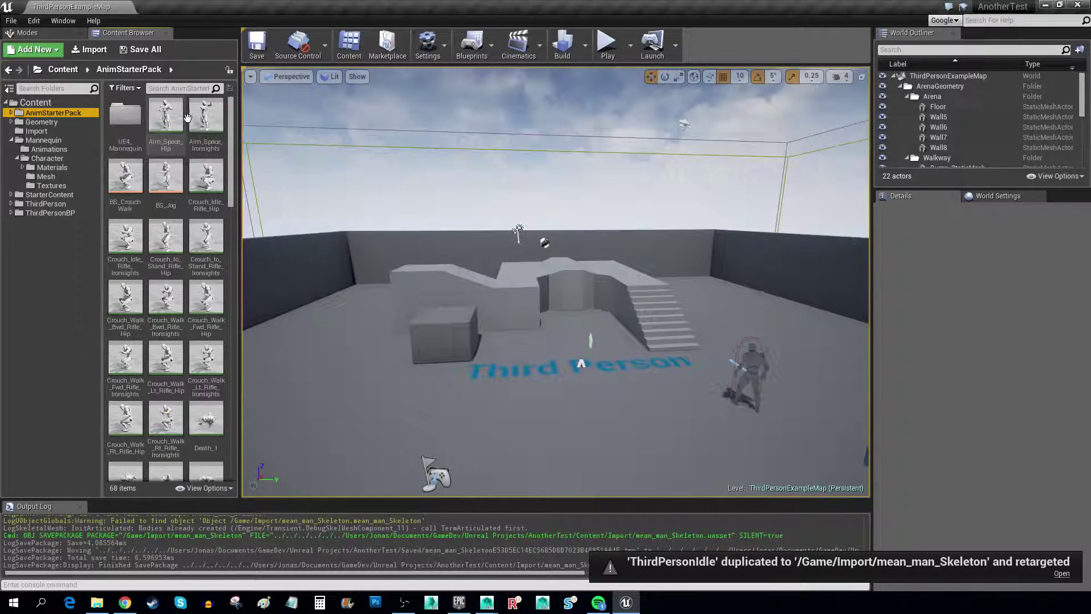
click(195, 87)
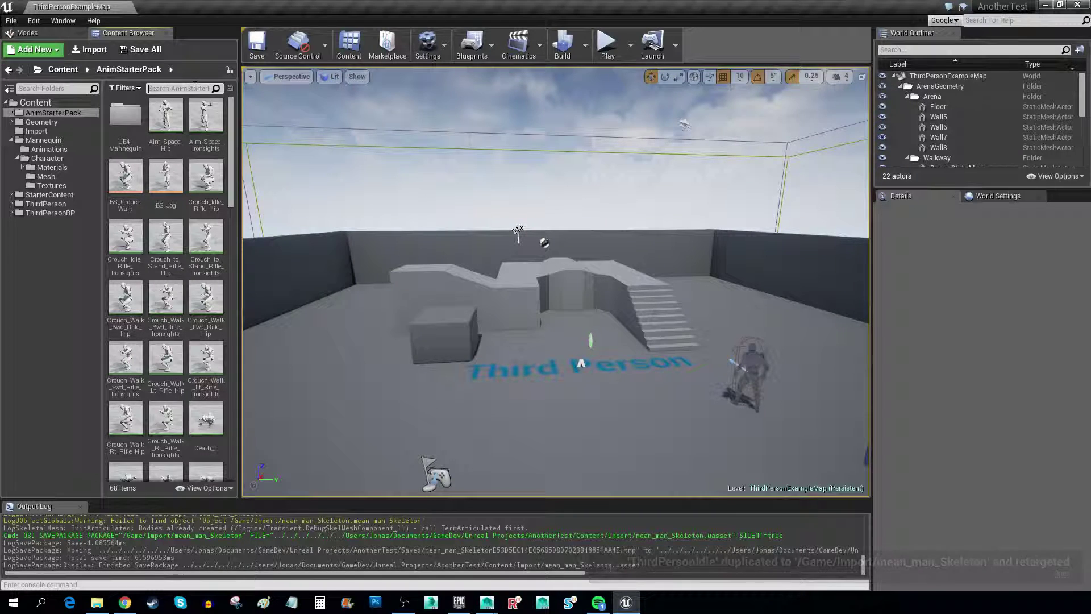
text(idle)
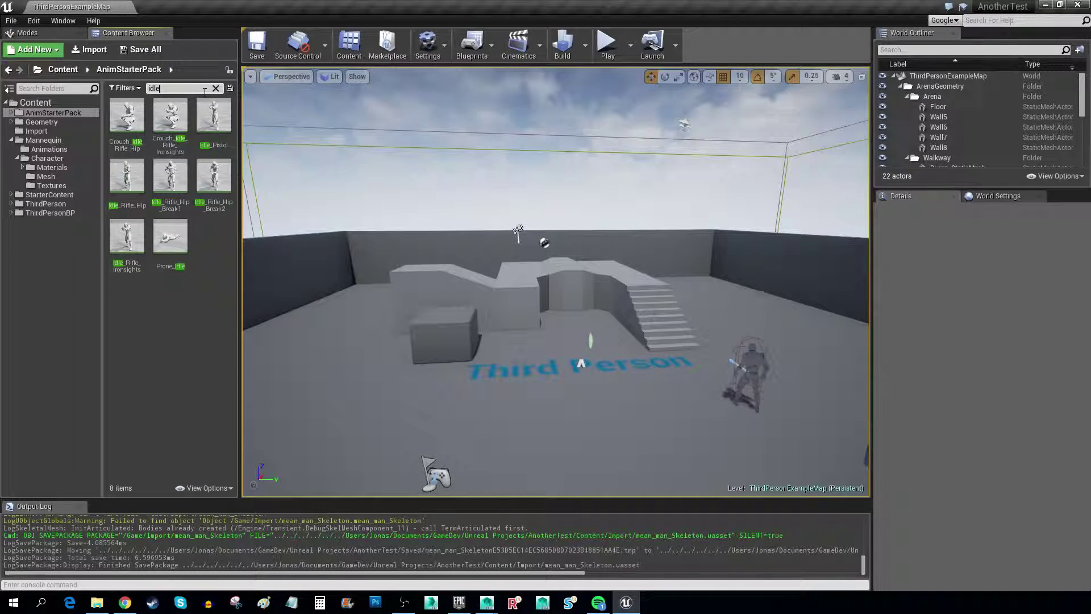
right_click(130, 238)
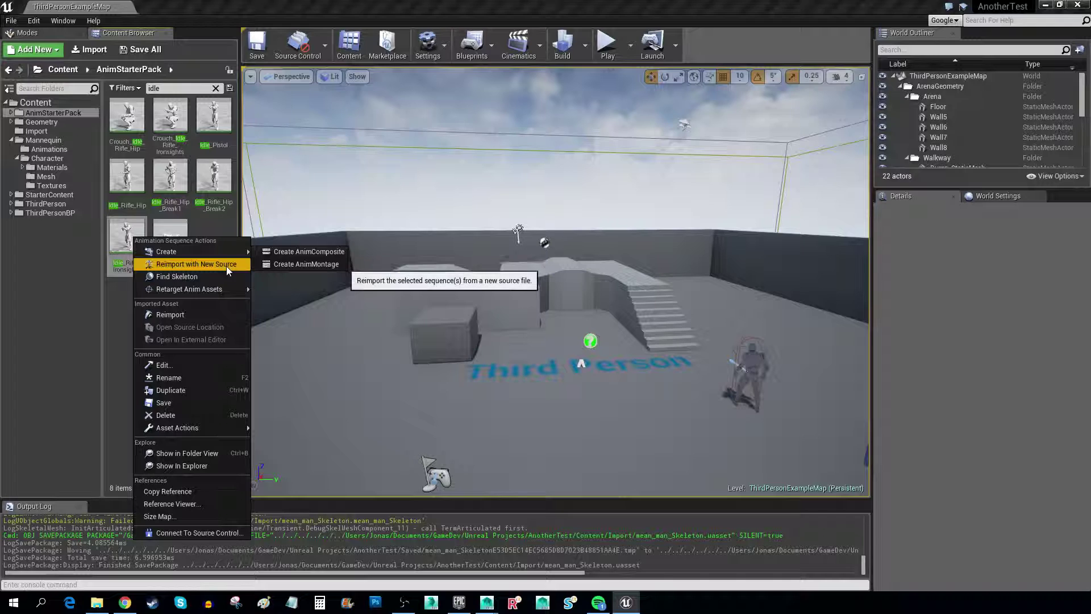
mouse_move(208, 289)
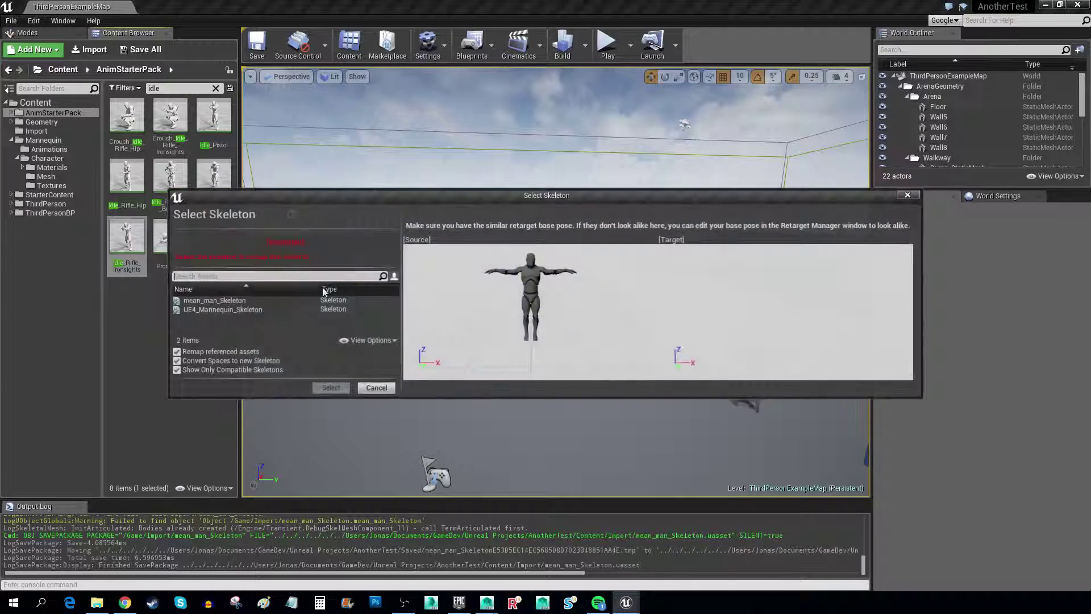
click(214, 301)
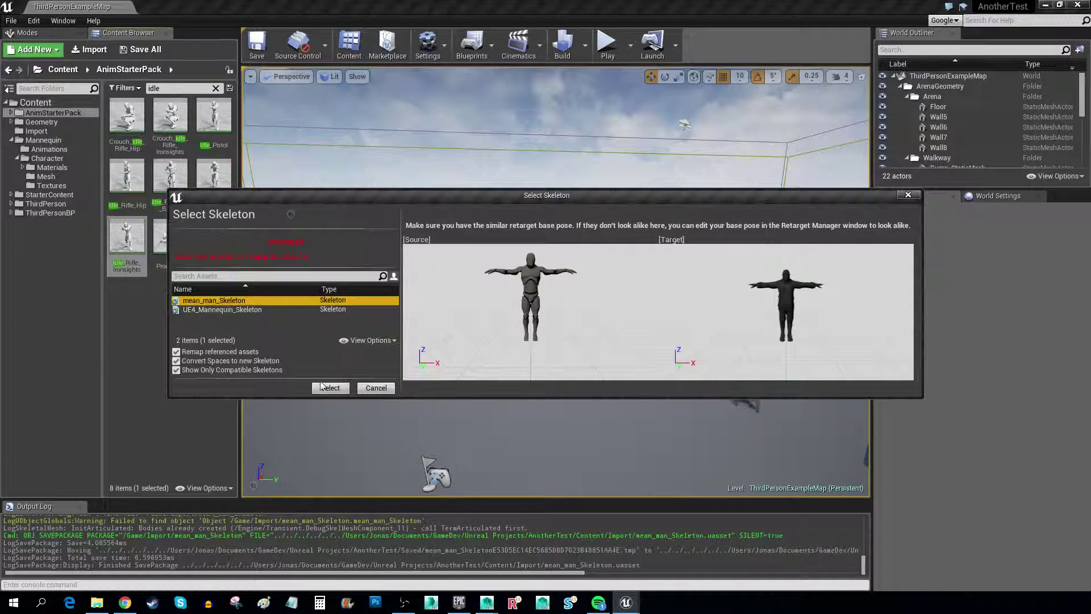
click(330, 388)
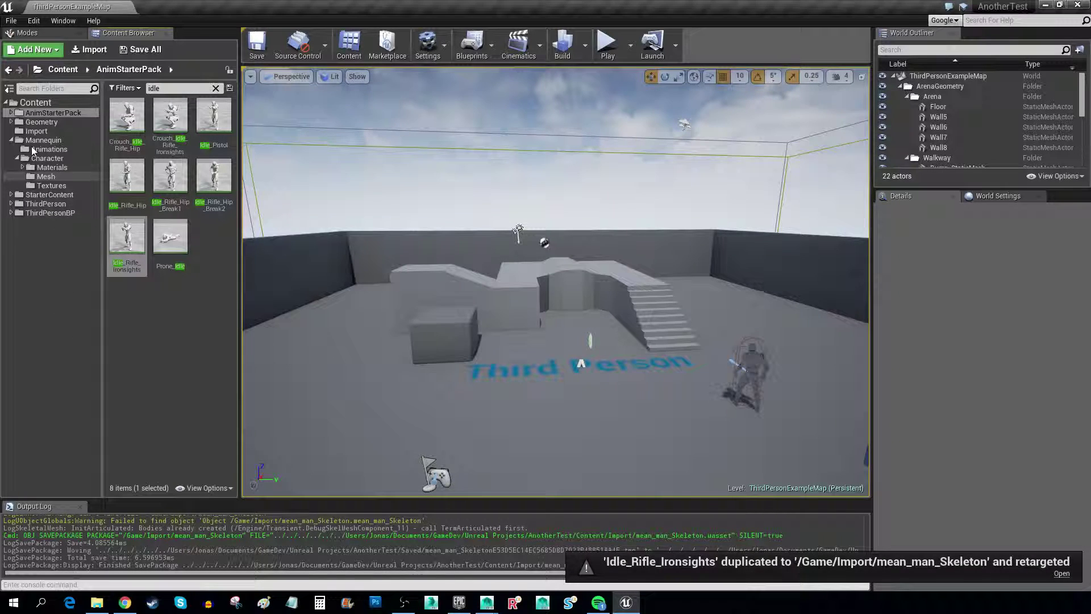
click(36, 103)
click(36, 130)
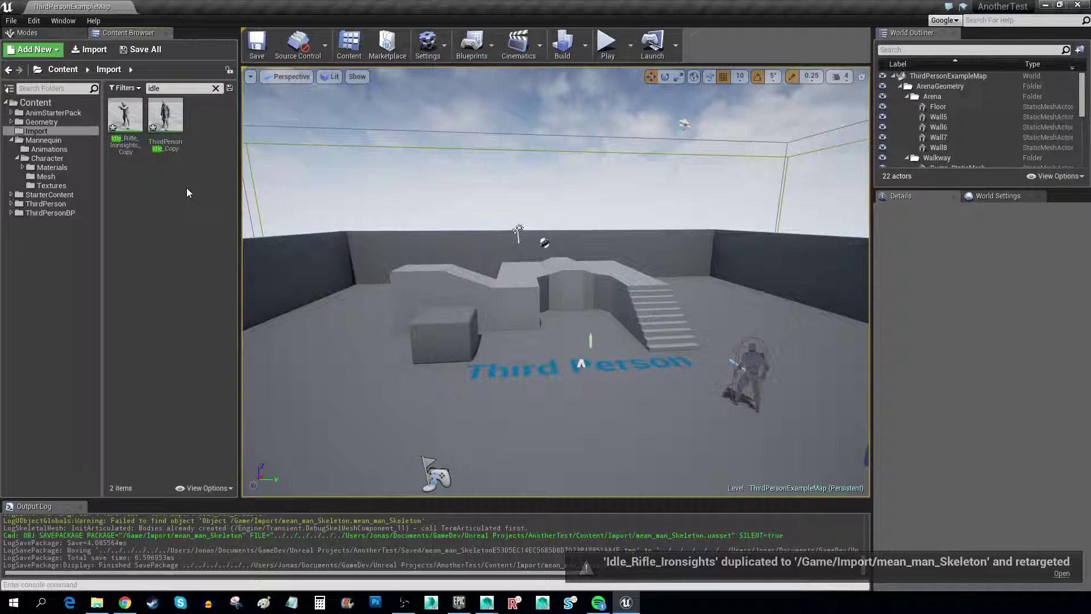
Step: Clear the "idle" filter and create a Blend Space 1D for mean_man_Skeleton in the Import folder, keeping the default name
click(172, 88)
key(BackSpace)
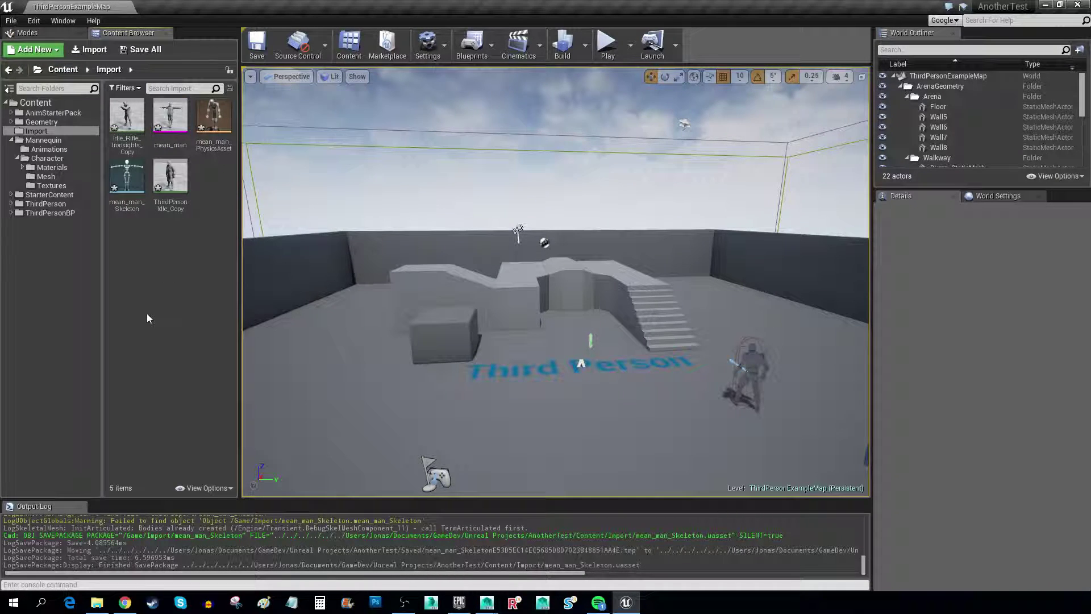
right_click(205, 181)
mouse_move(275, 380)
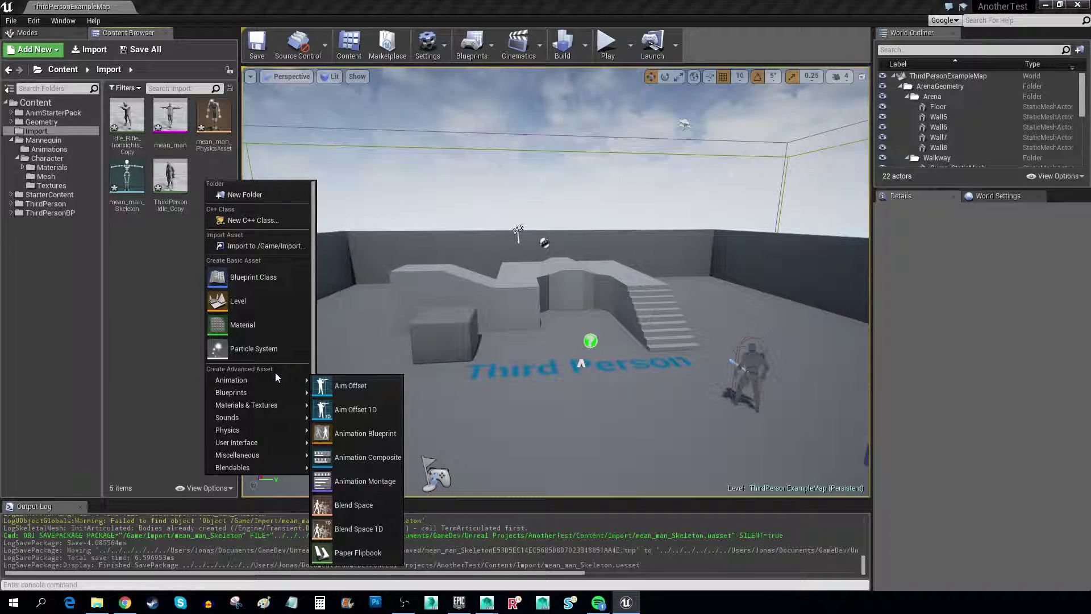
click(384, 531)
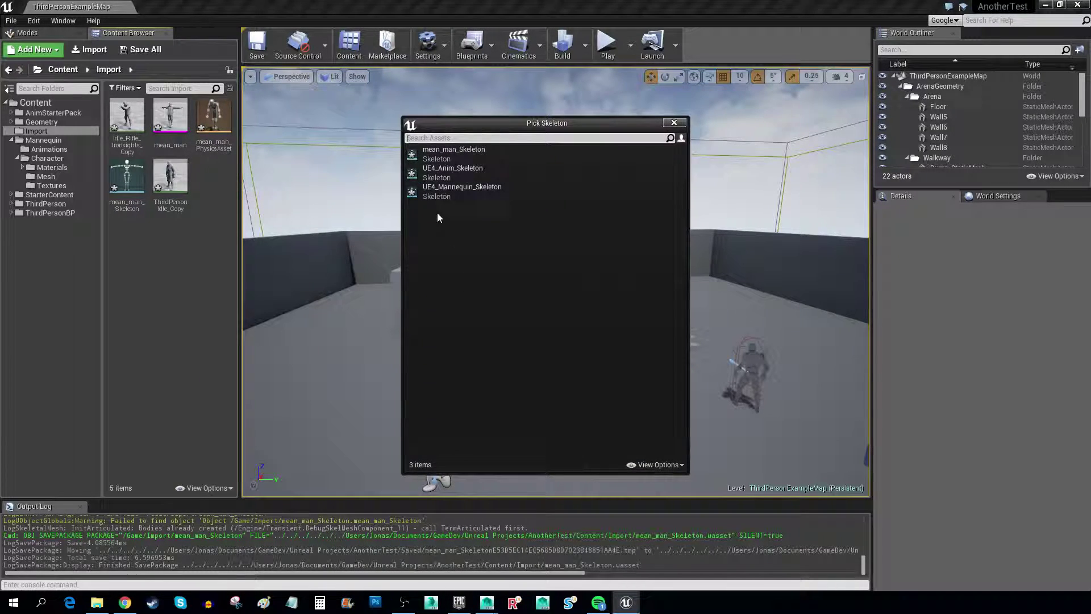
click(497, 151)
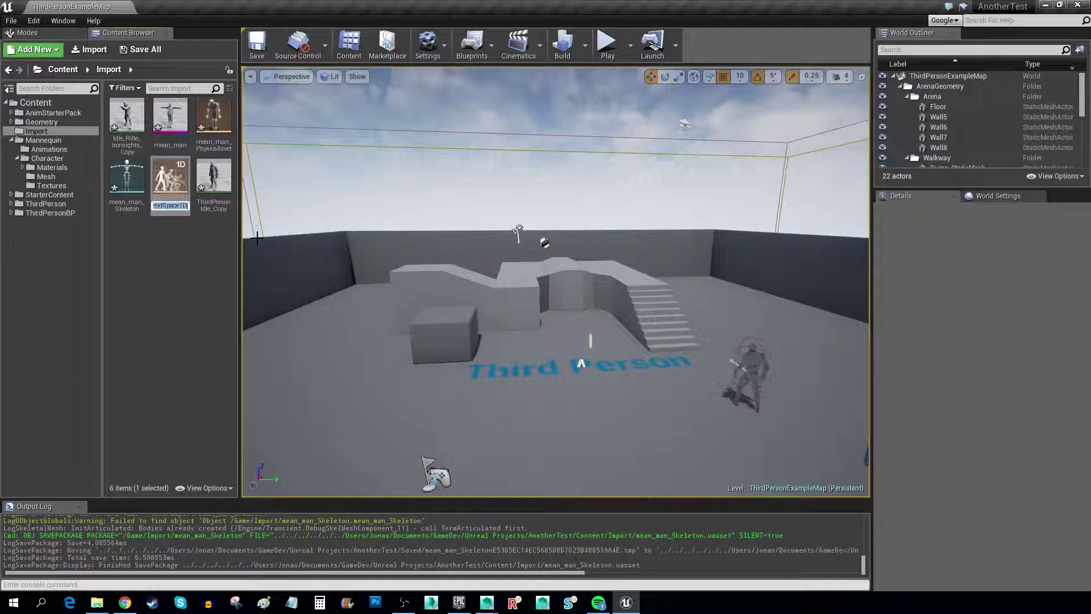
key(Return)
Step: In NewBlendSpace1D, place Idle_Rifle_Ironsights_Copy at X 100 and ThirdPersonIdle_Copy at X 0, preview the blend, and close the editor
double_click(171, 189)
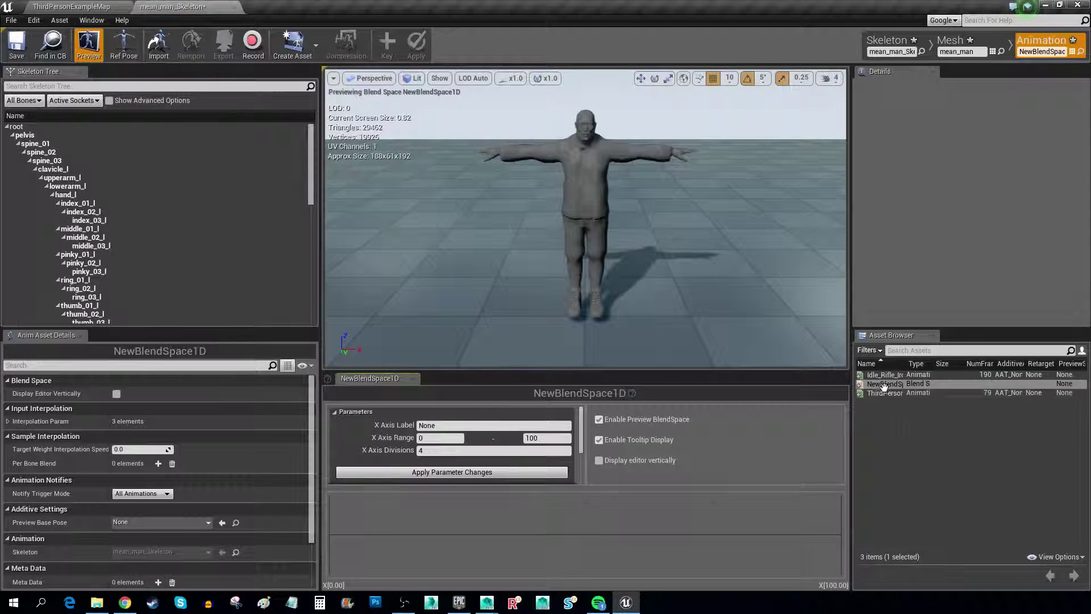
drag(883, 375, 841, 534)
drag(884, 393, 329, 534)
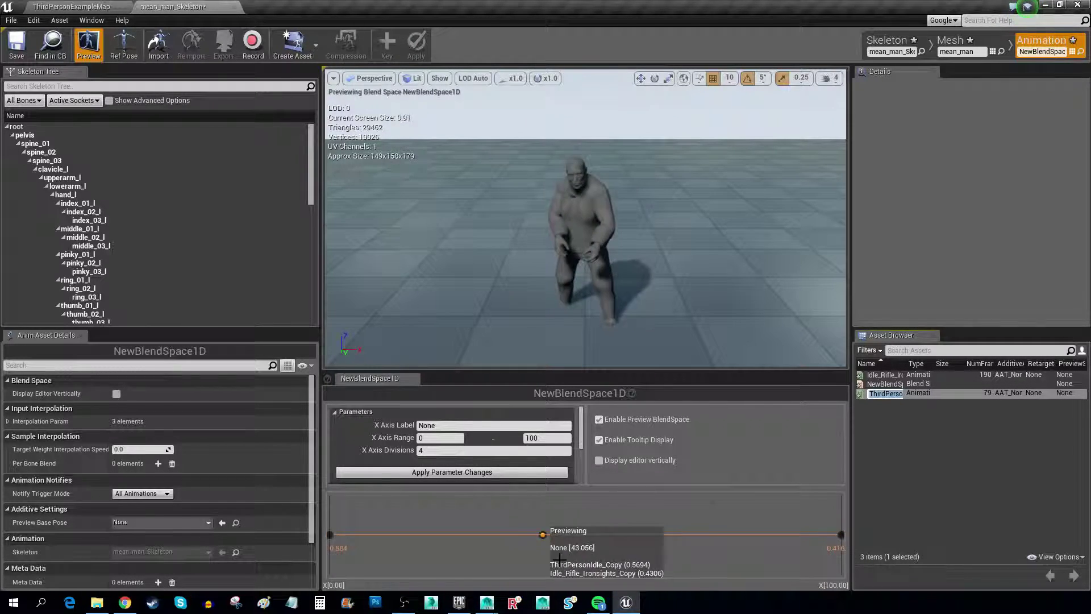
key(Escape)
click(241, 7)
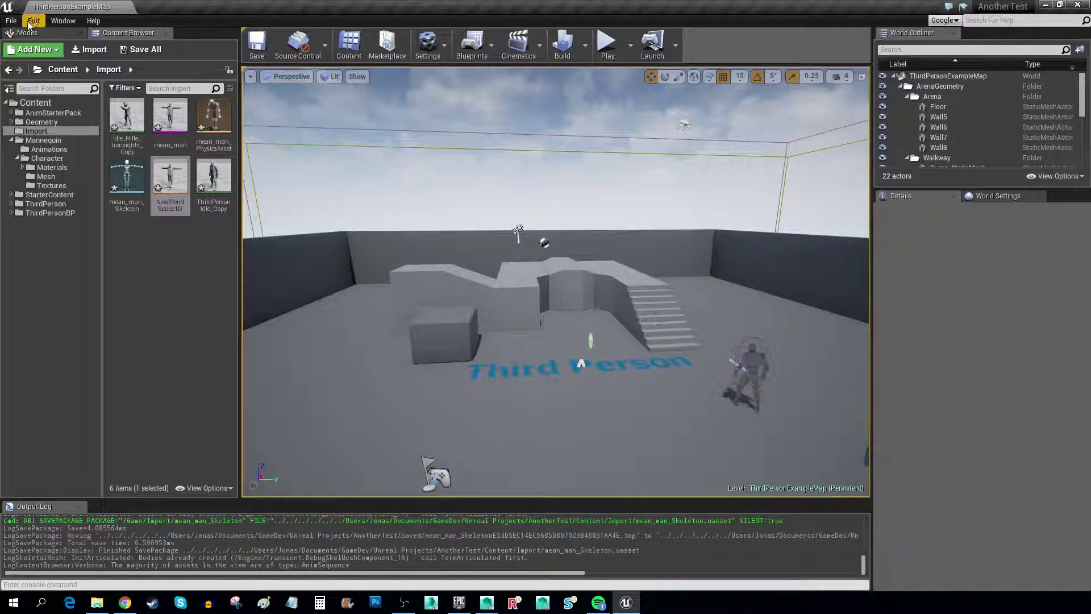
Step: Force delete the ThirdPersonIdle_Copy animation from the Import folder
click(126, 119)
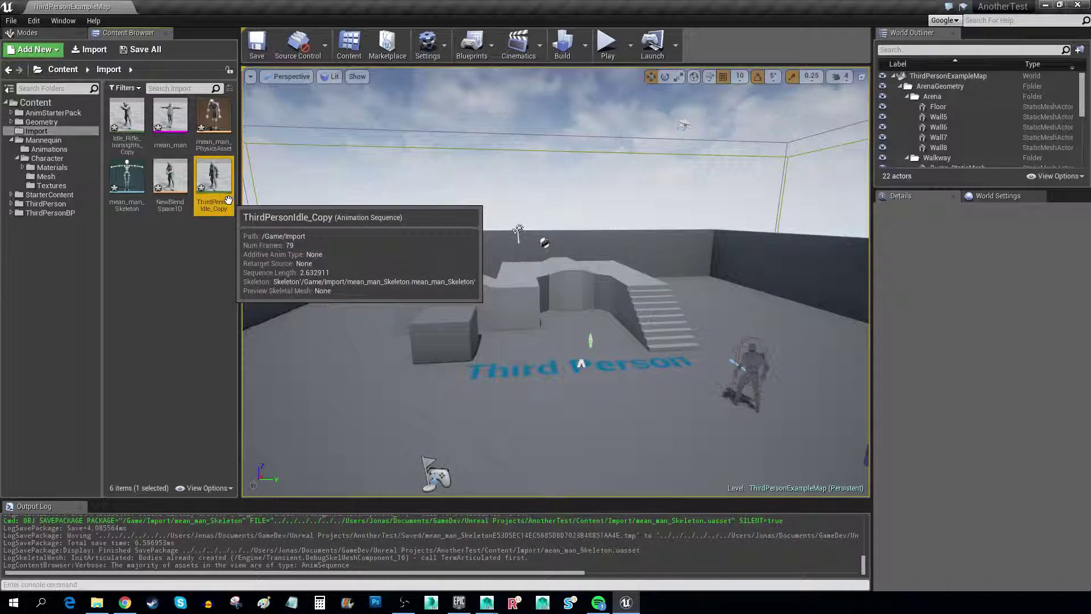
click(204, 200)
key(Delete)
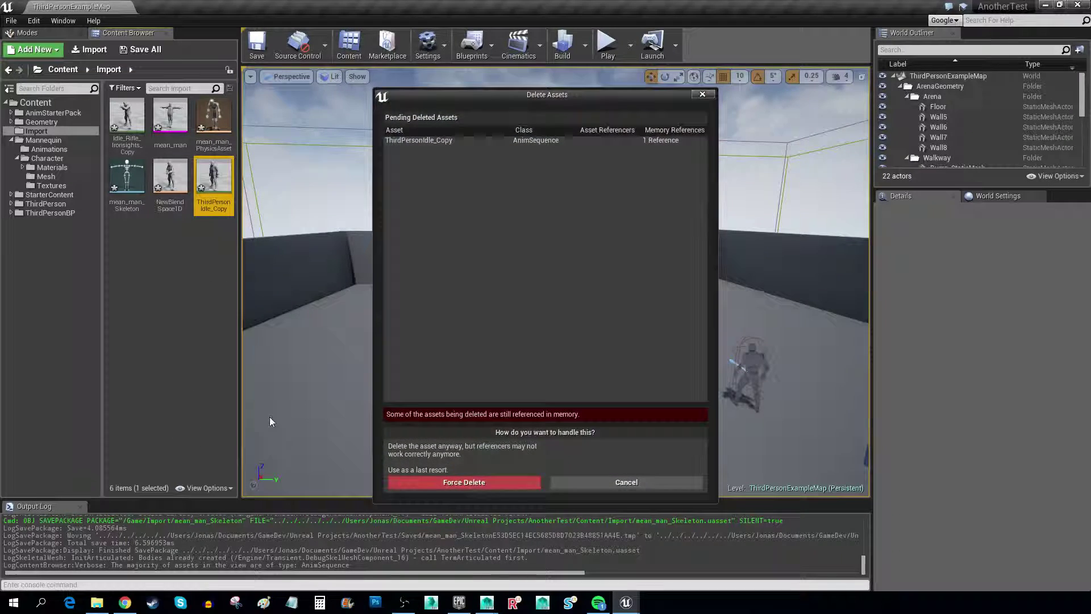
click(447, 481)
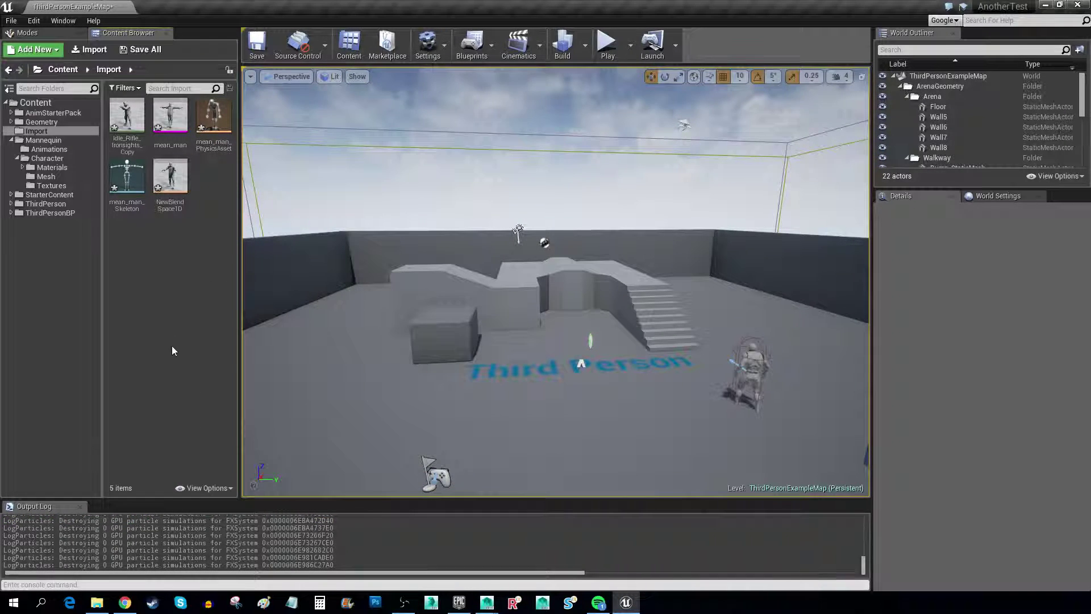
Step: Export ThirdPersonIdle from the Mannequin's Animations folder as an FBX file into the project's Content folder, cancelling the automatic import
click(54, 150)
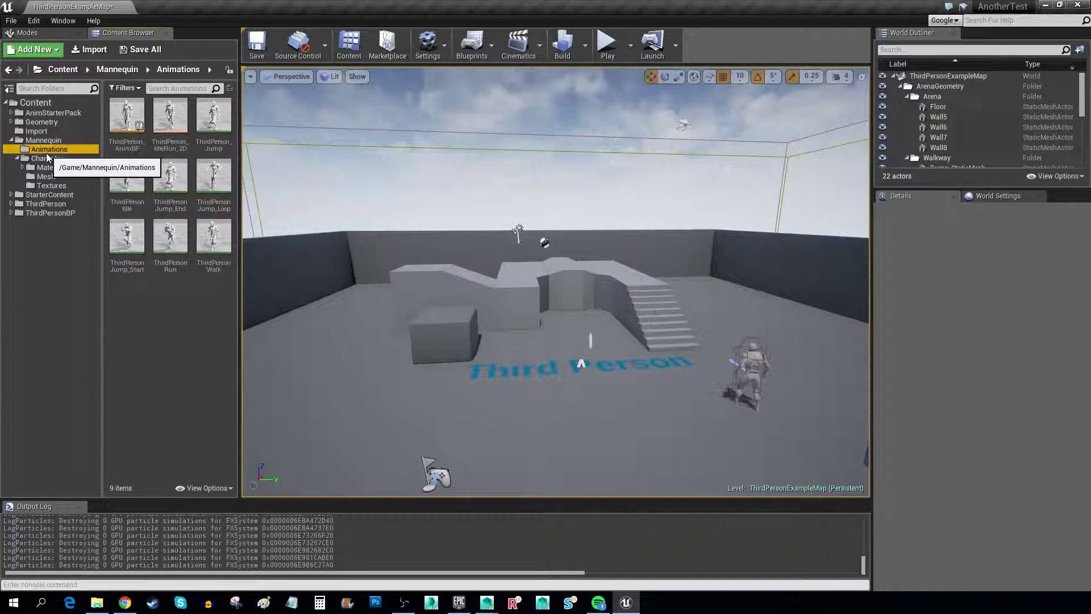
right_click(128, 180)
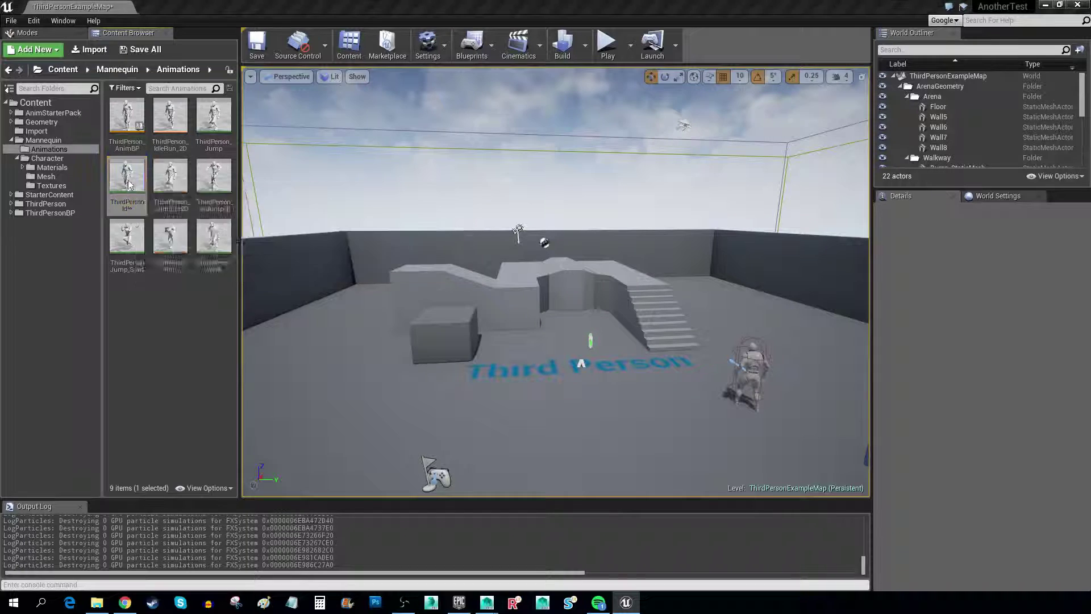
click(111, 302)
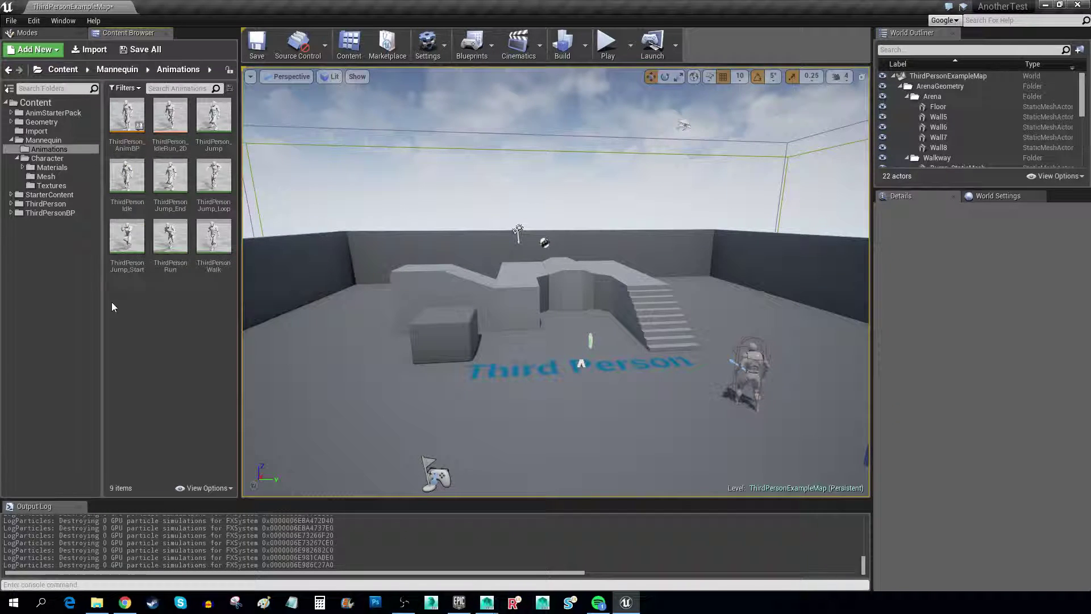
right_click(124, 174)
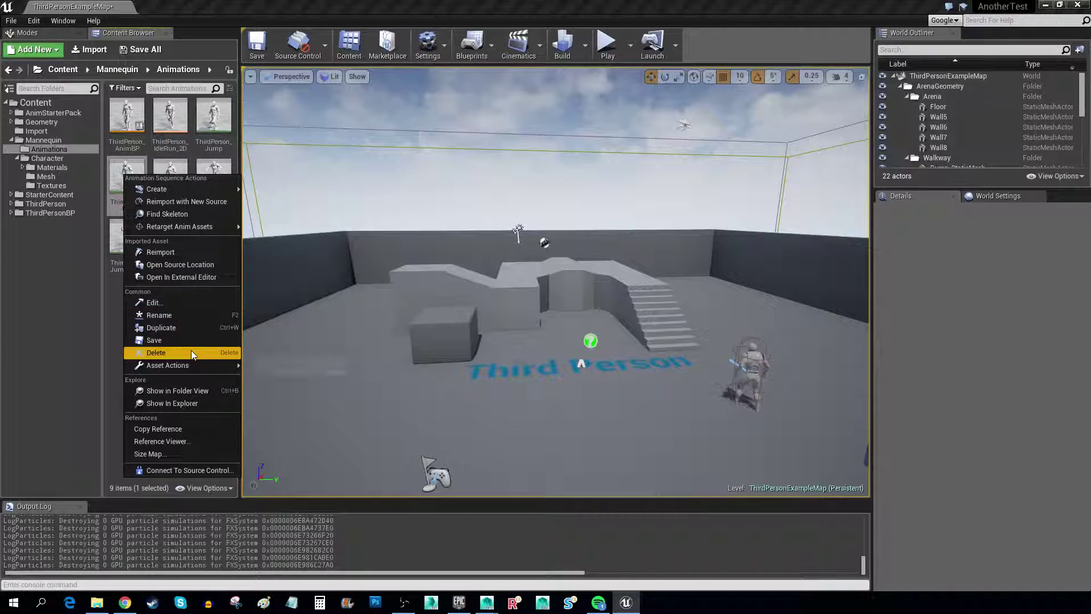
mouse_move(189, 363)
click(278, 416)
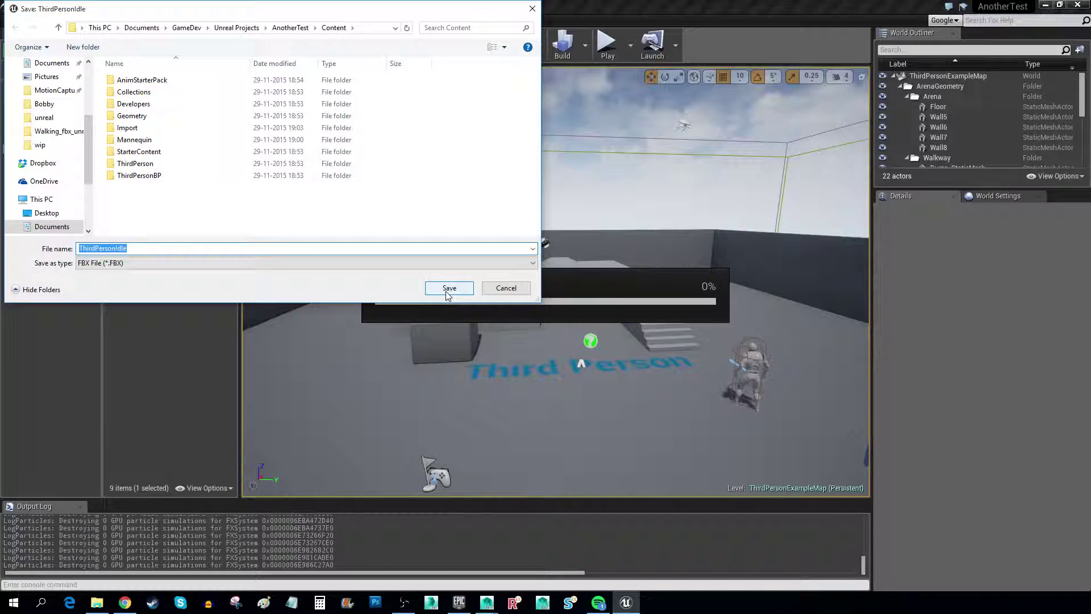
click(448, 288)
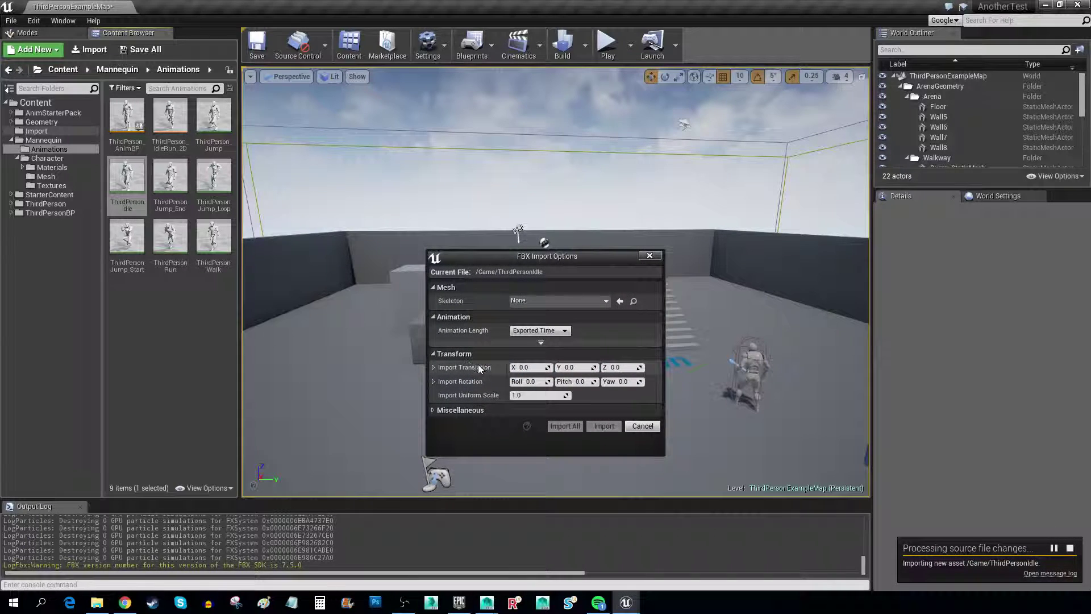
click(639, 427)
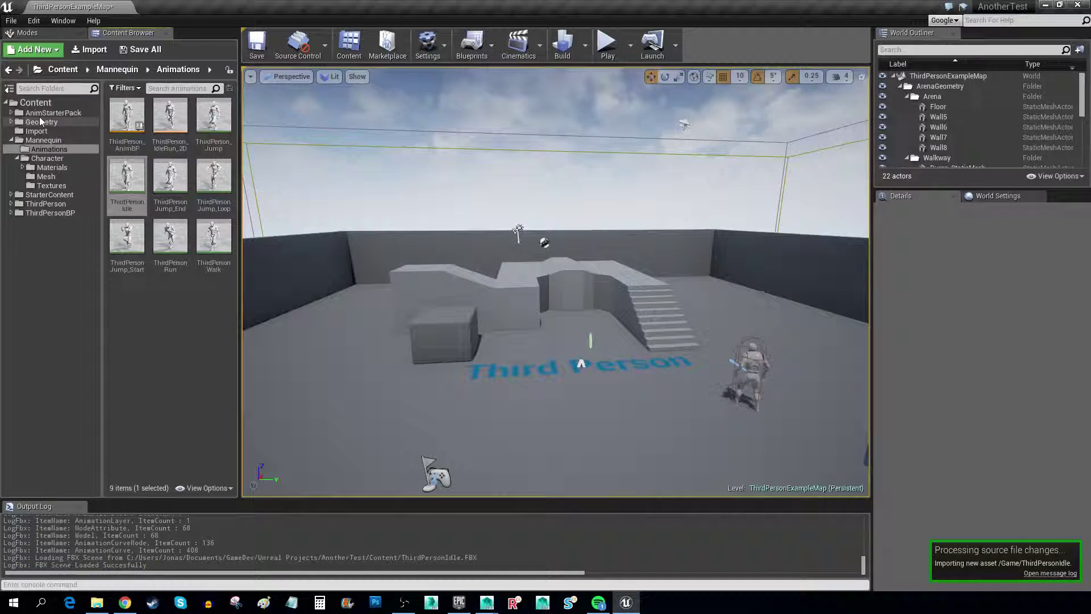
Step: Import the ThirdPersonIdle FBX file into the Import folder using mean_man_Skeleton and the default import options
click(44, 131)
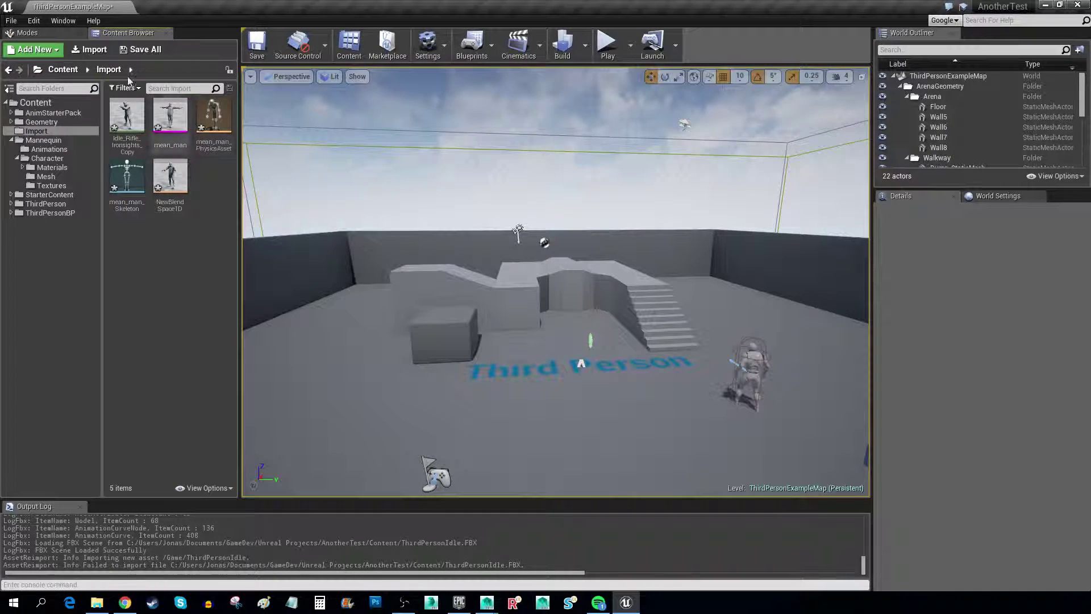
click(89, 50)
click(174, 187)
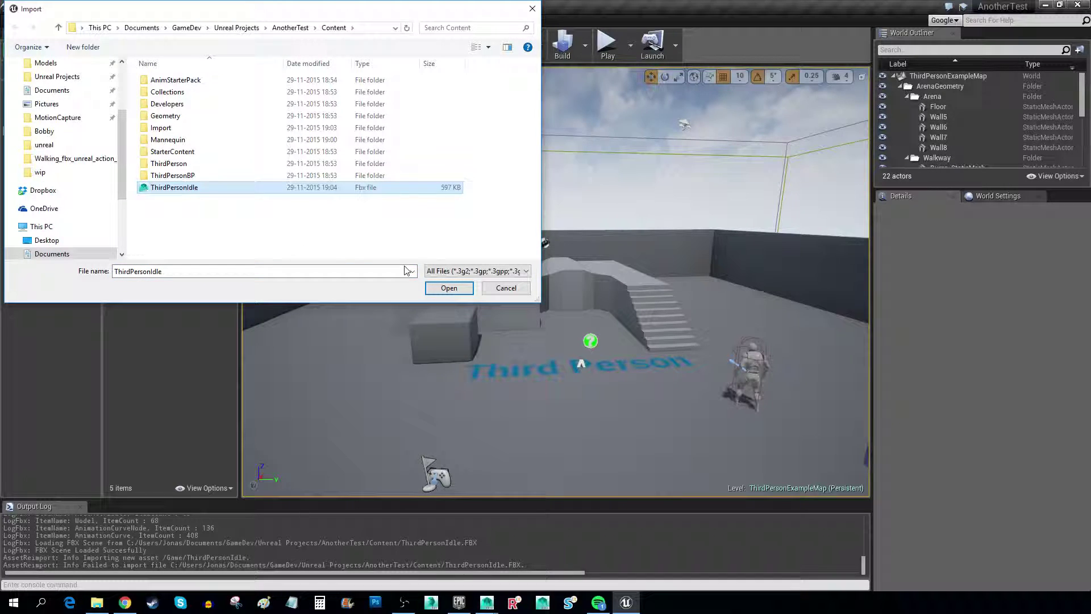
click(448, 288)
click(551, 300)
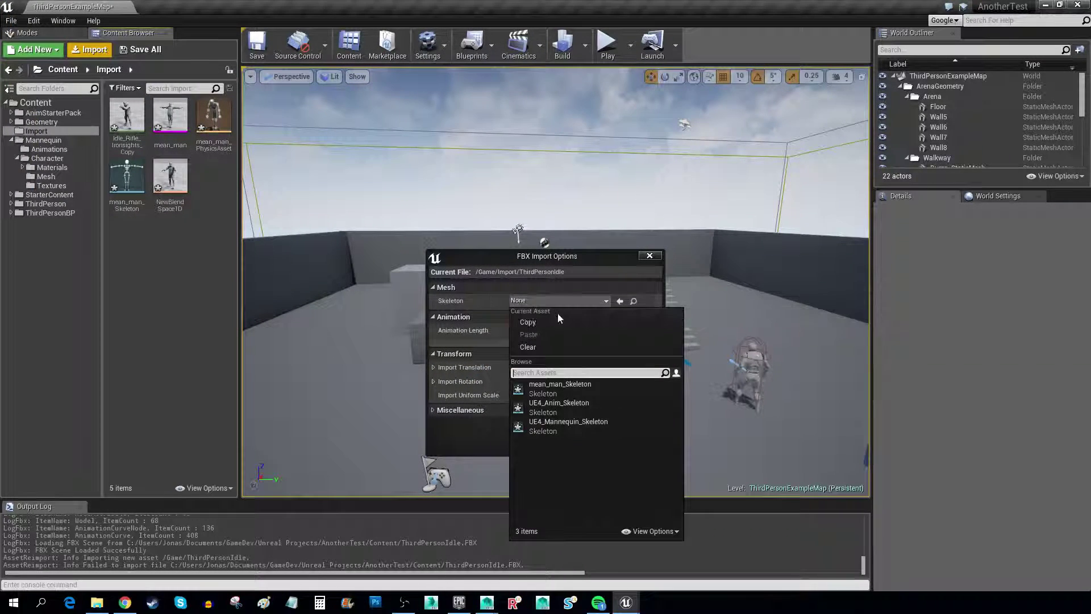
click(570, 390)
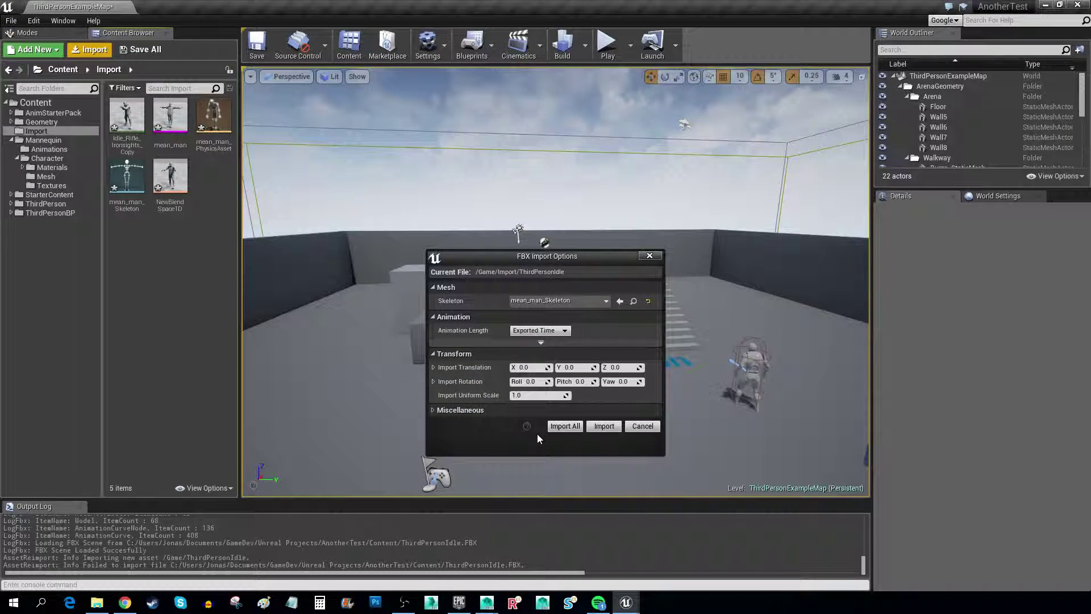
click(604, 427)
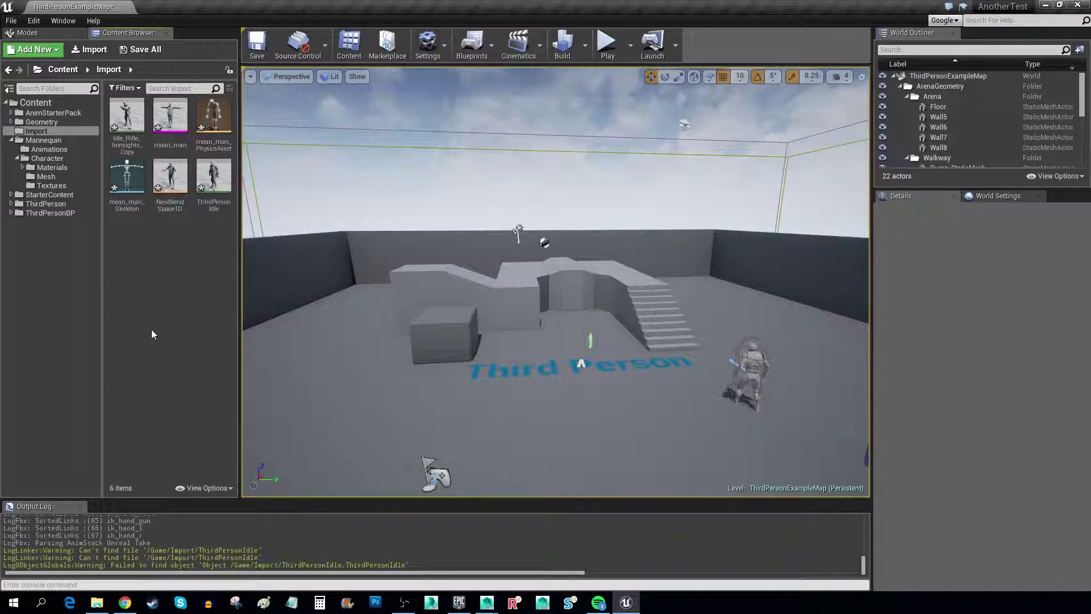
Step: Reopen NewBlendSpace1D, widen the asset list's name column, and place the imported ThirdPersonIdle at X 0
mouse_move(211, 197)
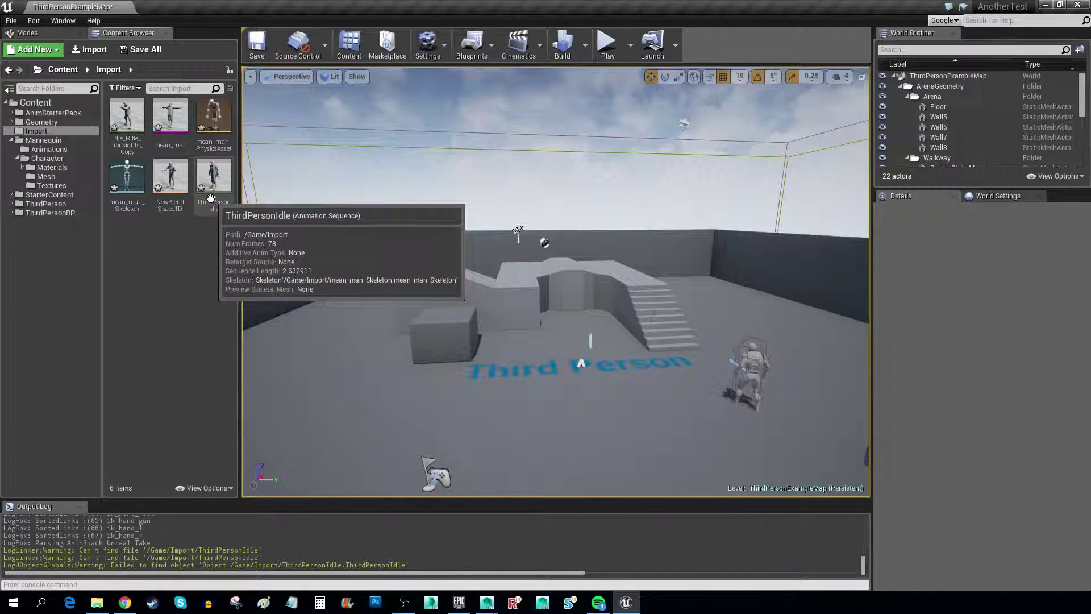
double_click(170, 180)
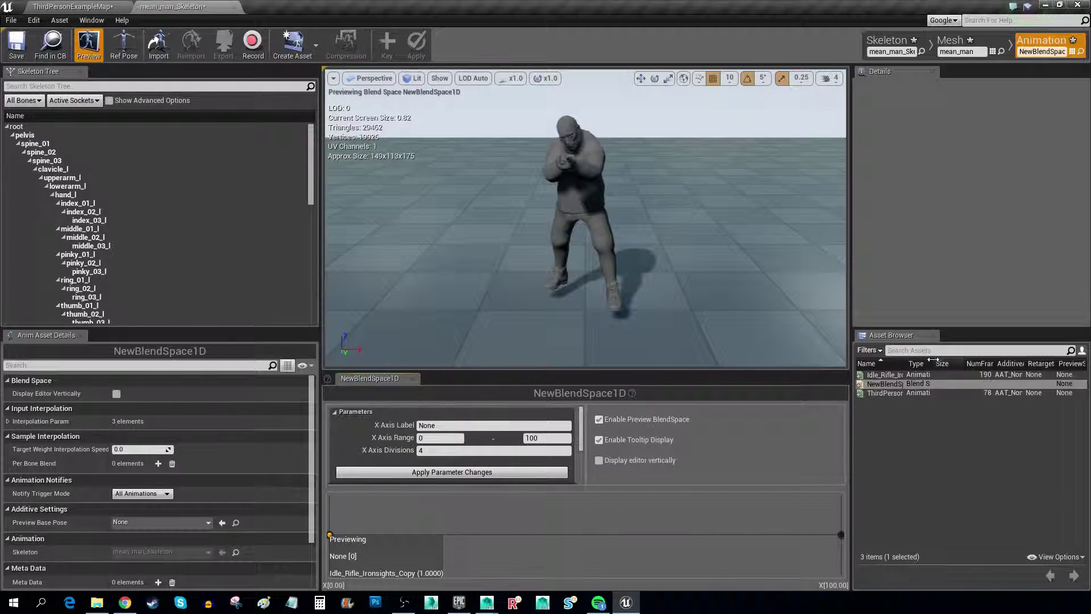
drag(905, 363, 993, 371)
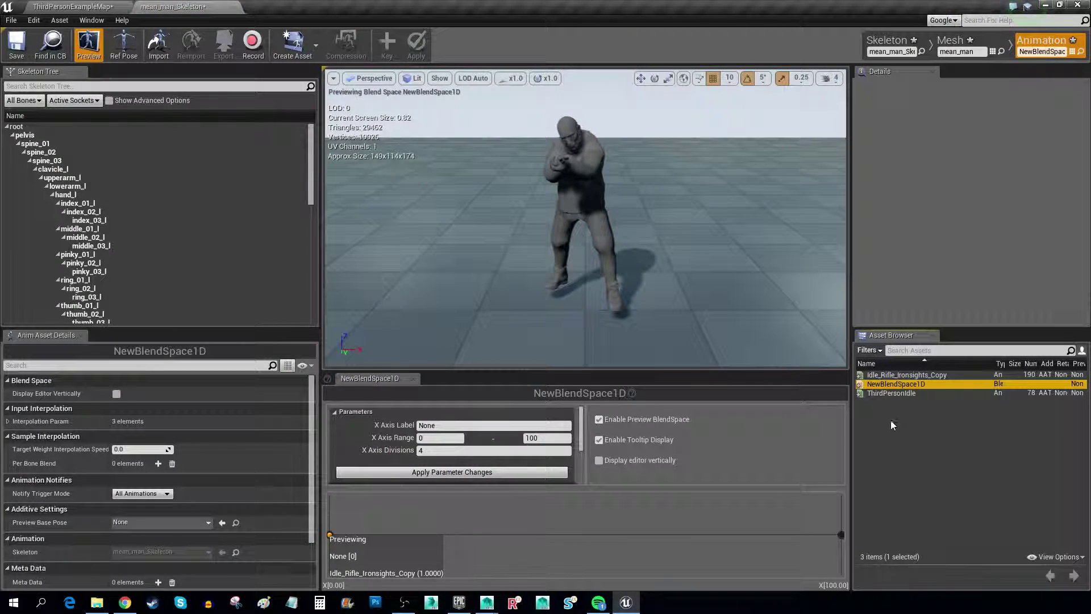
click(892, 393)
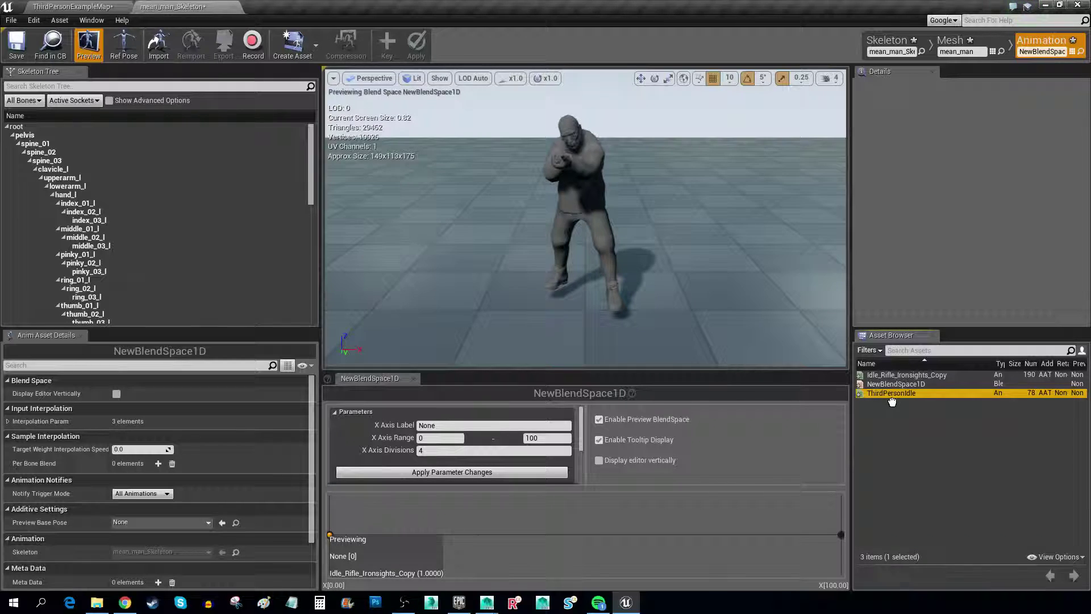
drag(891, 401, 330, 535)
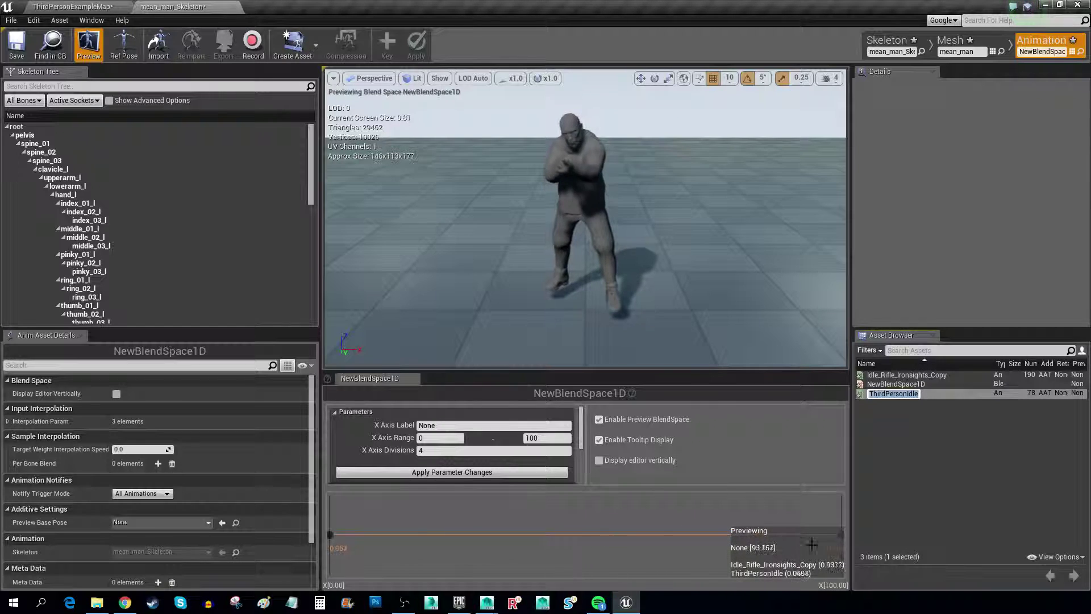
Step: Focus on the root bone in the blend space preview, examine its position relative to the feet, and close the editor
click(23, 128)
key(f)
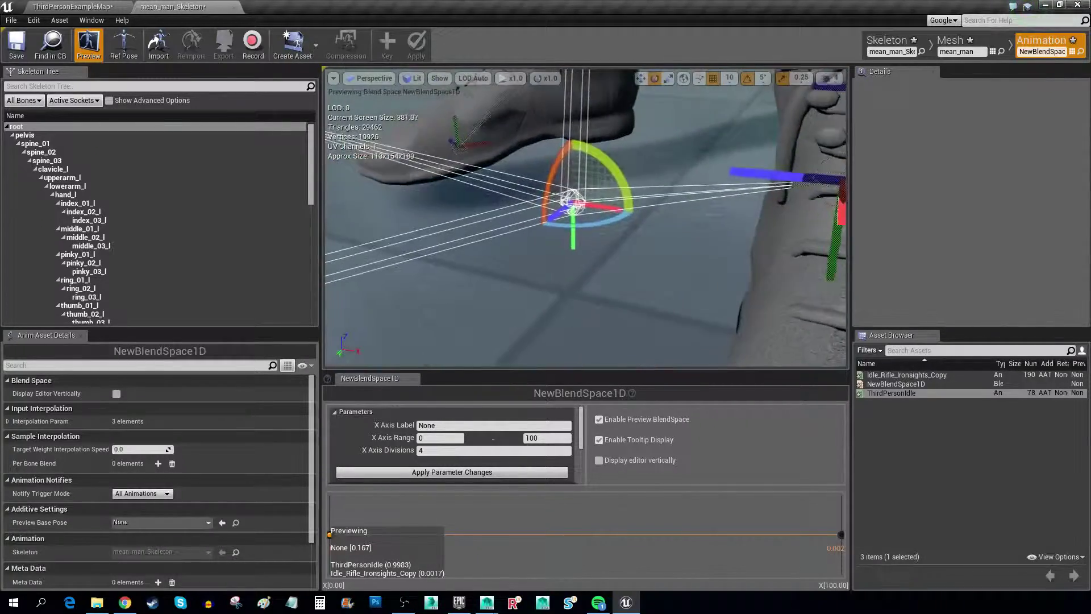
right_drag(585, 217, 560, 224)
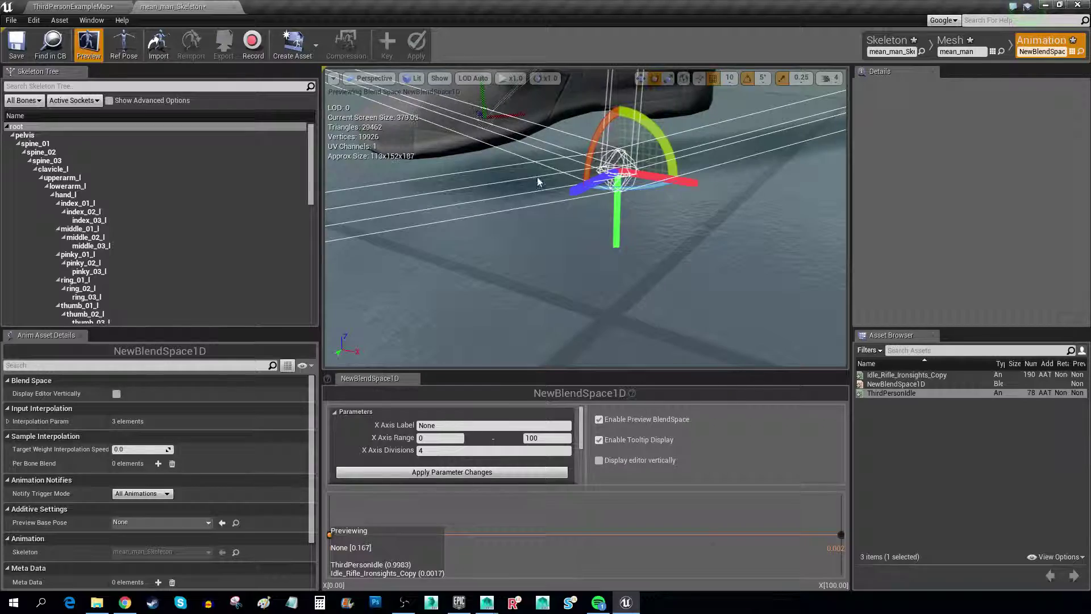
right_drag(617, 250, 591, 243)
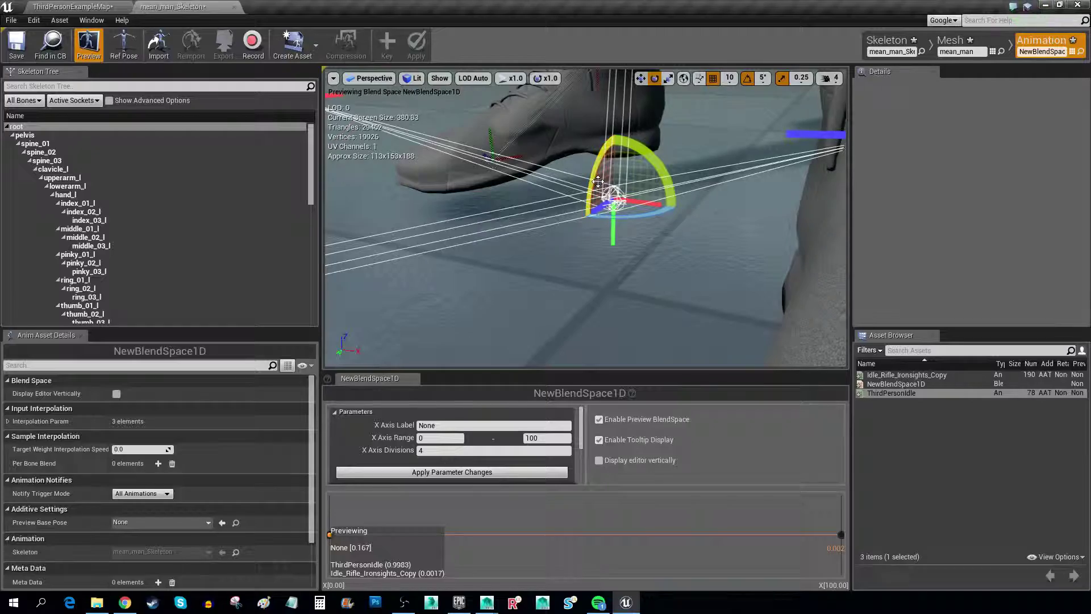
drag(645, 245, 645, 246)
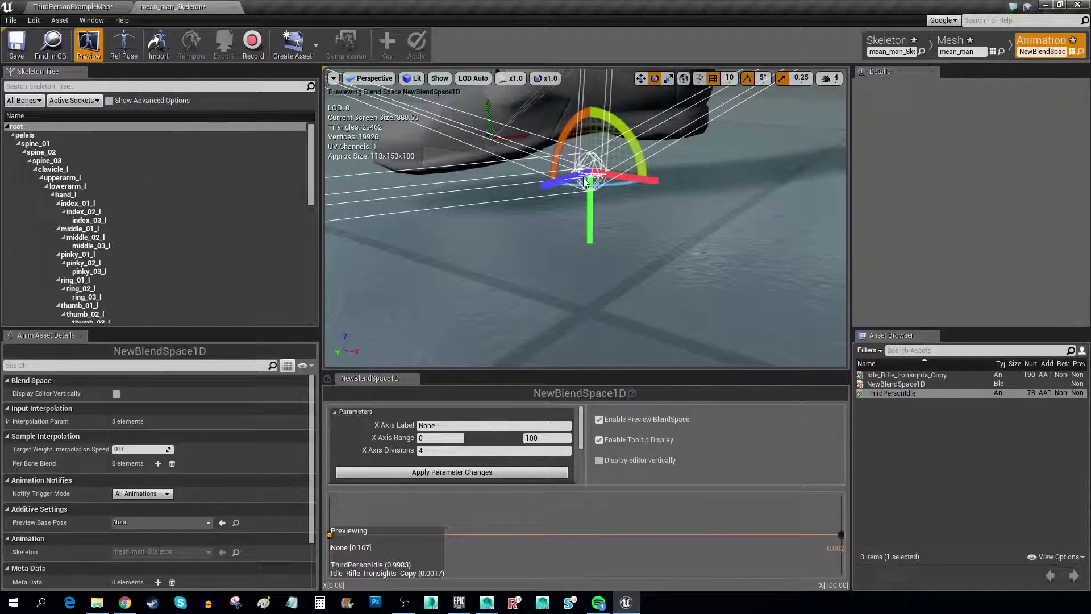
click(234, 8)
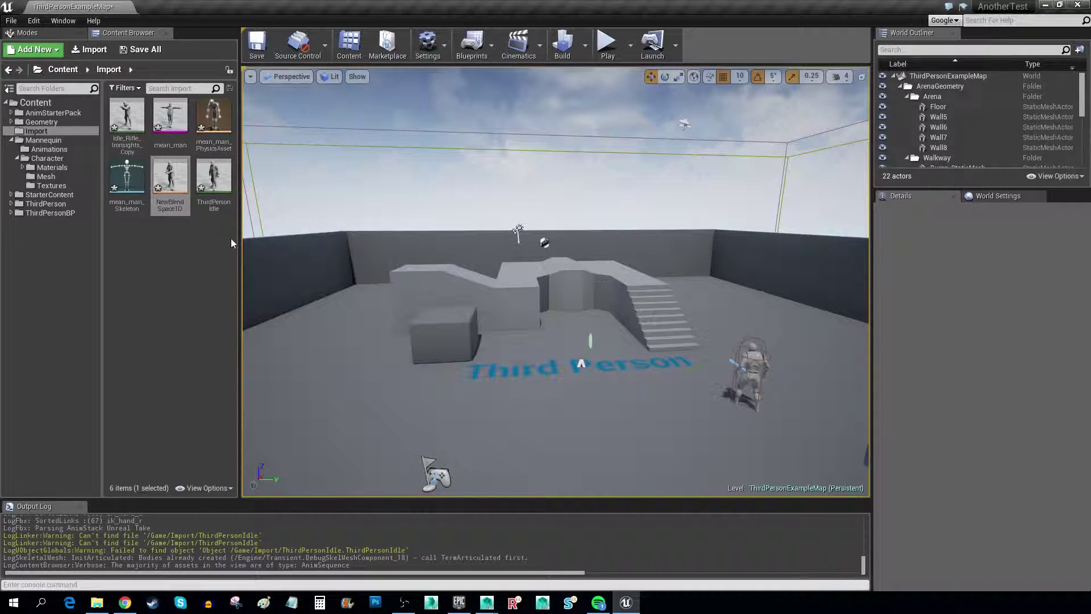
Step: Open Idle_Rifle_Ironsights_Copy, focus on the root bone, and examine how the feet sit relative to it and the floor
double_click(127, 117)
click(61, 127)
key(f)
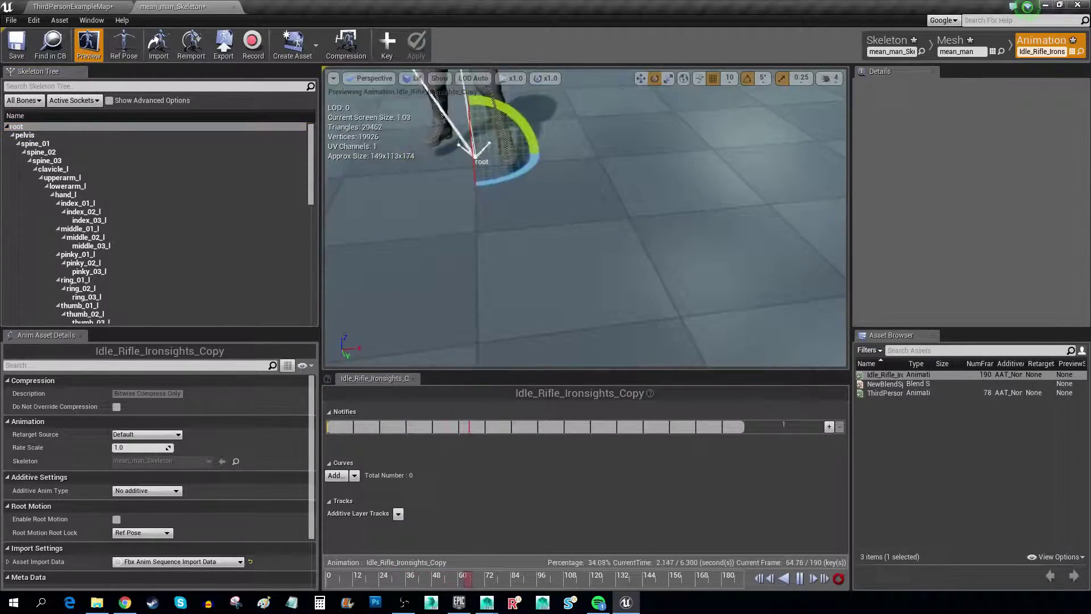
right_drag(585, 218, 568, 170)
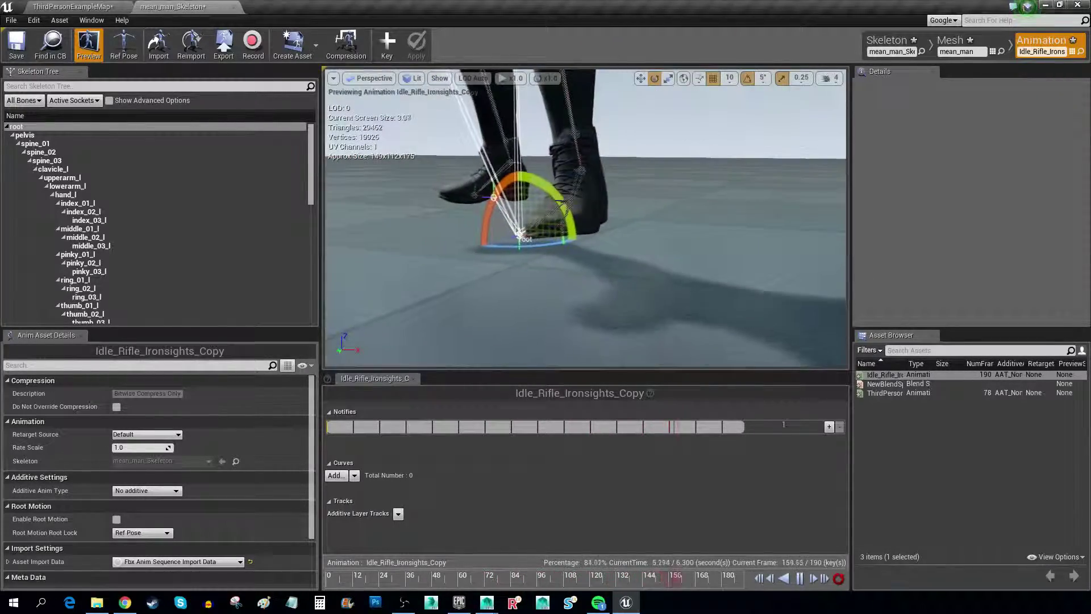
key(w)
mouse_move(585, 218)
right_down()
mouse_move(624, 203)
mouse_move(587, 215)
right_up()
key(s)
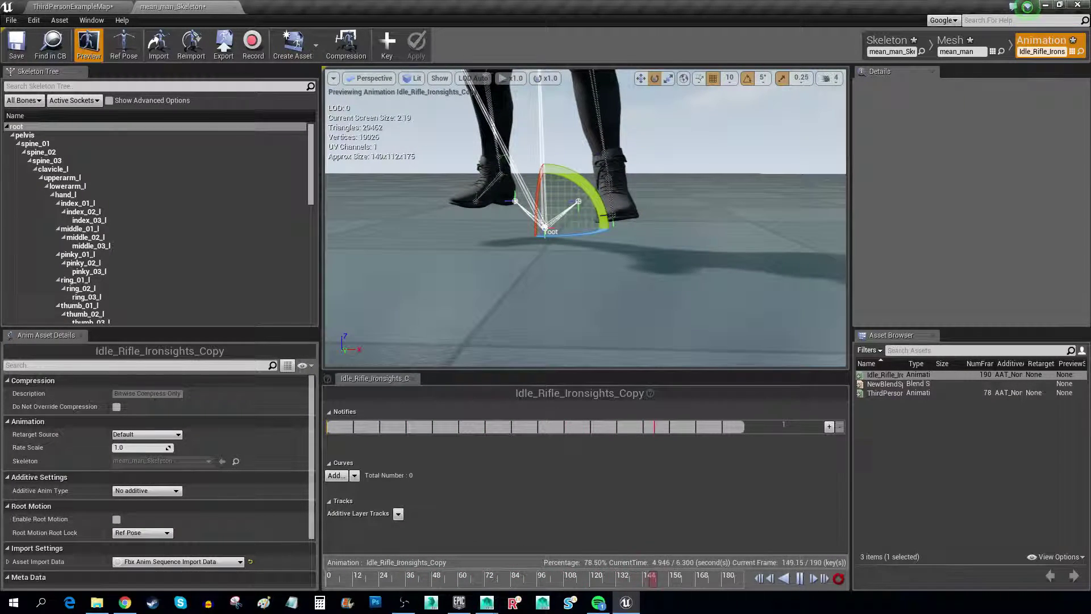
Step: Inspect the root bone up close in Idle_Rifle_Ironsights_Copy and compare its height with the floor and the feet
scroll(585, 216, up, 4)
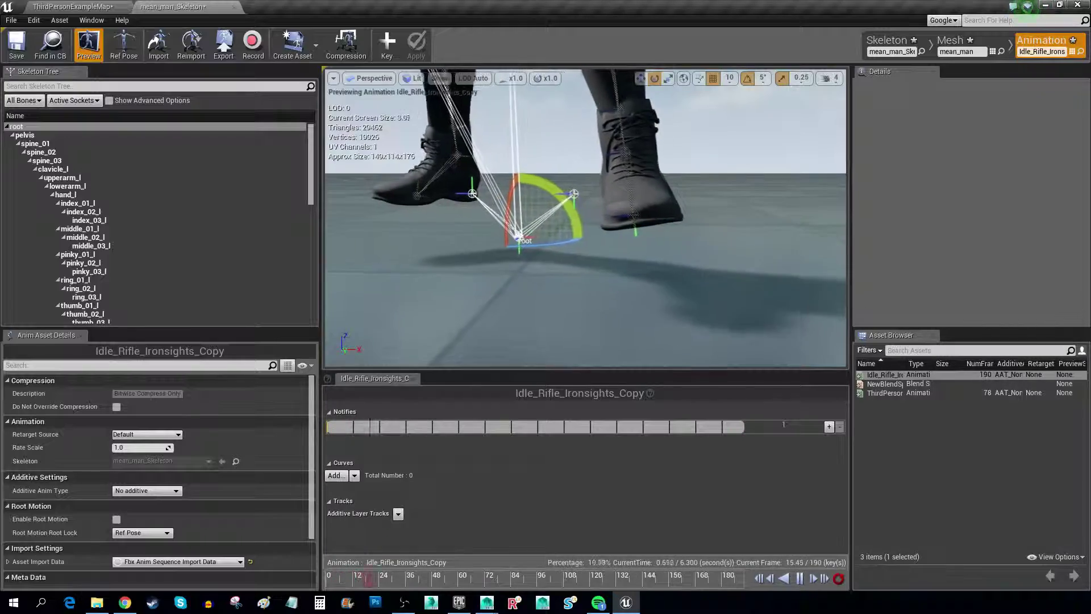
scroll(585, 216, up, 5)
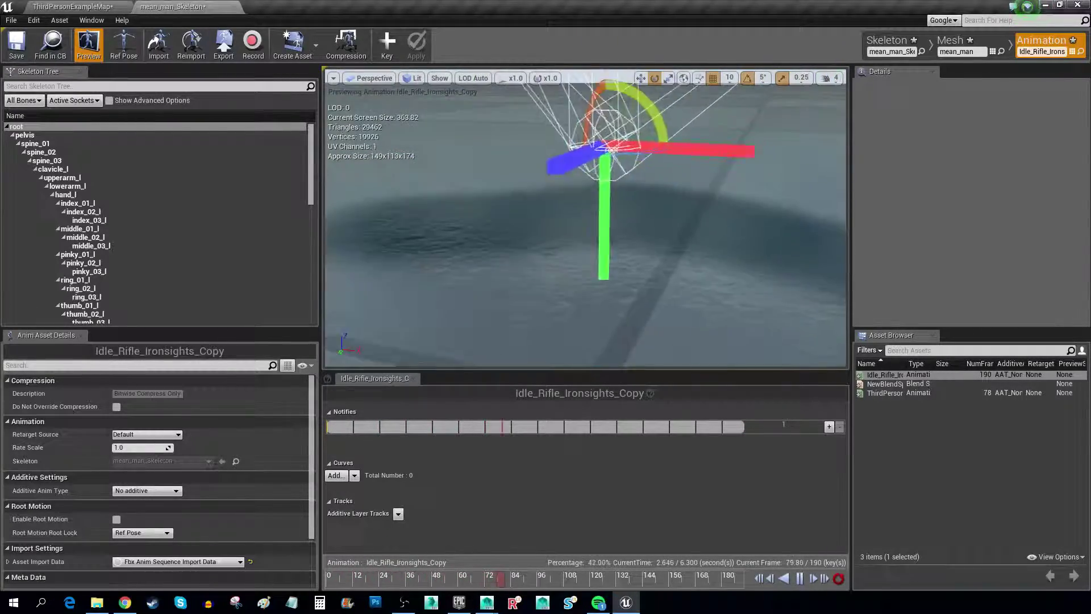
right_drag(585, 216, 616, 221)
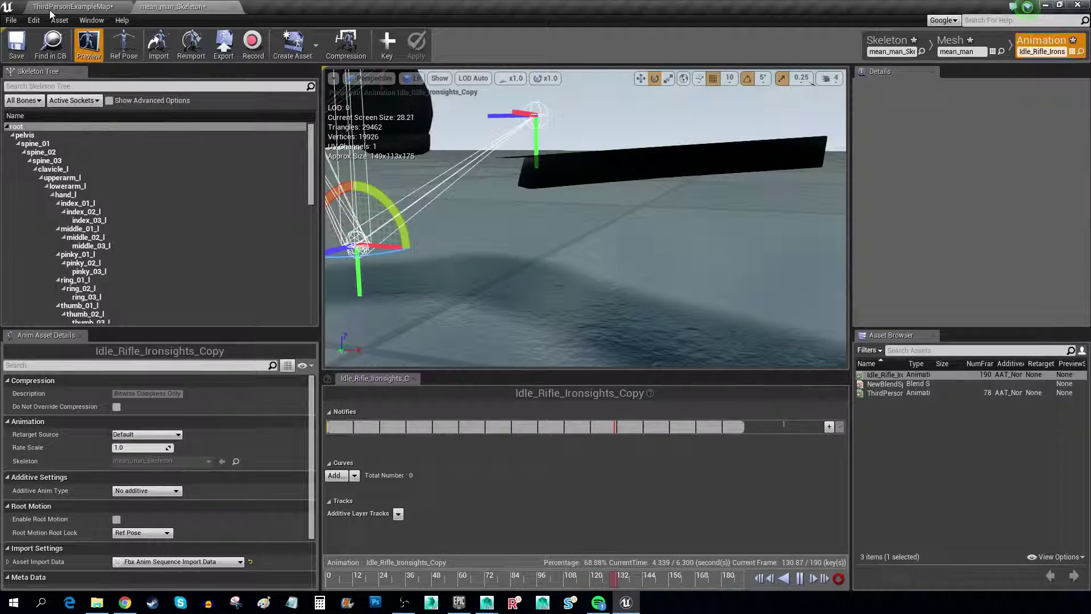
Step: Reopen NewBlendSpace1D and examine the feet and root bone while previewing the blend near the ThirdPersonIdle end
click(81, 7)
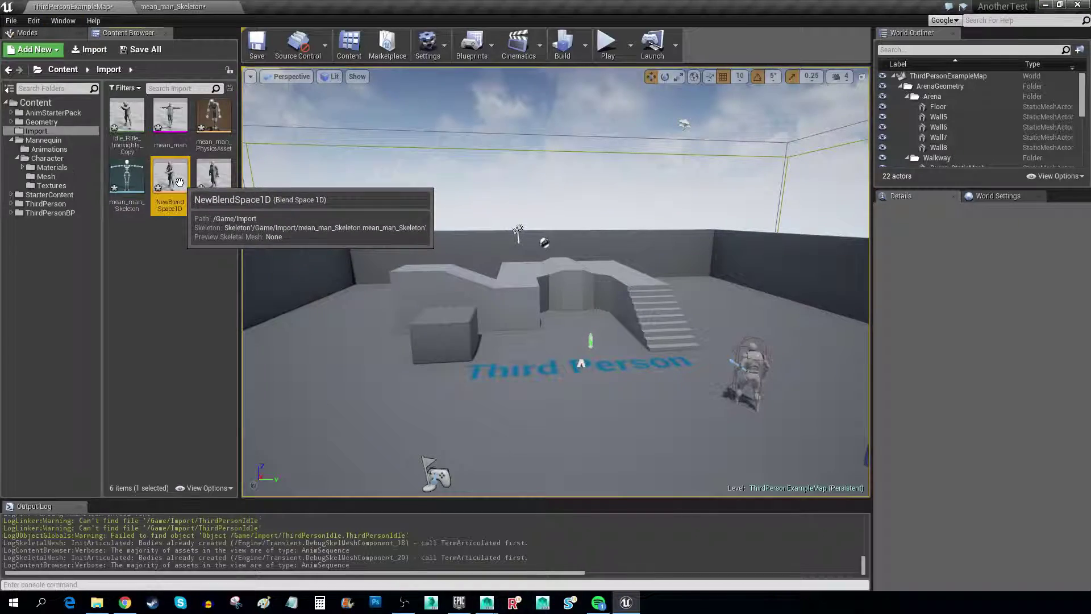
double_click(168, 182)
right_drag(437, 350, 439, 364)
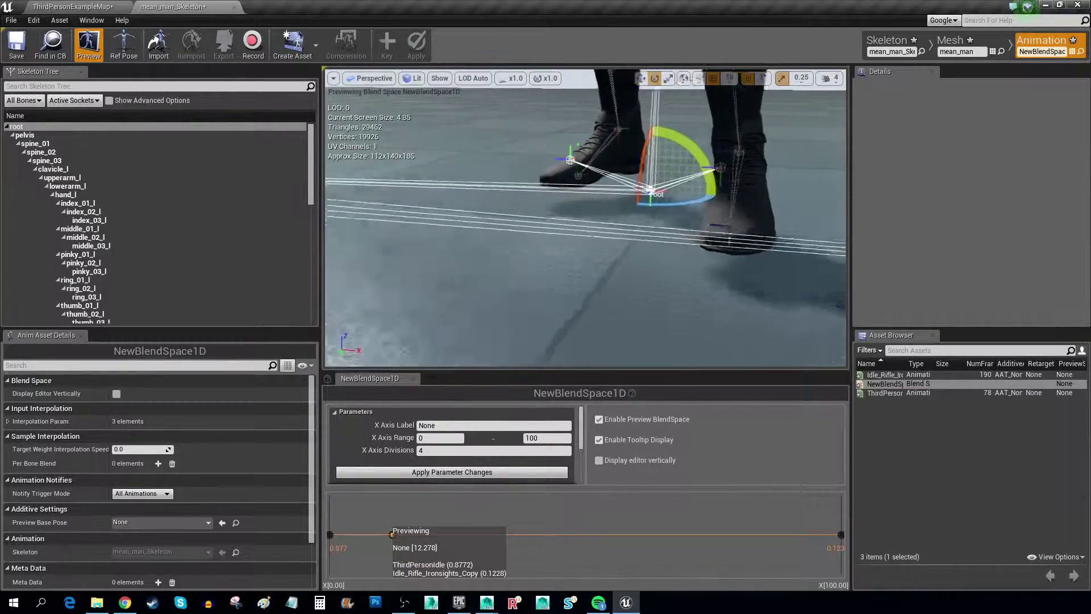
right_drag(585, 222, 426, 193)
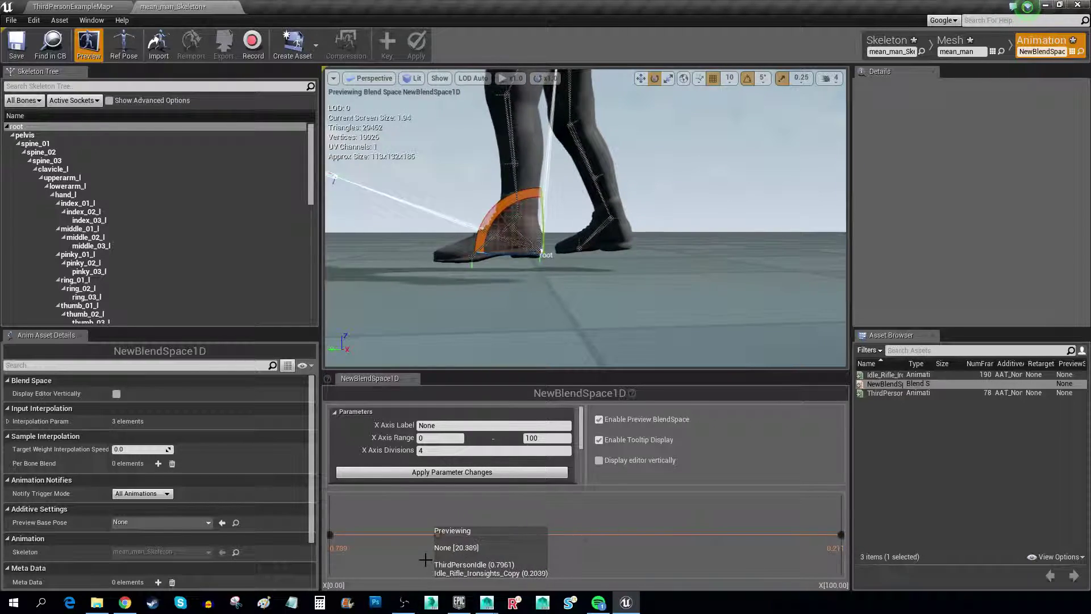
scroll(469, 183, down, 5)
mouse_move(469, 183)
right_down()
mouse_move(432, 103)
mouse_move(443, 285)
mouse_move(469, 209)
mouse_move(443, 209)
mouse_move(472, 154)
mouse_move(477, 171)
right_up()
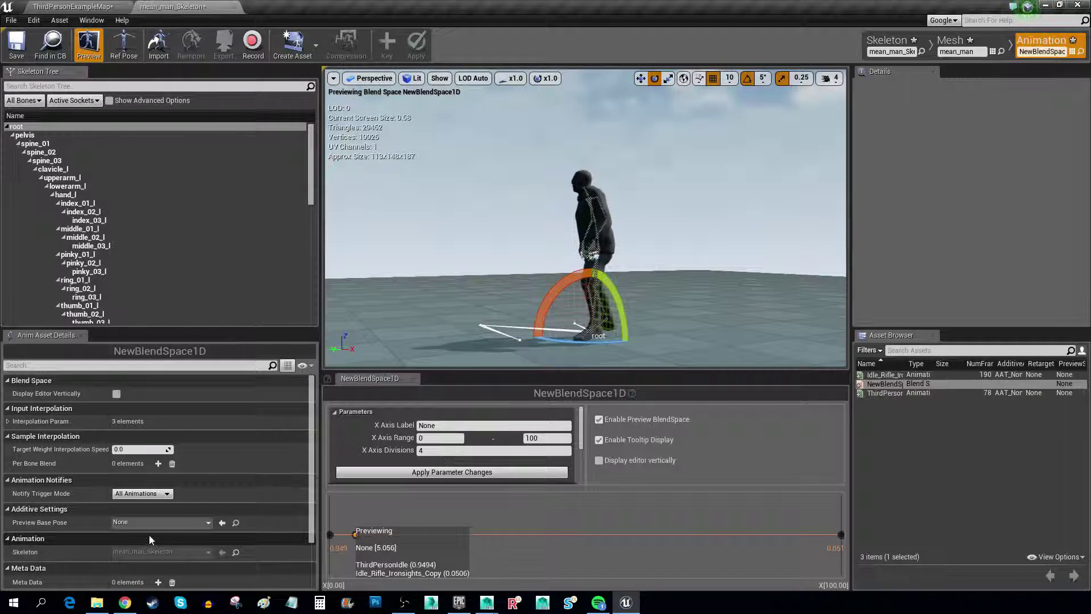
Step: Open the imported ThirdPersonIdle animation and review the import settings in its asset import data
click(62, 8)
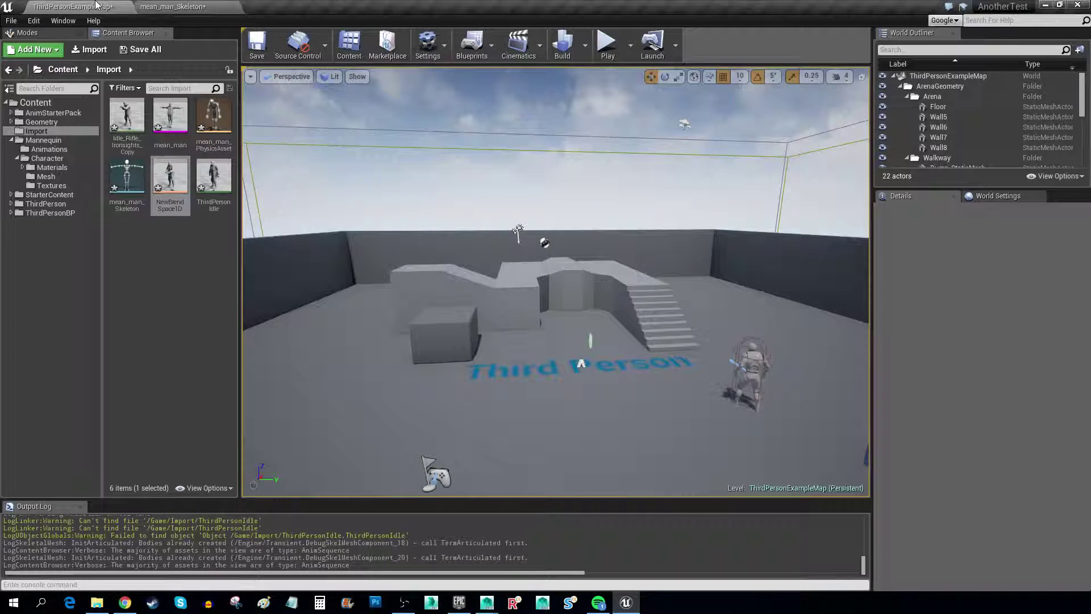
mouse_move(221, 182)
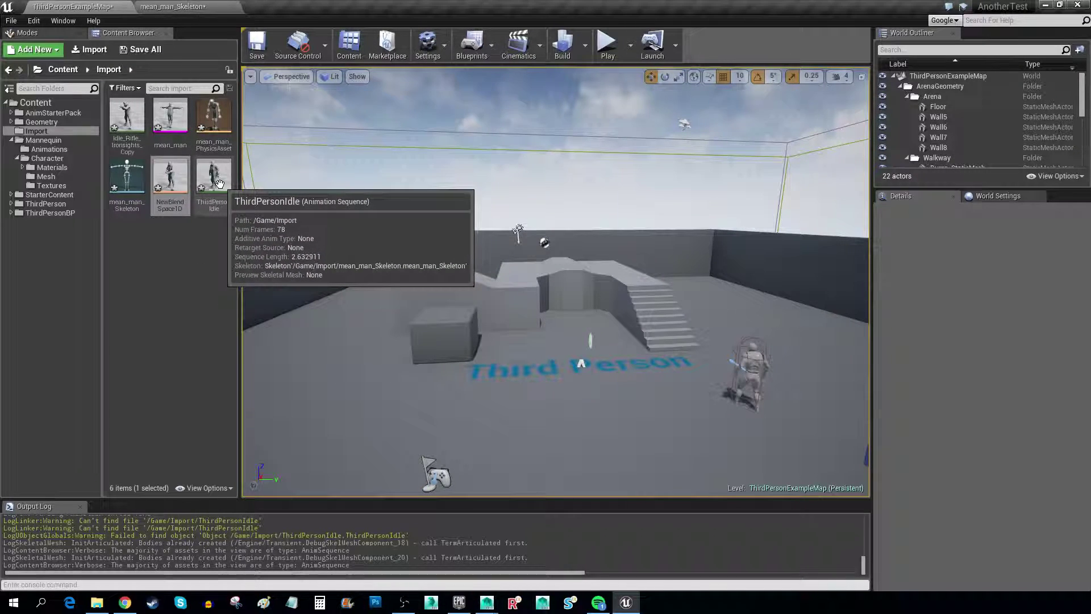
double_click(220, 183)
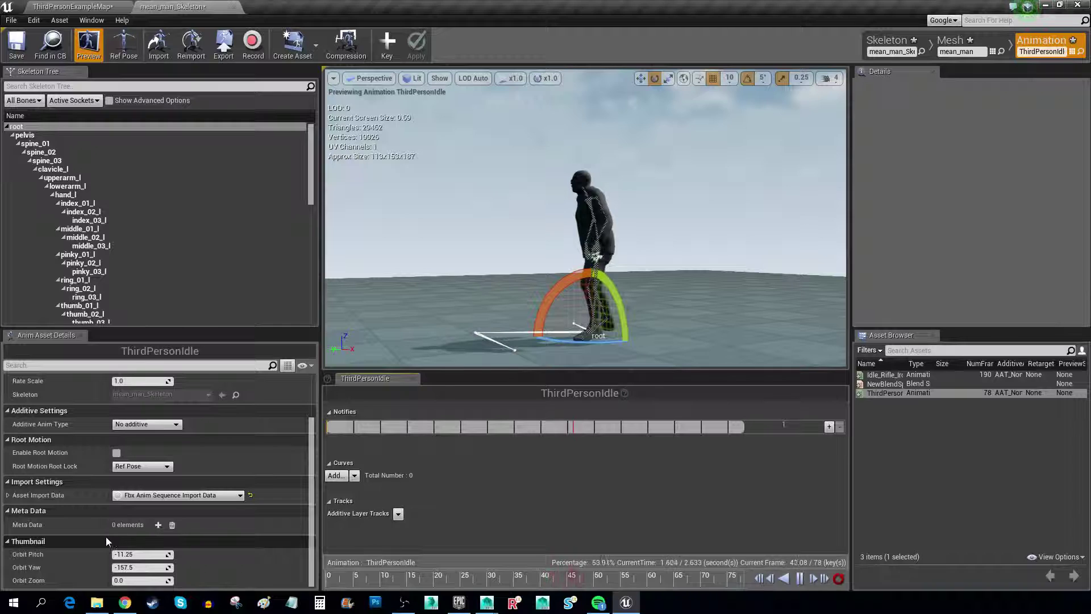
click(9, 495)
click(19, 510)
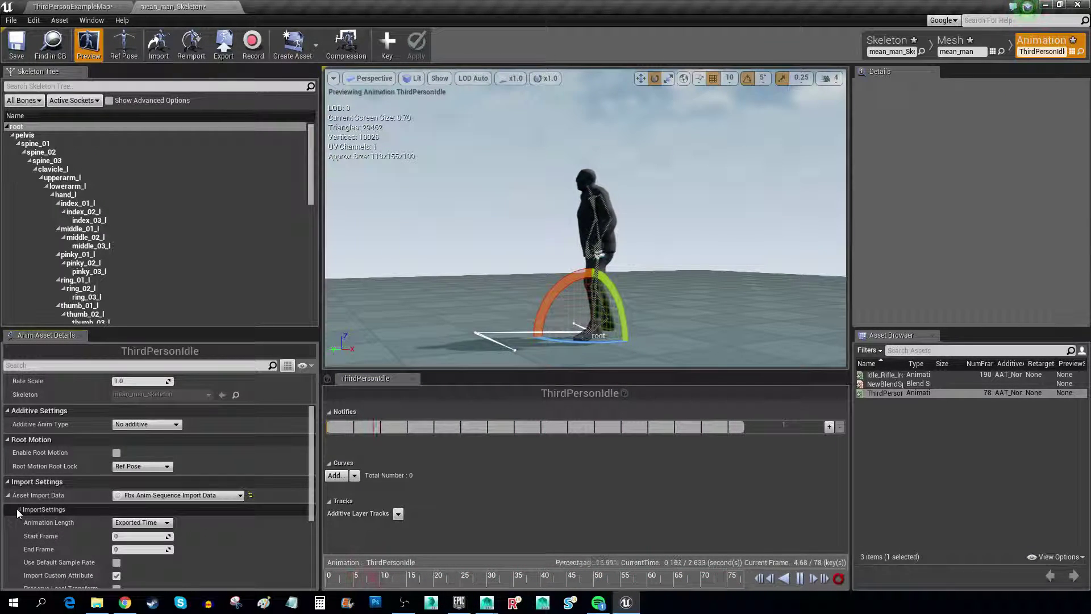
scroll(103, 534, down, 3)
scroll(81, 537, up, 2)
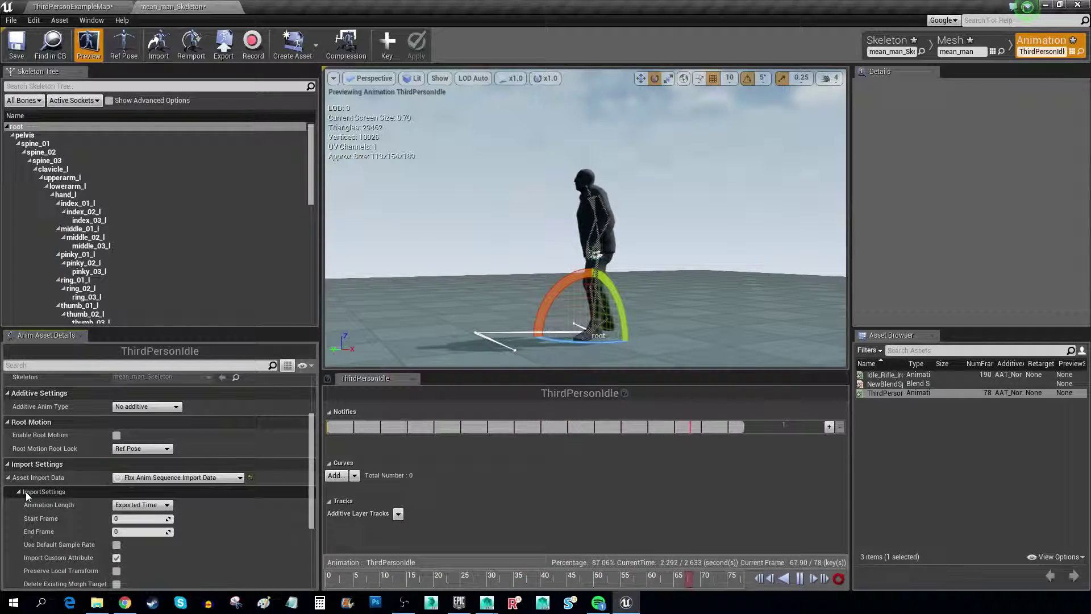
Step: Set ThirdPersonIdle's import translation Z to 10.0, reimport the animation, and check the character's height in the preview
click(19, 492)
click(18, 505)
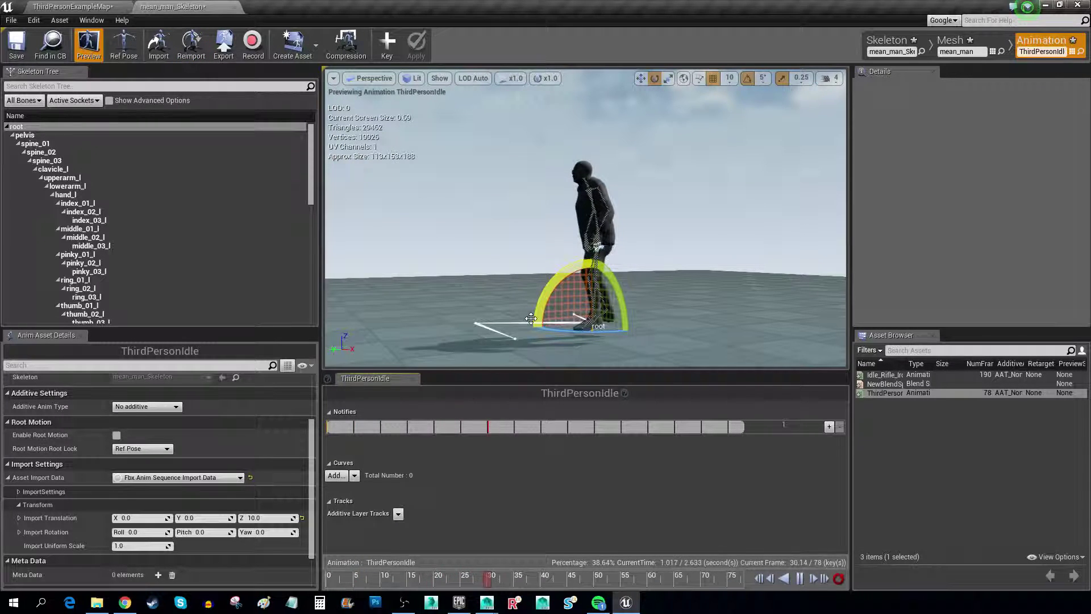
right_drag(591, 227, 631, 264)
drag(398, 215, 392, 215)
Step: Reopen NewBlendSpace1D, preview the blend between ThirdPersonIdle and Idle_Rifle_Ironsights_Copy, and save and close the blend space
click(51, 7)
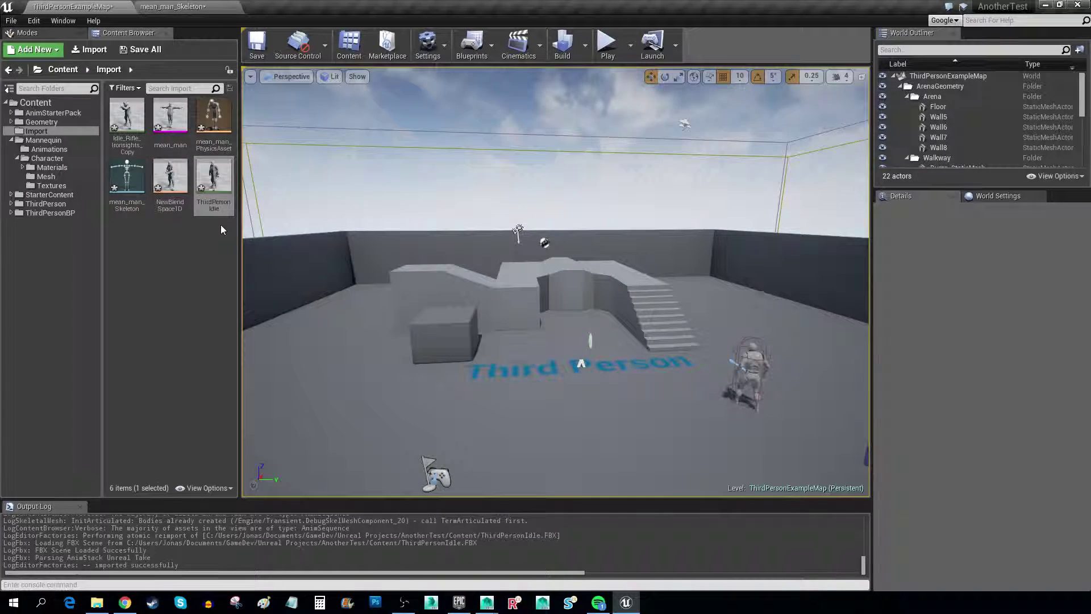
double_click(170, 177)
right_drag(586, 227, 577, 199)
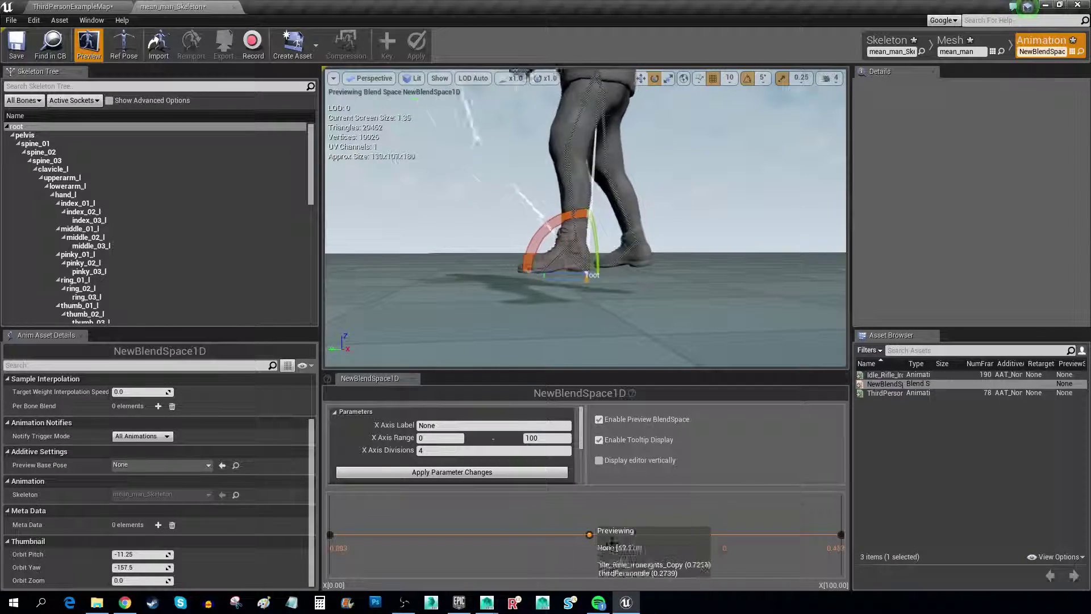
mouse_move(423, 190)
right_down()
mouse_move(378, 178)
mouse_move(393, 222)
mouse_move(410, 227)
right_up()
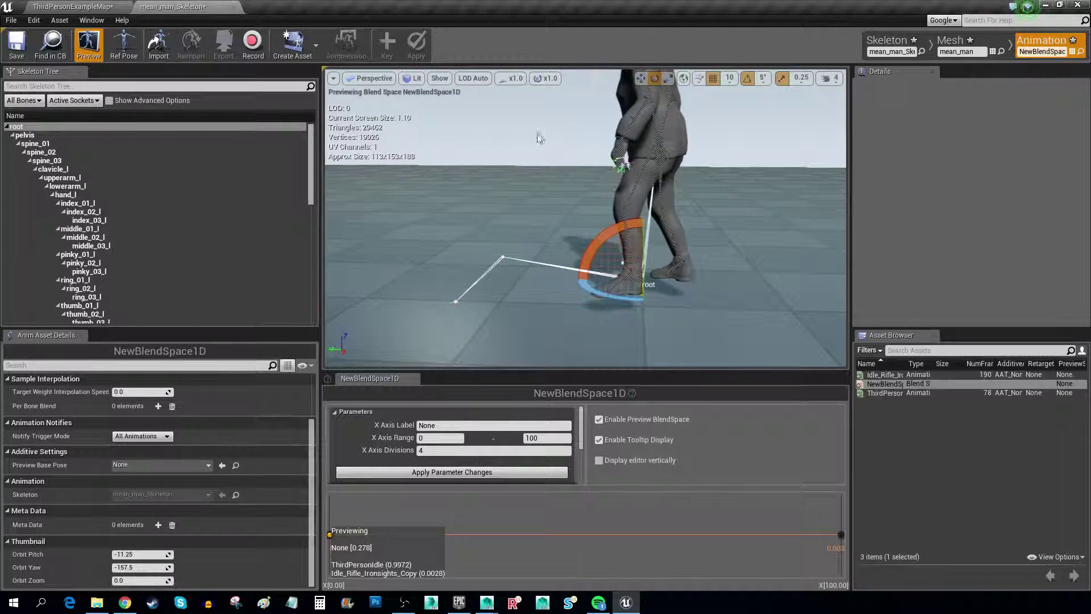
mouse_move(538, 138)
right_down()
mouse_move(483, 85)
mouse_move(529, 225)
mouse_move(514, 196)
mouse_move(506, 203)
right_up()
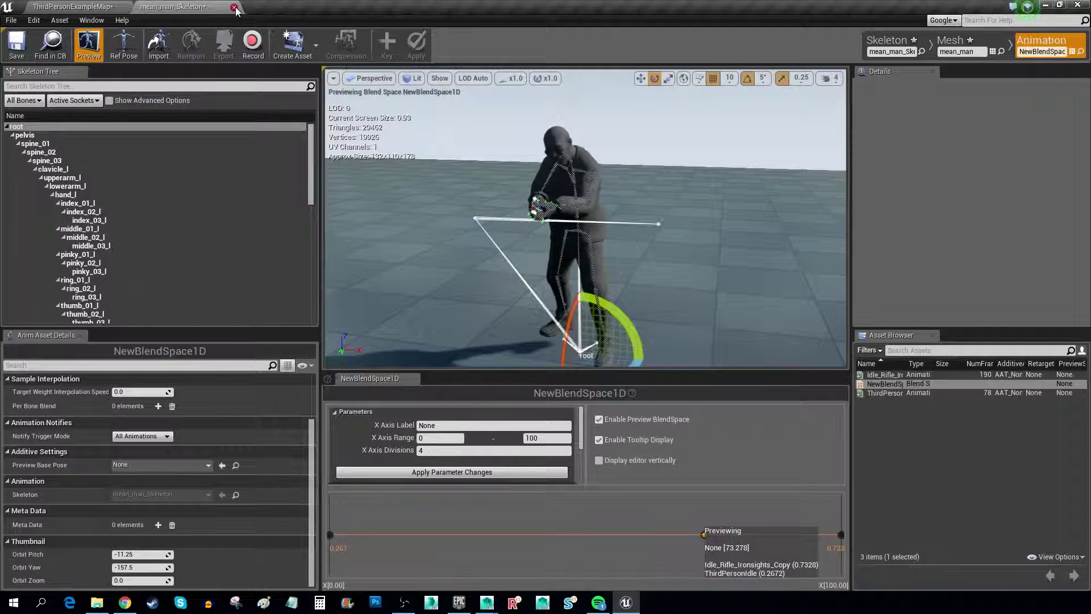
click(234, 8)
click(149, 300)
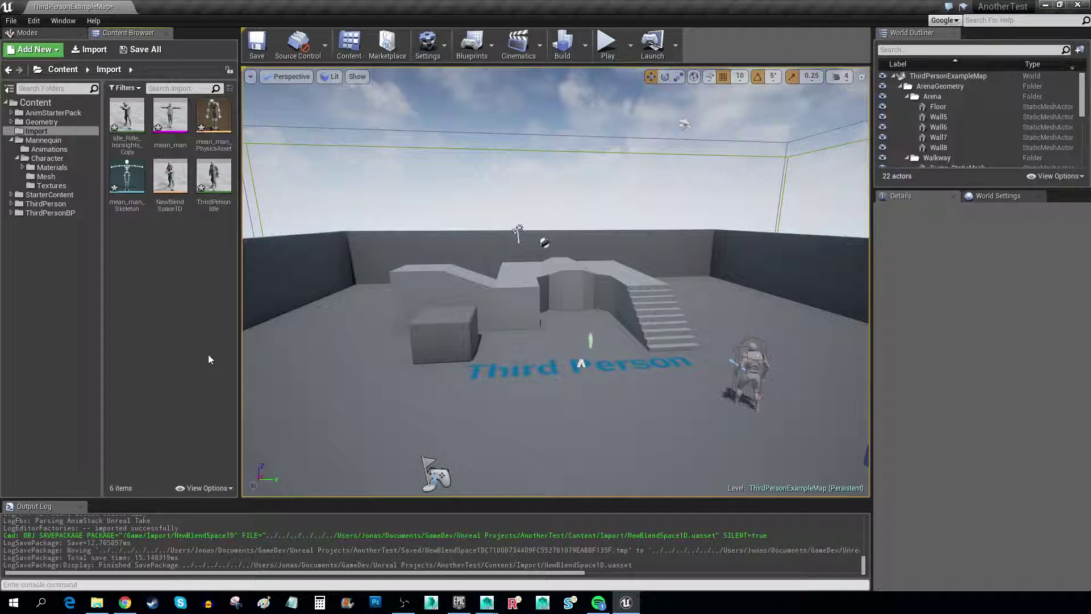